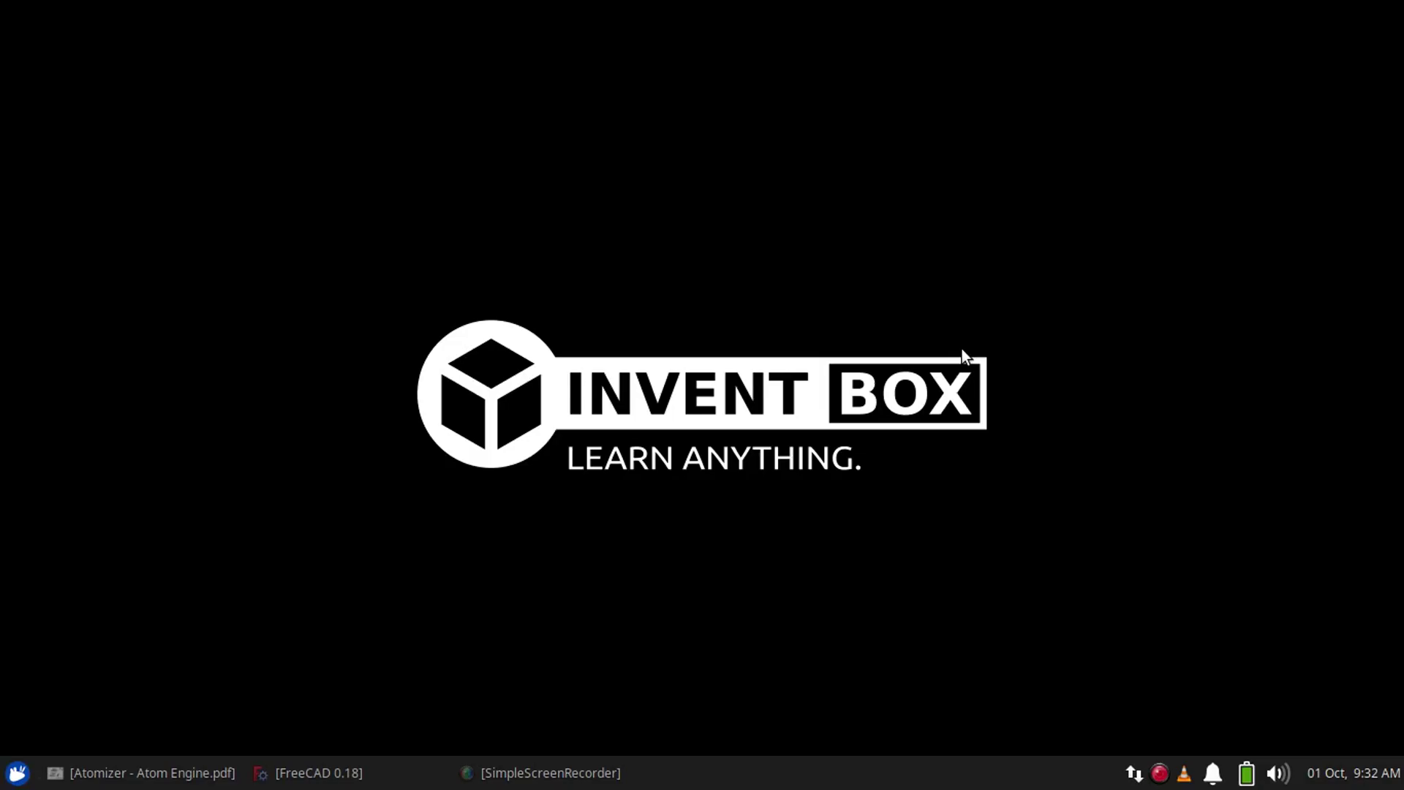
Review the Atomizer reference drawing PDF, then return to the empty Section View Tutorial document
{"action": "left_click", "coordinate": [109, 780]}
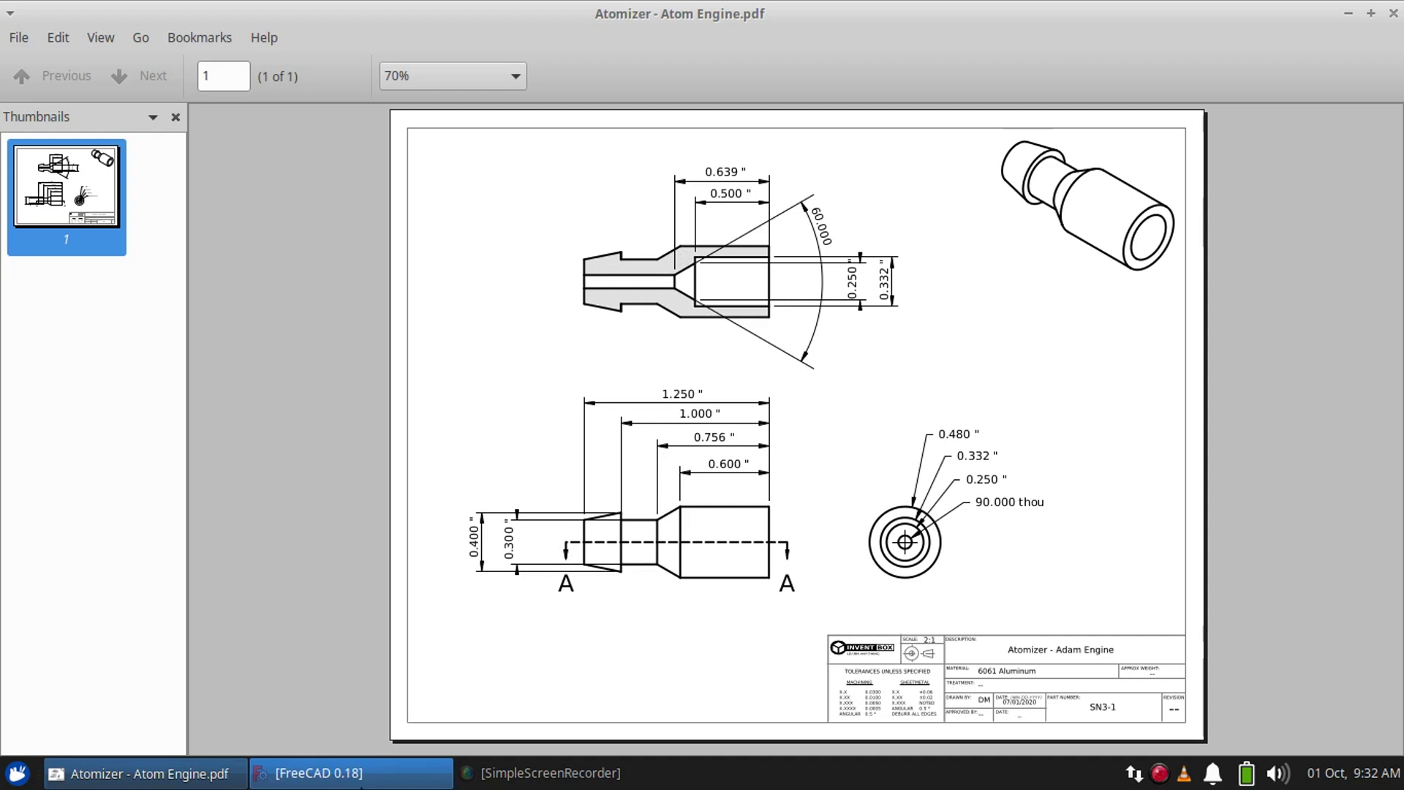
{"action": "left_click", "coordinate": [363, 775]}
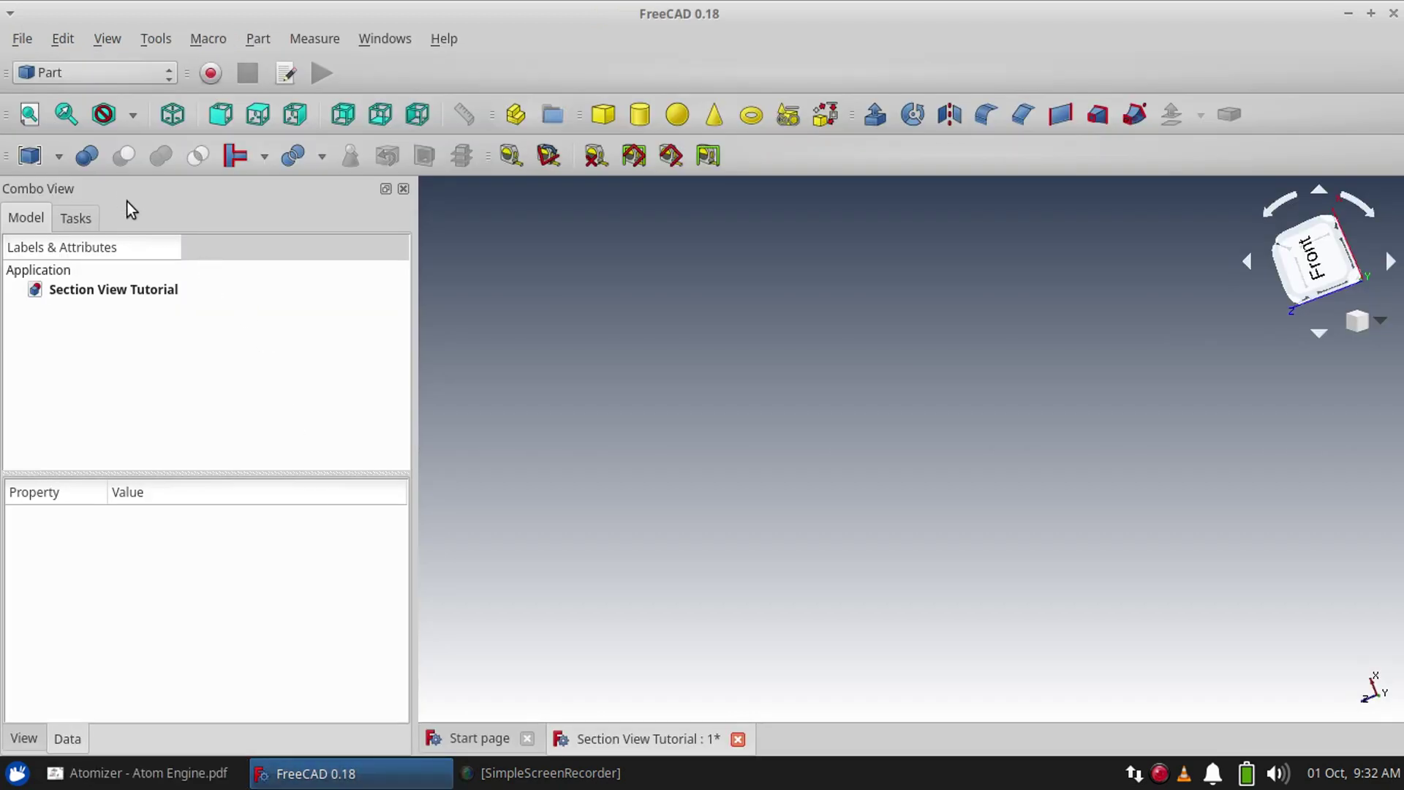
Add two spheres and set the second sphere's radius to 0.150"
{"action": "left_click", "coordinate": [678, 126]}
{"action": "left_click", "coordinate": [681, 122]}
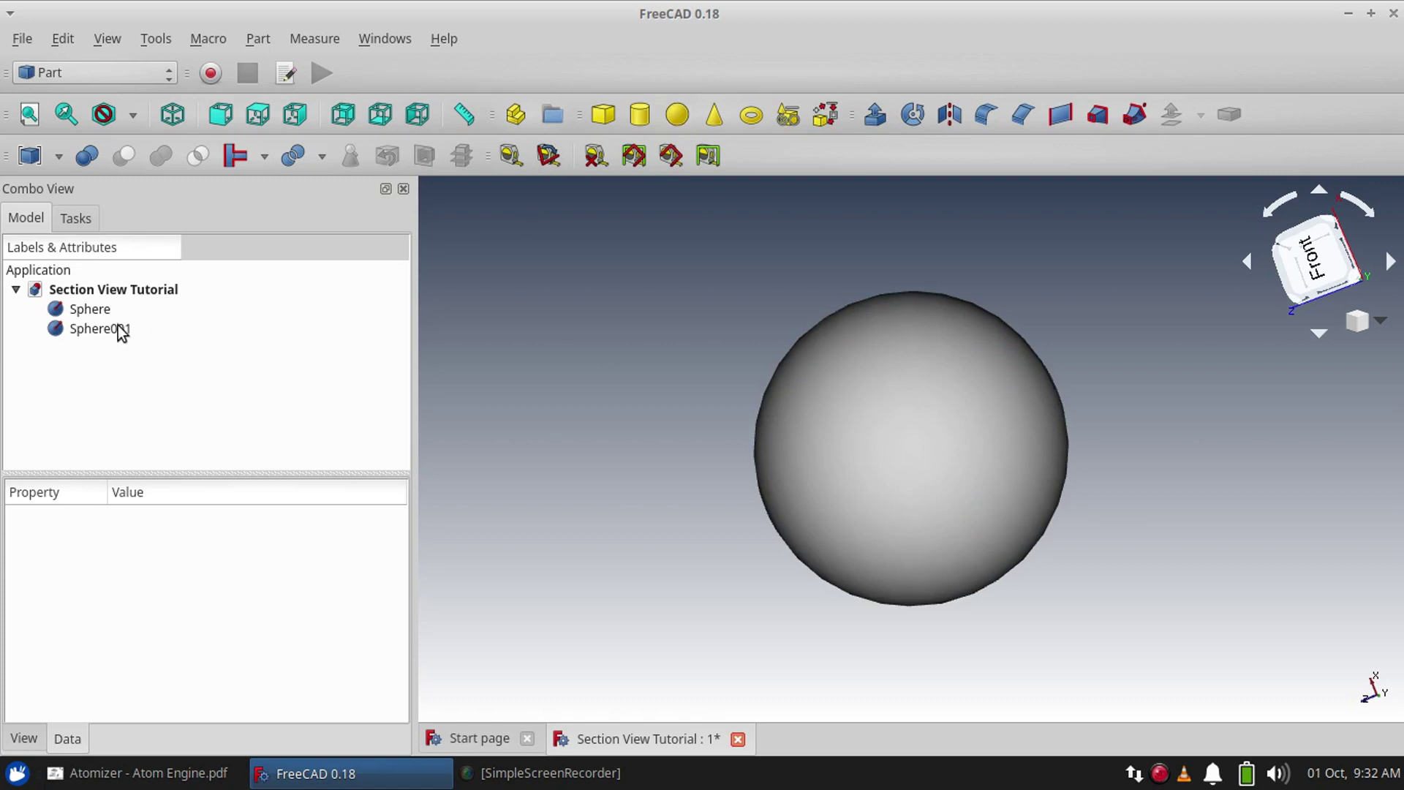
{"action": "left_click", "coordinate": [109, 327]}
{"action": "left_click", "coordinate": [138, 652]}
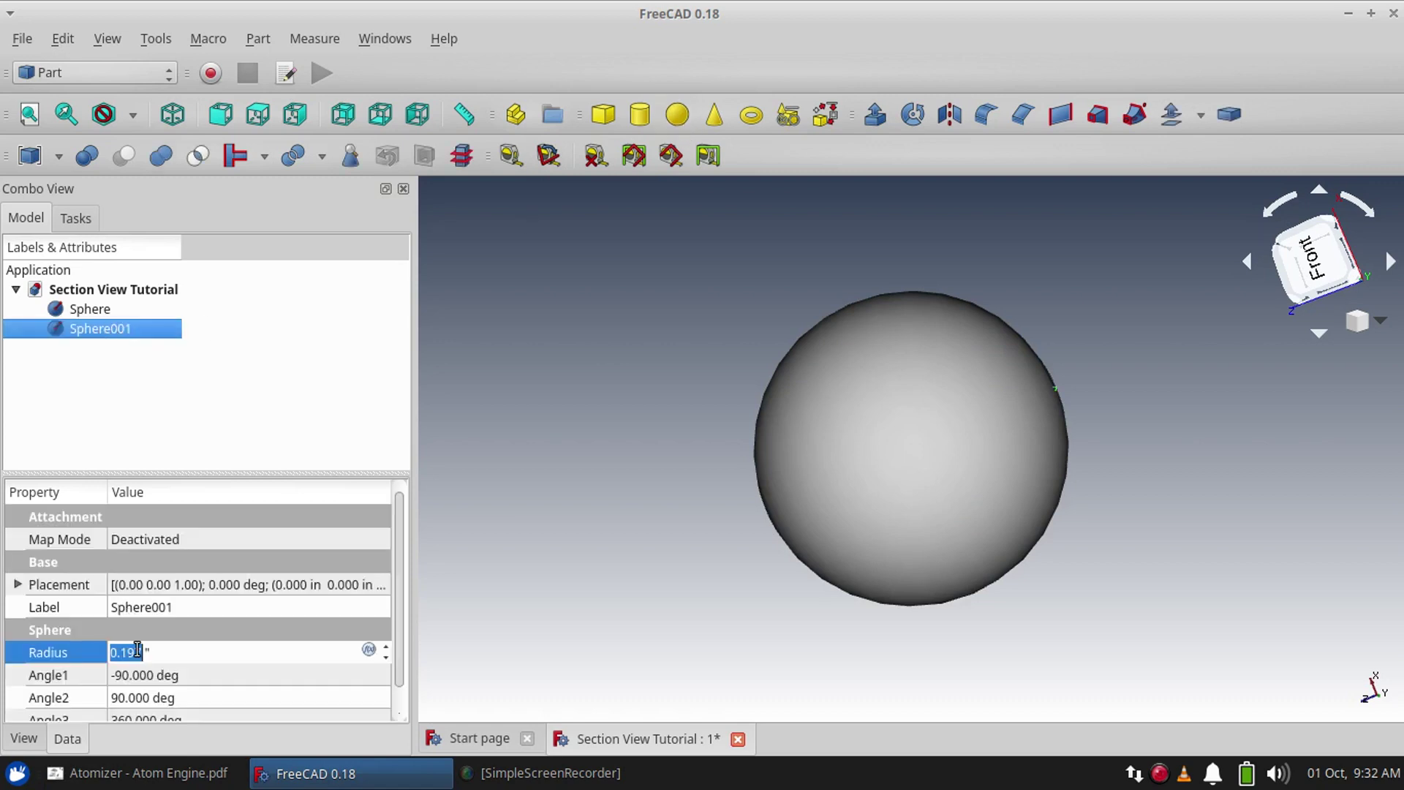
{"action": "type", "text": "0"}
{"action": "key", "text": "Return"}
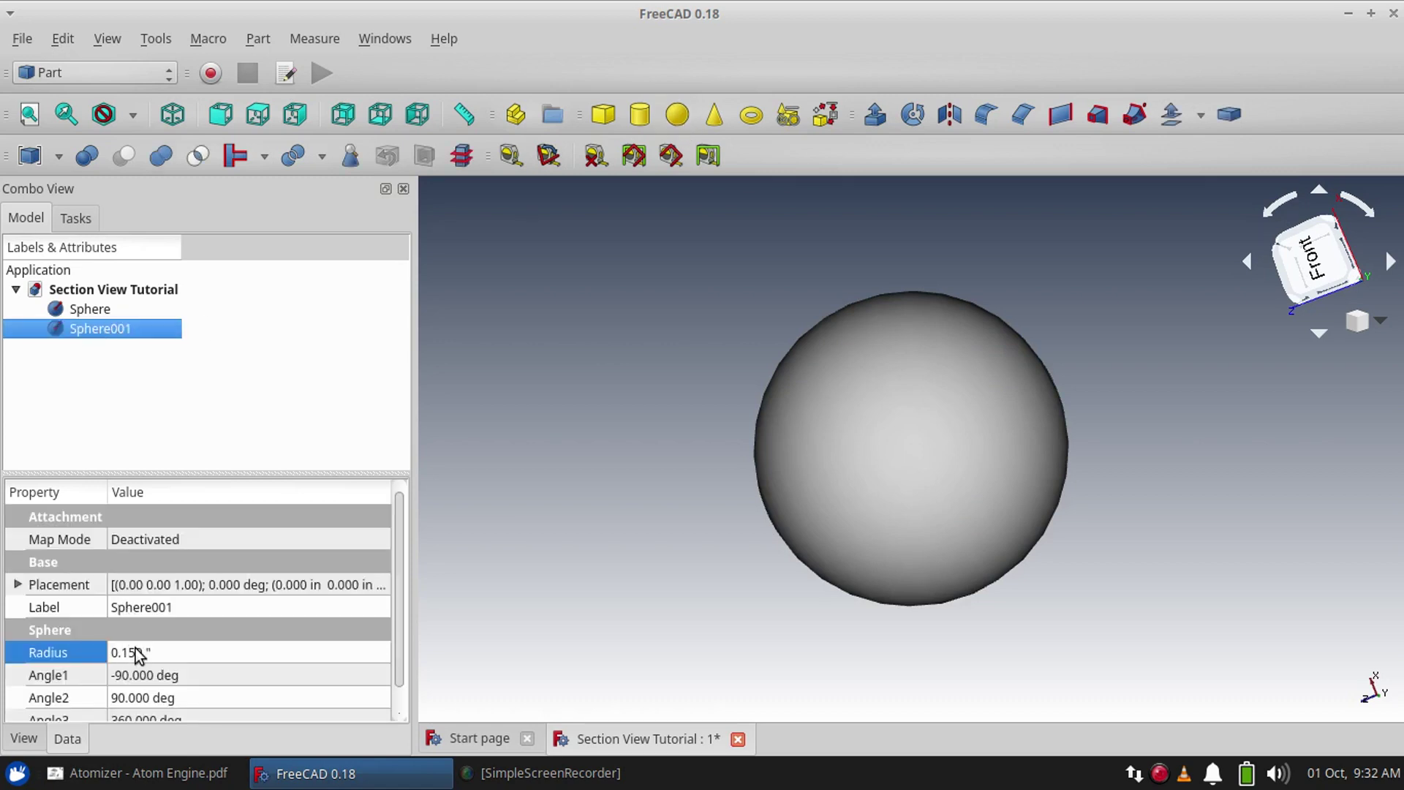
Cut Sphere001 out of Sphere to form the hollow Cut object
{"action": "left_click", "coordinate": [98, 310]}
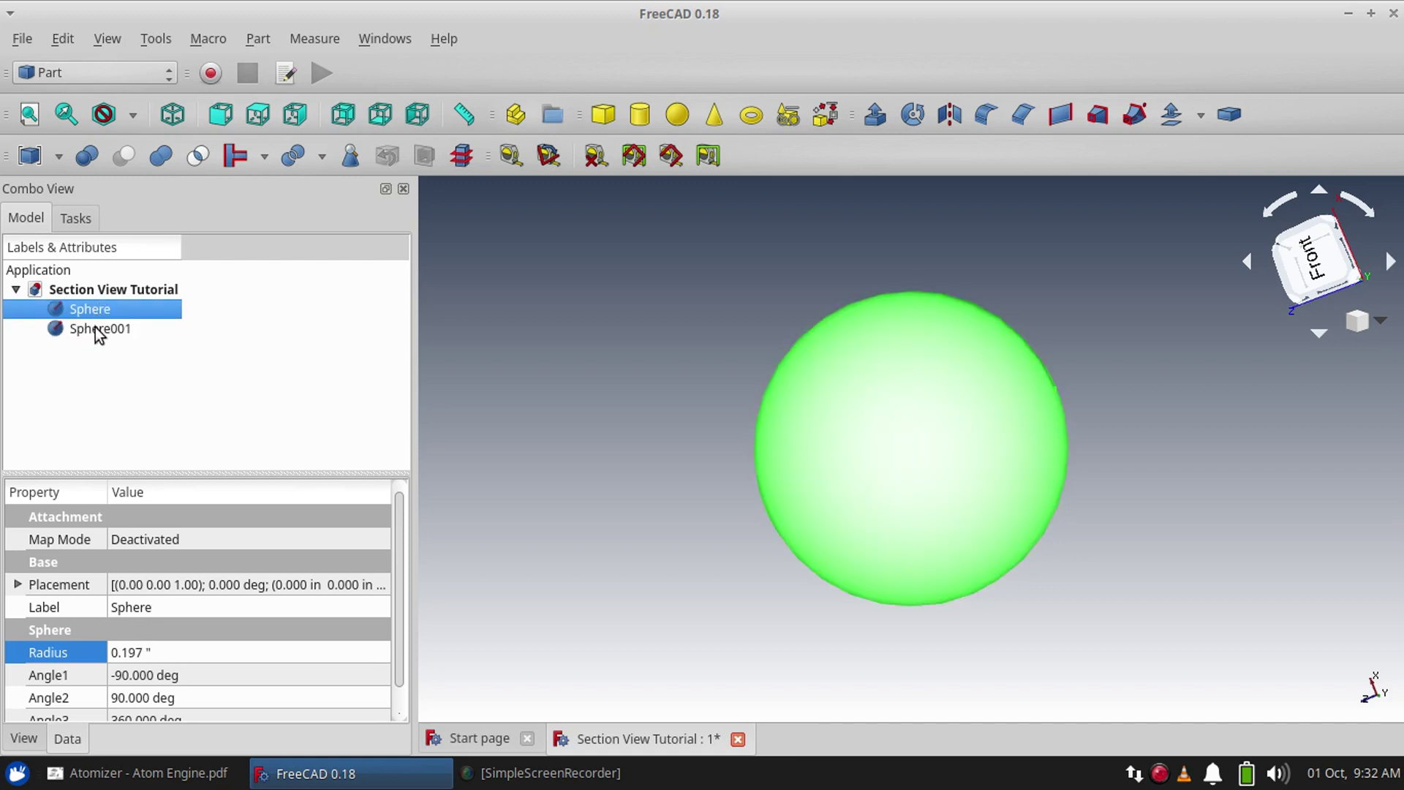
{"action": "left_click", "coordinate": [99, 329], "text": "ctrl"}
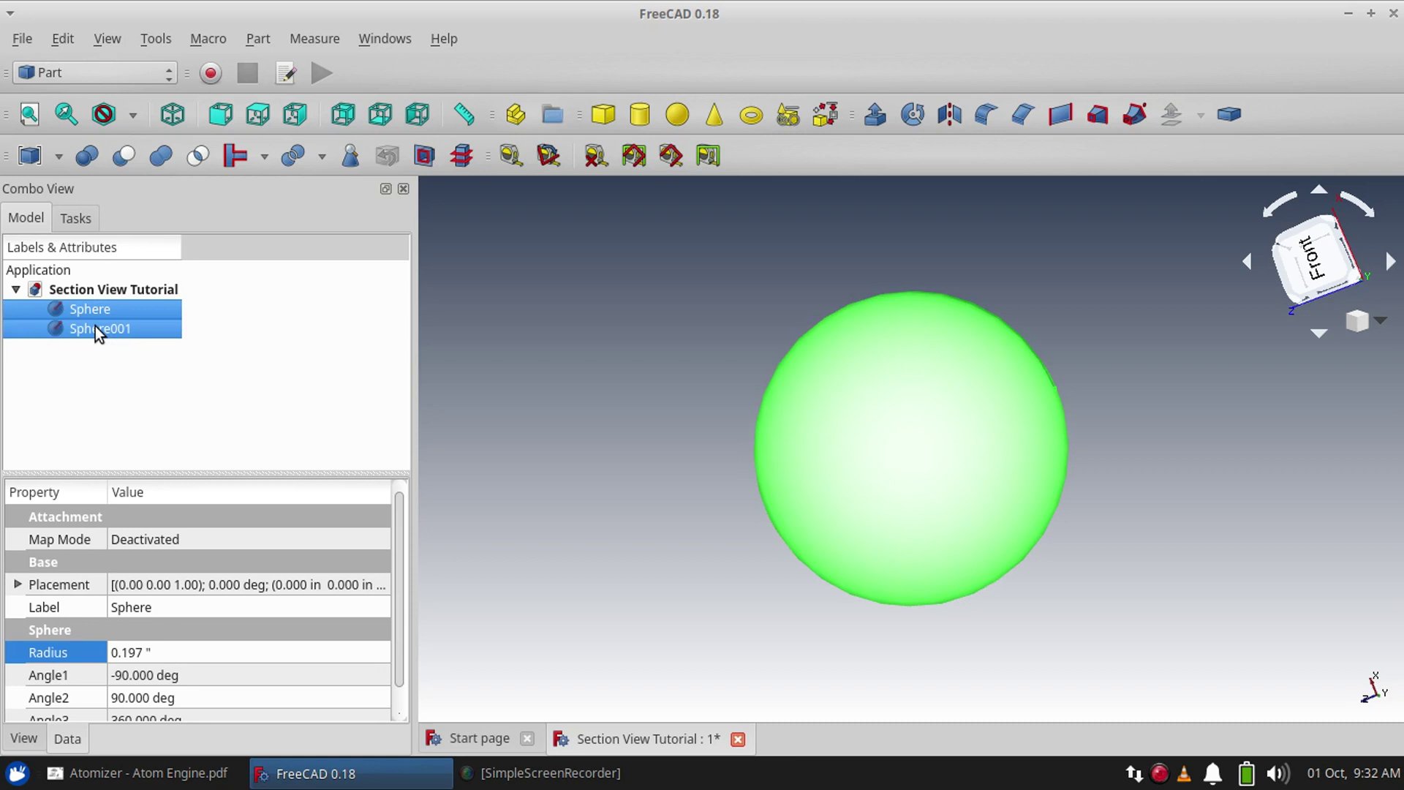
{"action": "left_click", "coordinate": [124, 158]}
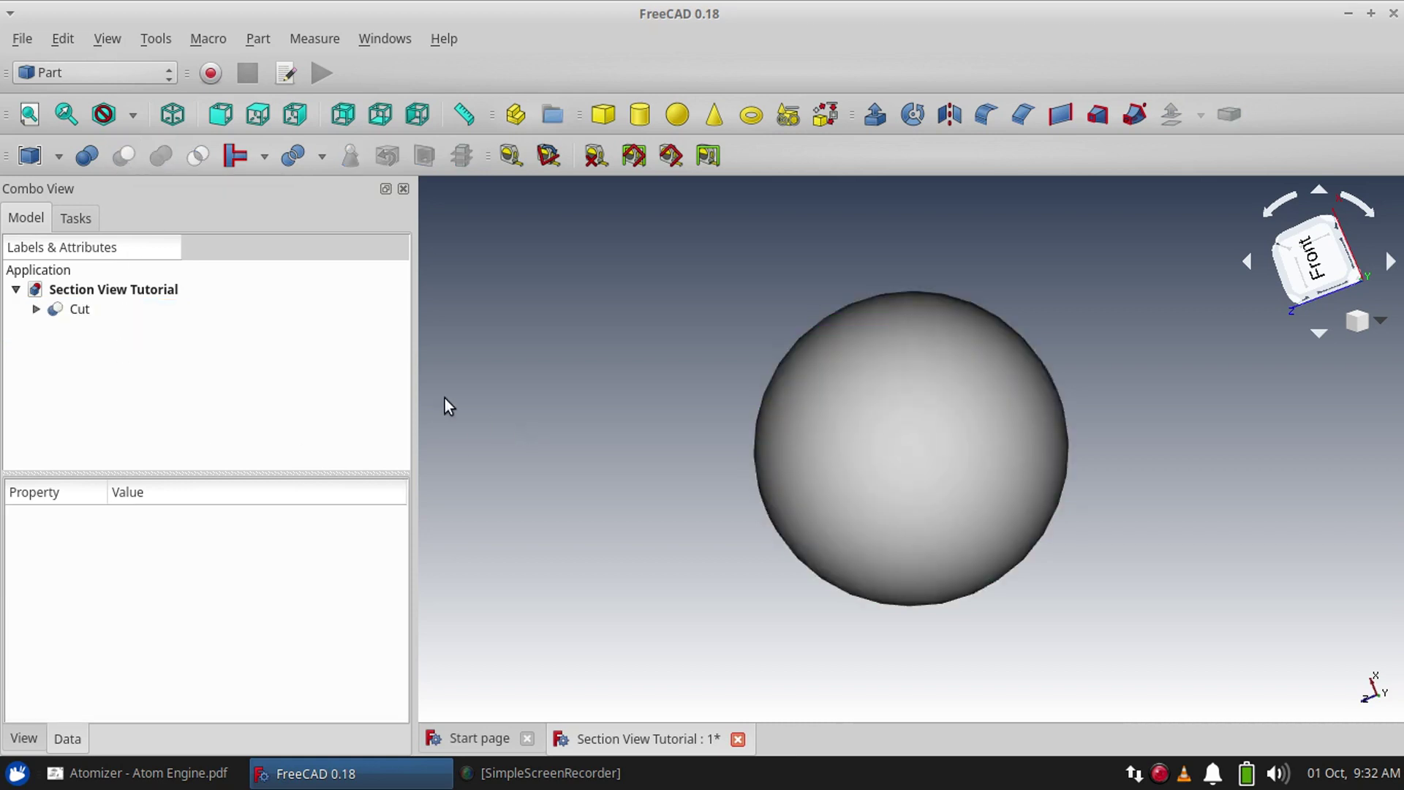
{"action": "middle_click_drag", "start_coordinate": [669, 468], "coordinate": [318, 291]}
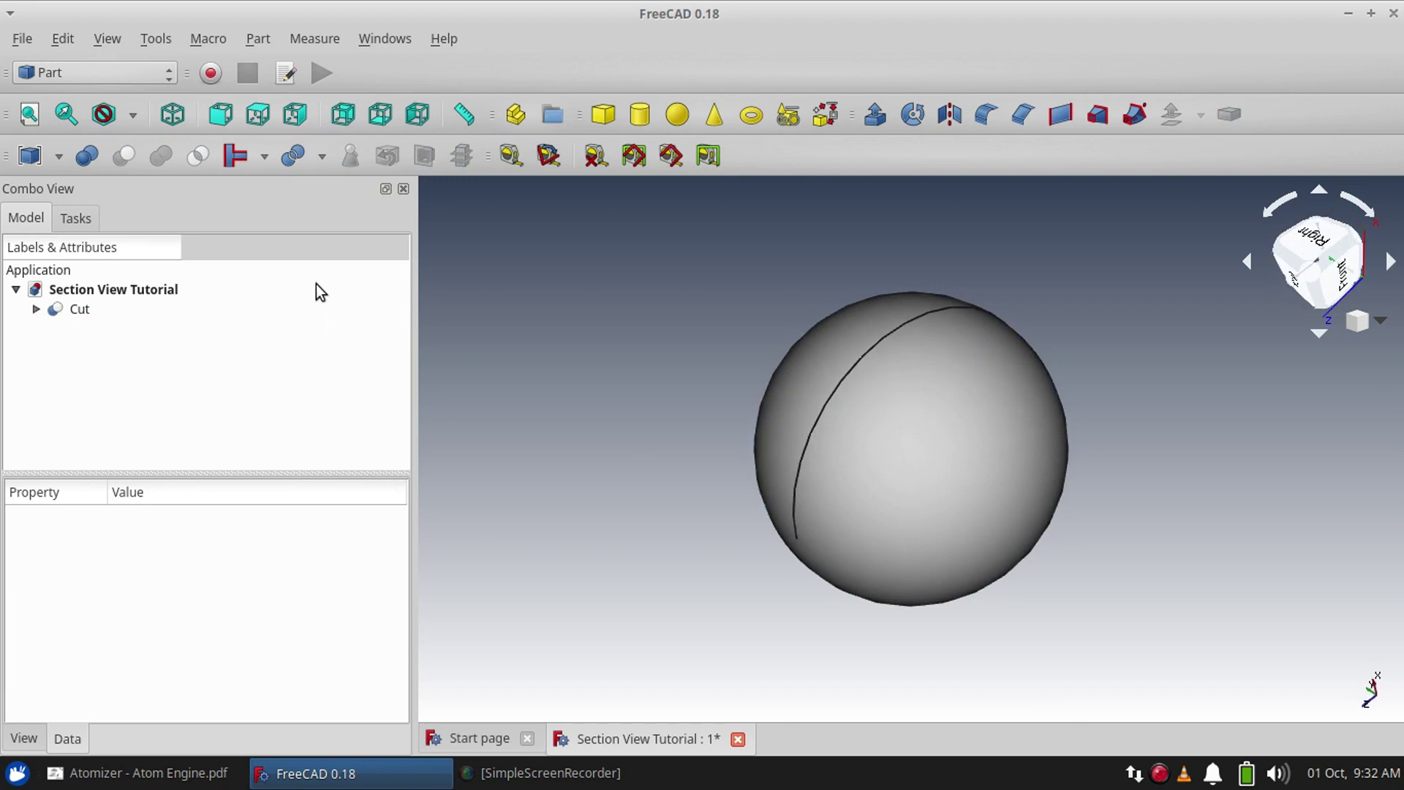
Set the Cut object's Appearance transparency to 46 so the inner cavity shows
{"action": "right_click", "coordinate": [113, 308]}
{"action": "left_click", "coordinate": [164, 480]}
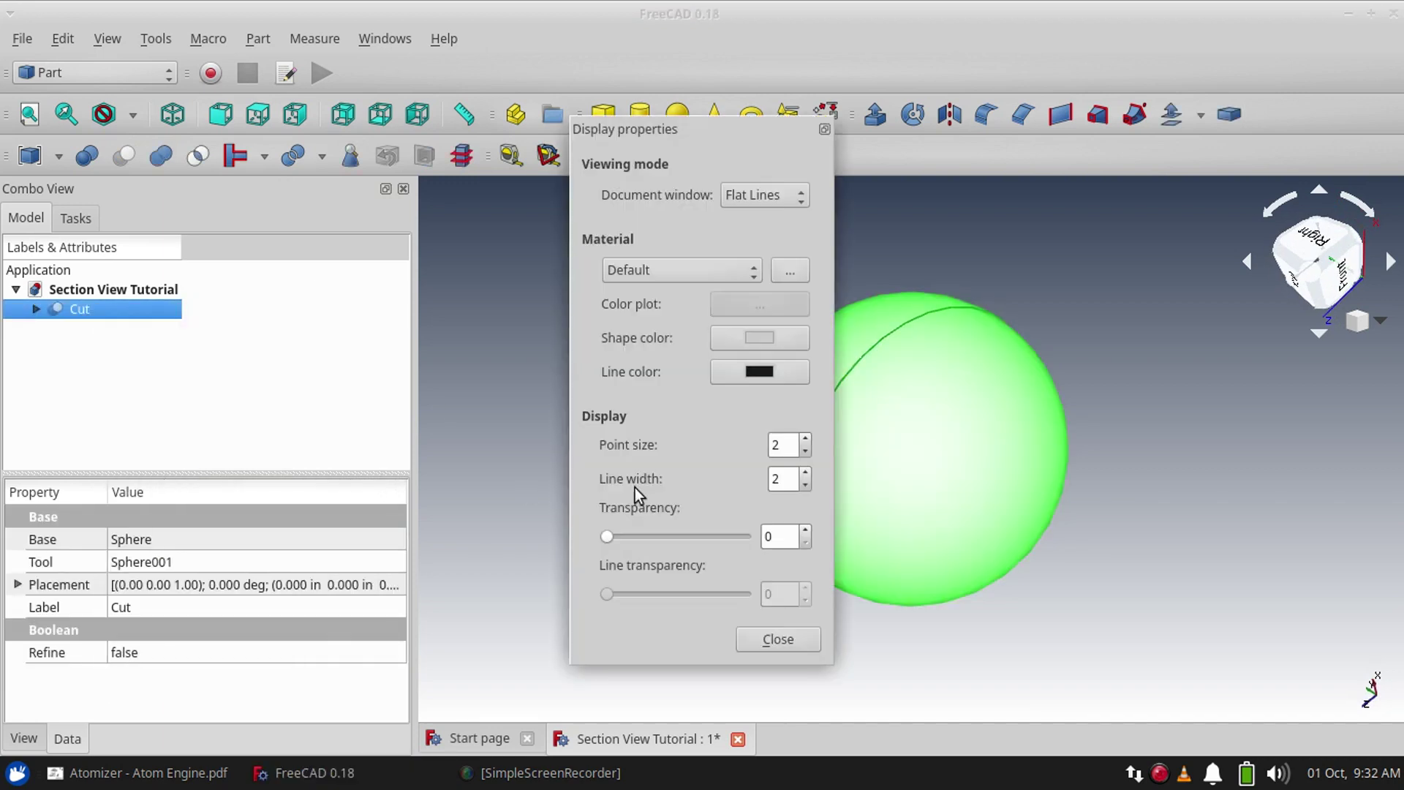
{"action": "left_click_drag", "start_coordinate": [605, 540], "coordinate": [673, 544]}
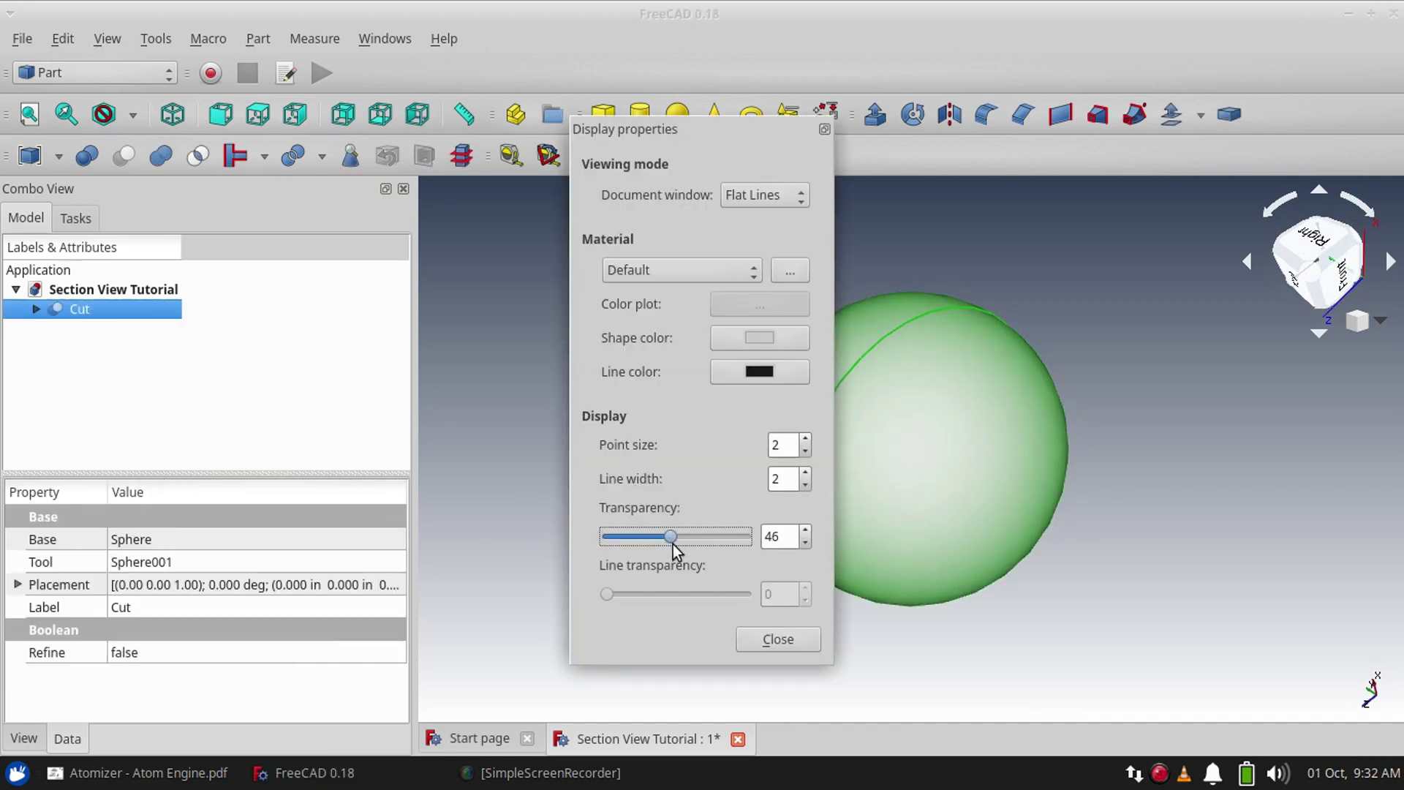
{"action": "left_click", "coordinate": [779, 640]}
{"action": "left_click", "coordinate": [695, 636]}
{"action": "middle_click_drag", "start_coordinate": [1276, 517], "coordinate": [896, 392]}
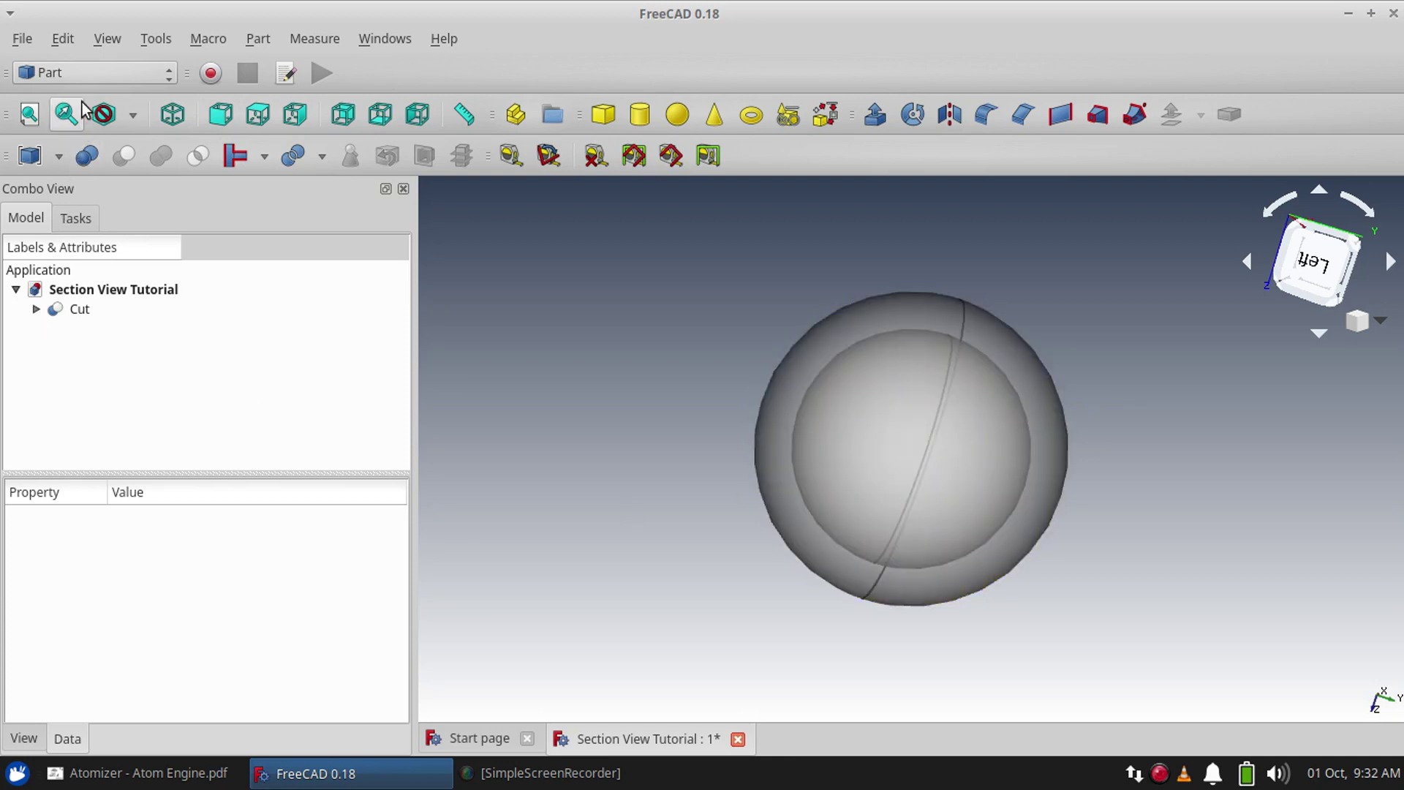
In TechDraw, insert a default page with a view of the Cut object
{"action": "left_click", "coordinate": [91, 73]}
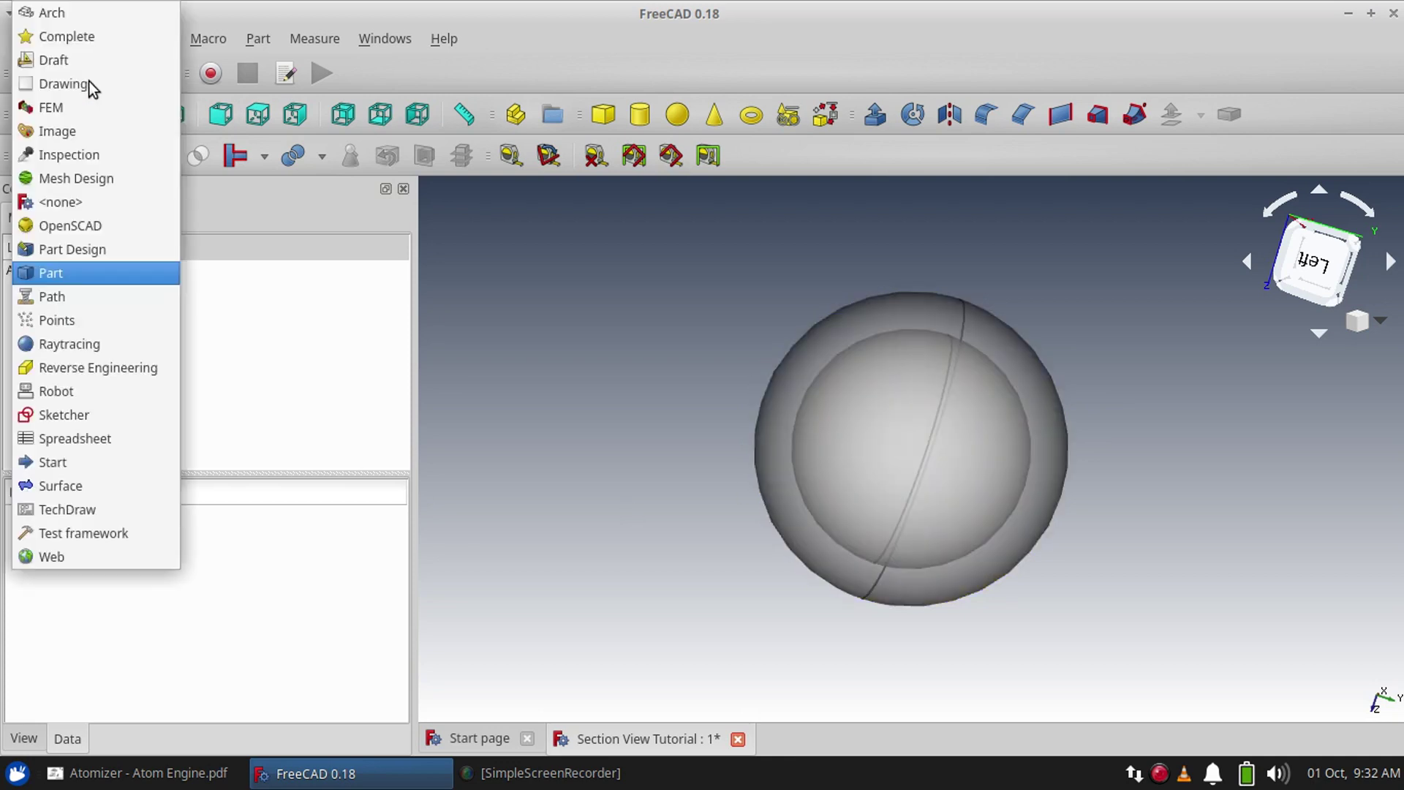
{"action": "left_click", "coordinate": [73, 510]}
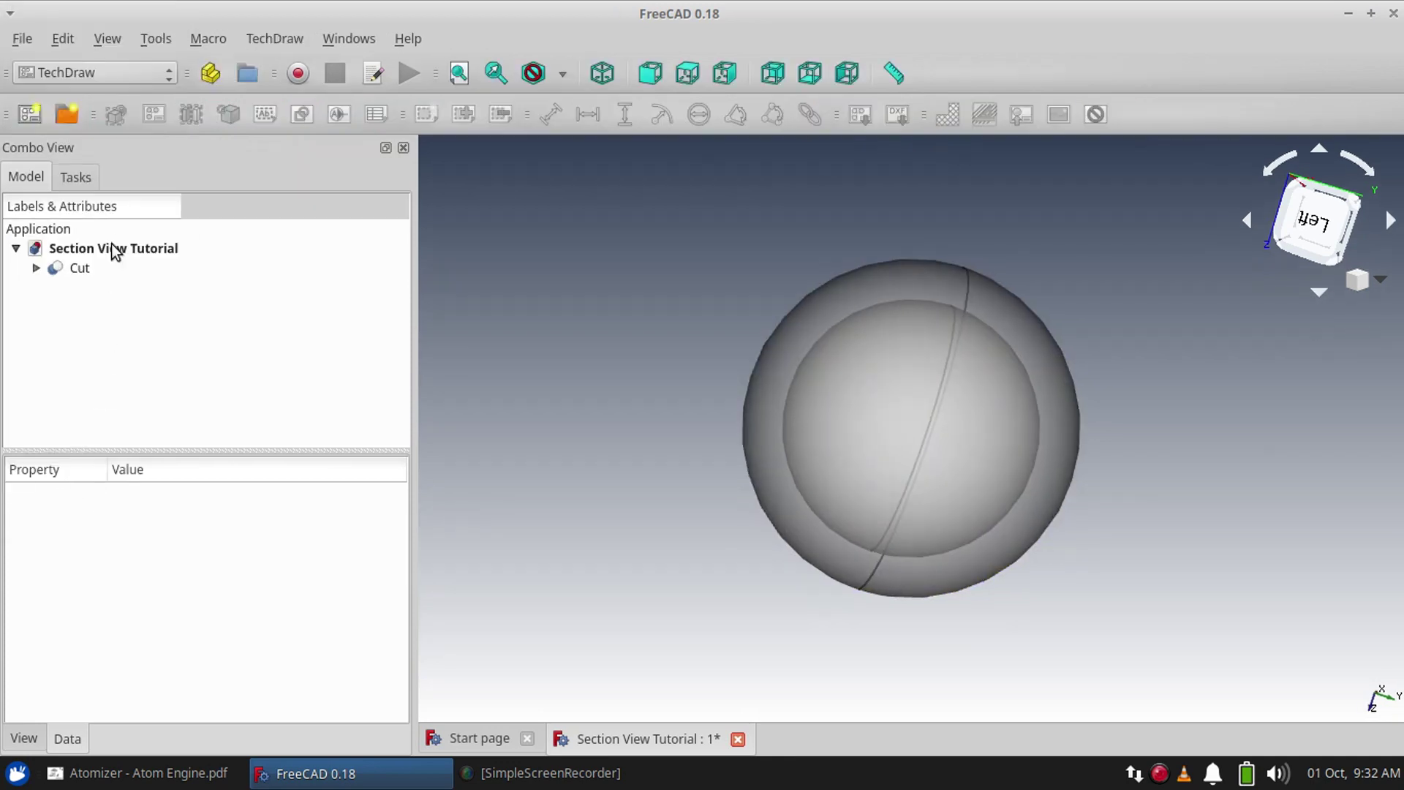
{"action": "left_click", "coordinate": [29, 115]}
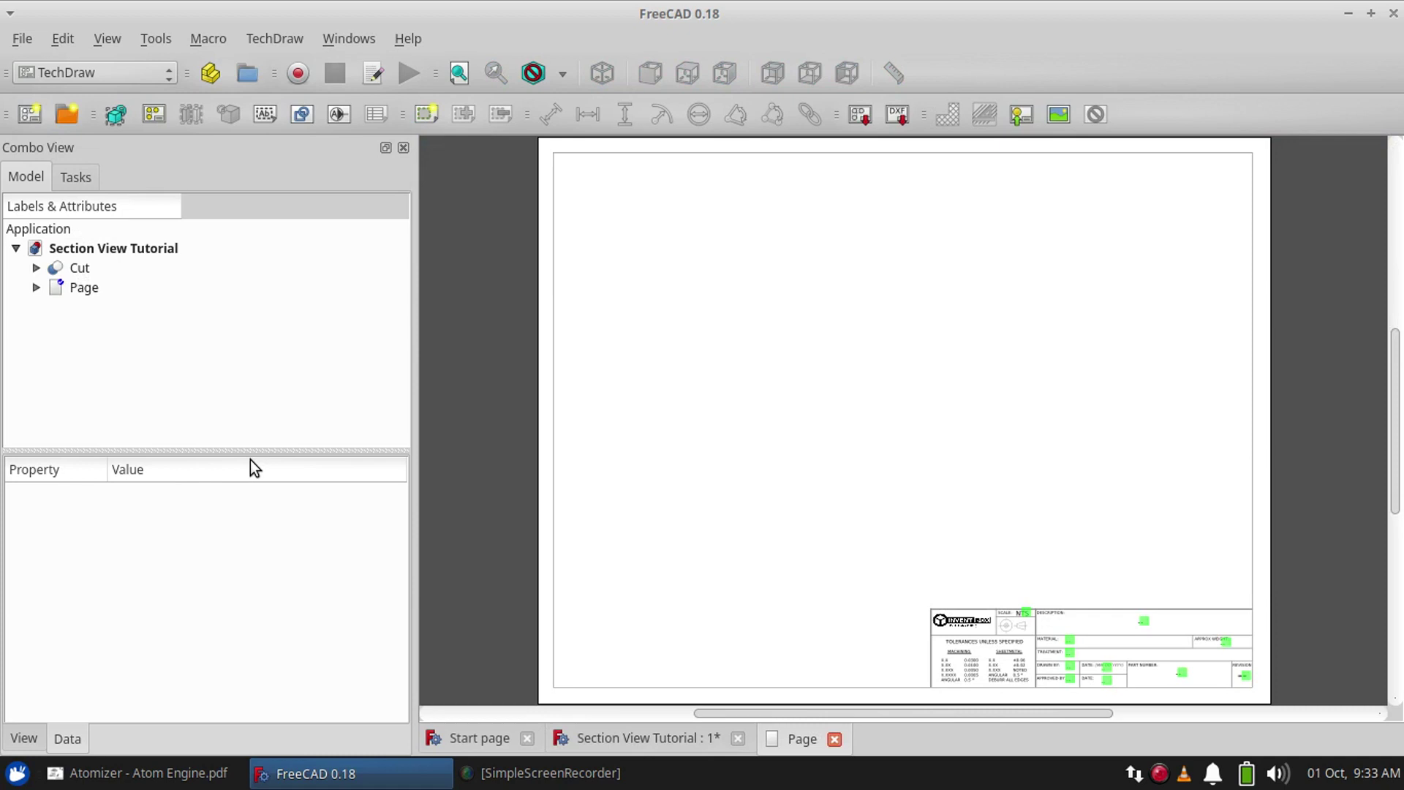
{"action": "left_click", "coordinate": [79, 268]}
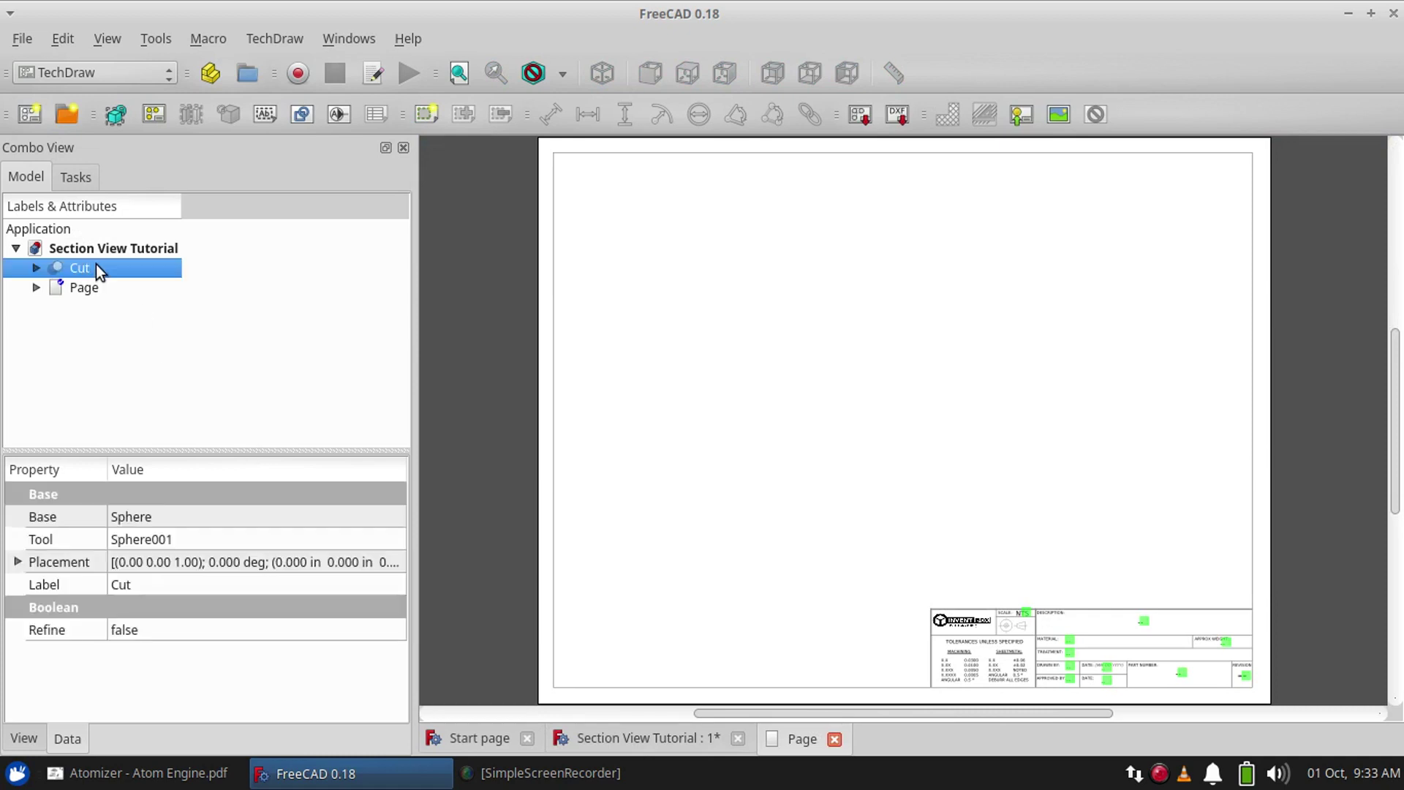
{"action": "left_click", "coordinate": [128, 125]}
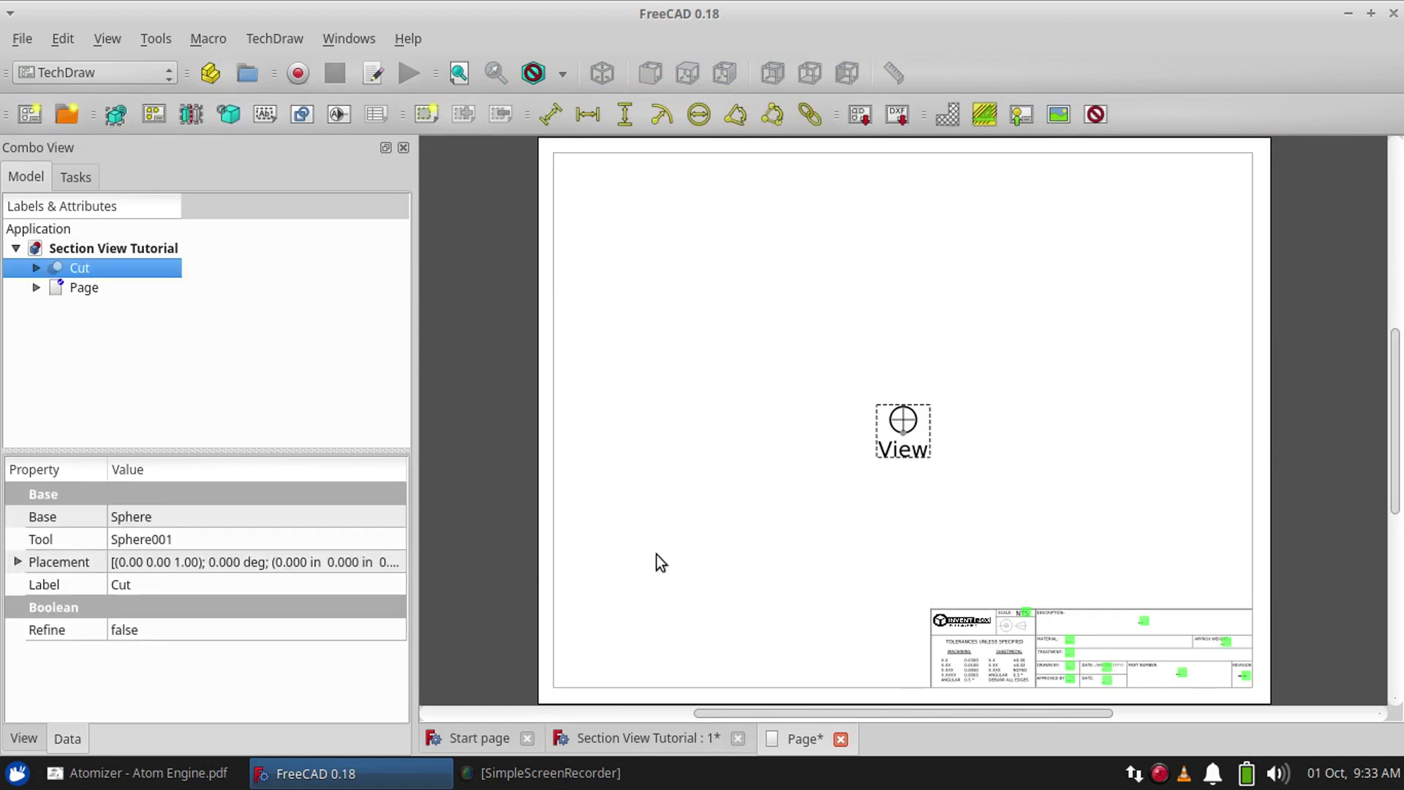
{"action": "left_click_drag", "start_coordinate": [900, 453], "coordinate": [873, 453]}
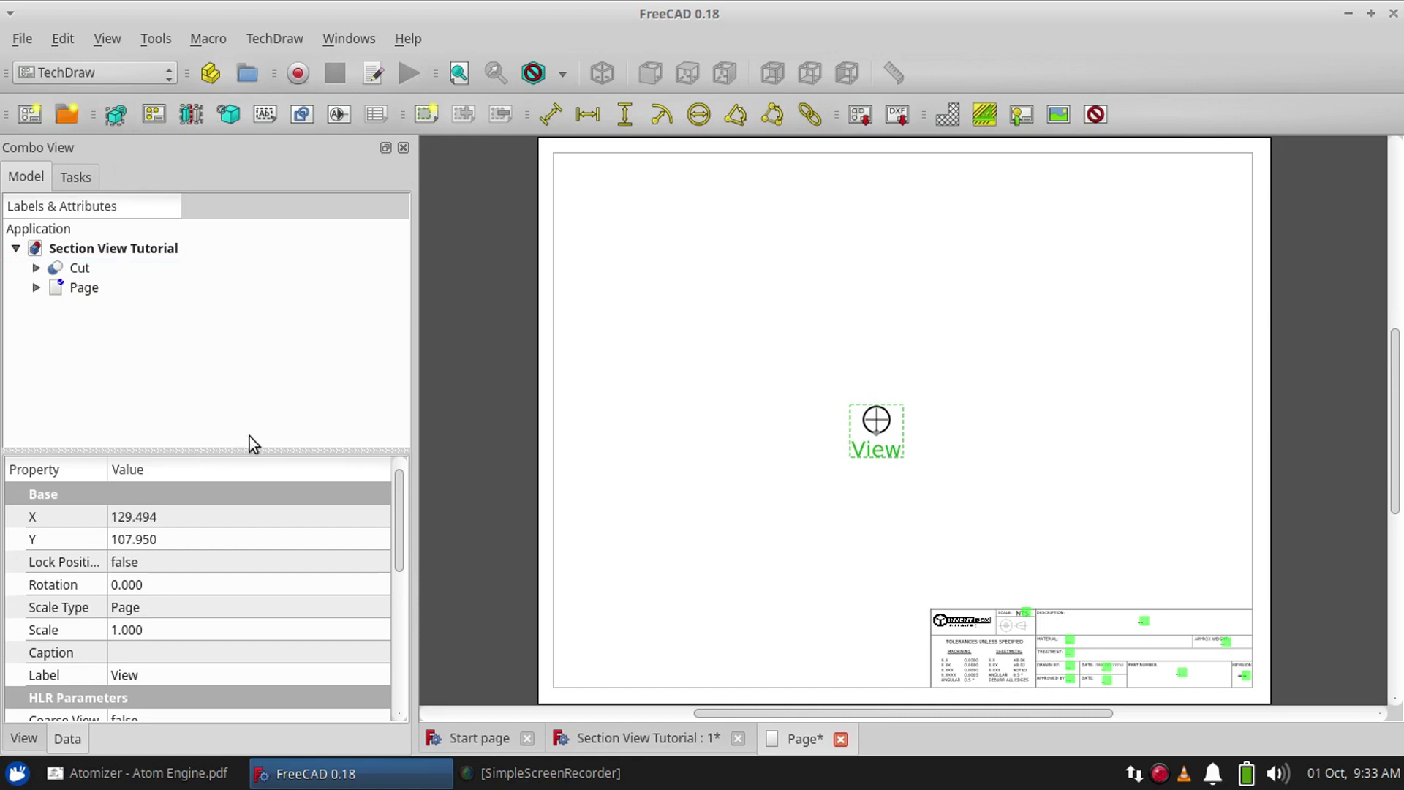
Set the page scale to 5 and reposition the enlarged base view
{"action": "left_click", "coordinate": [77, 293]}
{"action": "left_click", "coordinate": [125, 648]}
{"action": "type", "text": "5"}
{"action": "key", "text": "Return"}
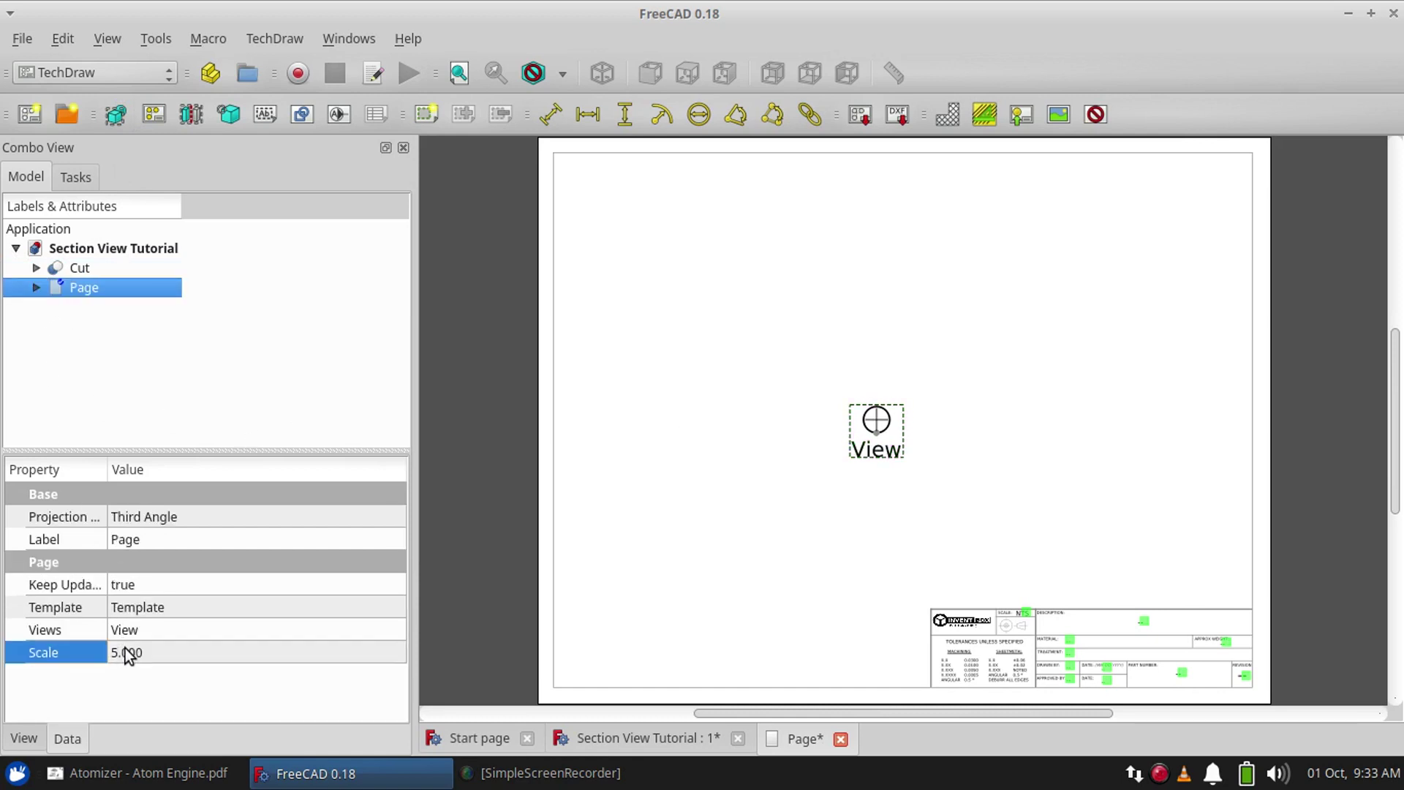
{"action": "left_click_drag", "start_coordinate": [894, 506], "coordinate": [929, 493]}
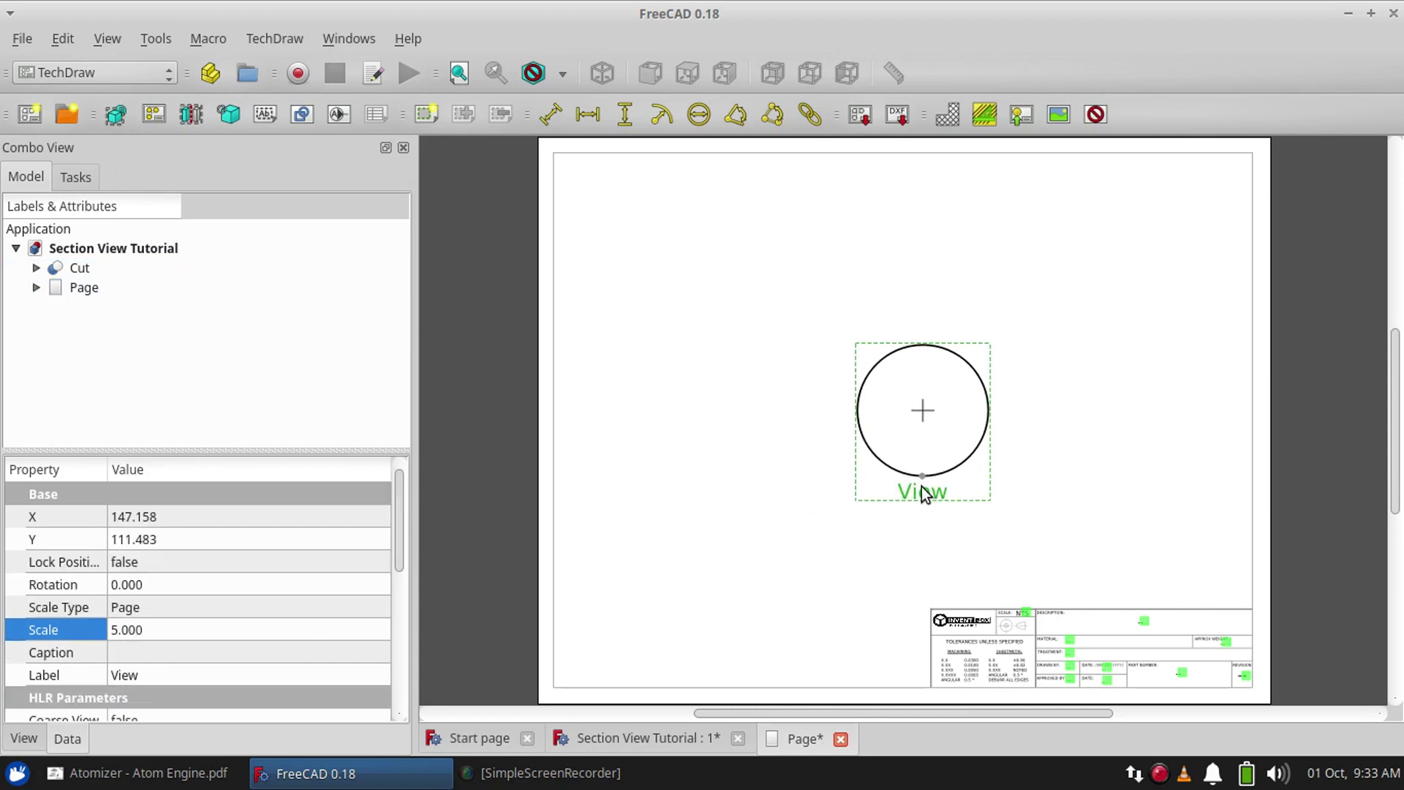
Add a section view of the base view and try each quick section direction
{"action": "left_click", "coordinate": [190, 115]}
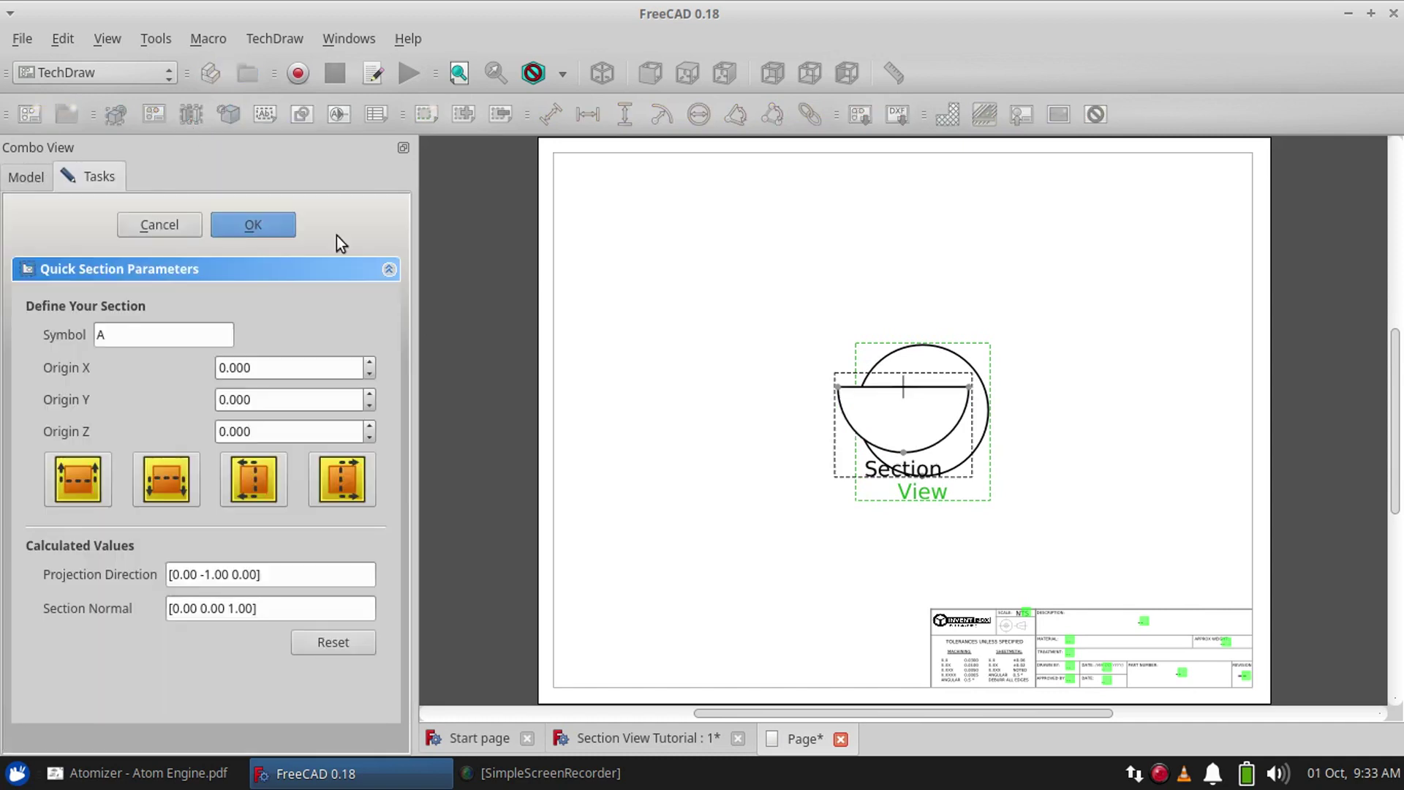
{"action": "left_click_drag", "start_coordinate": [849, 467], "coordinate": [722, 498]}
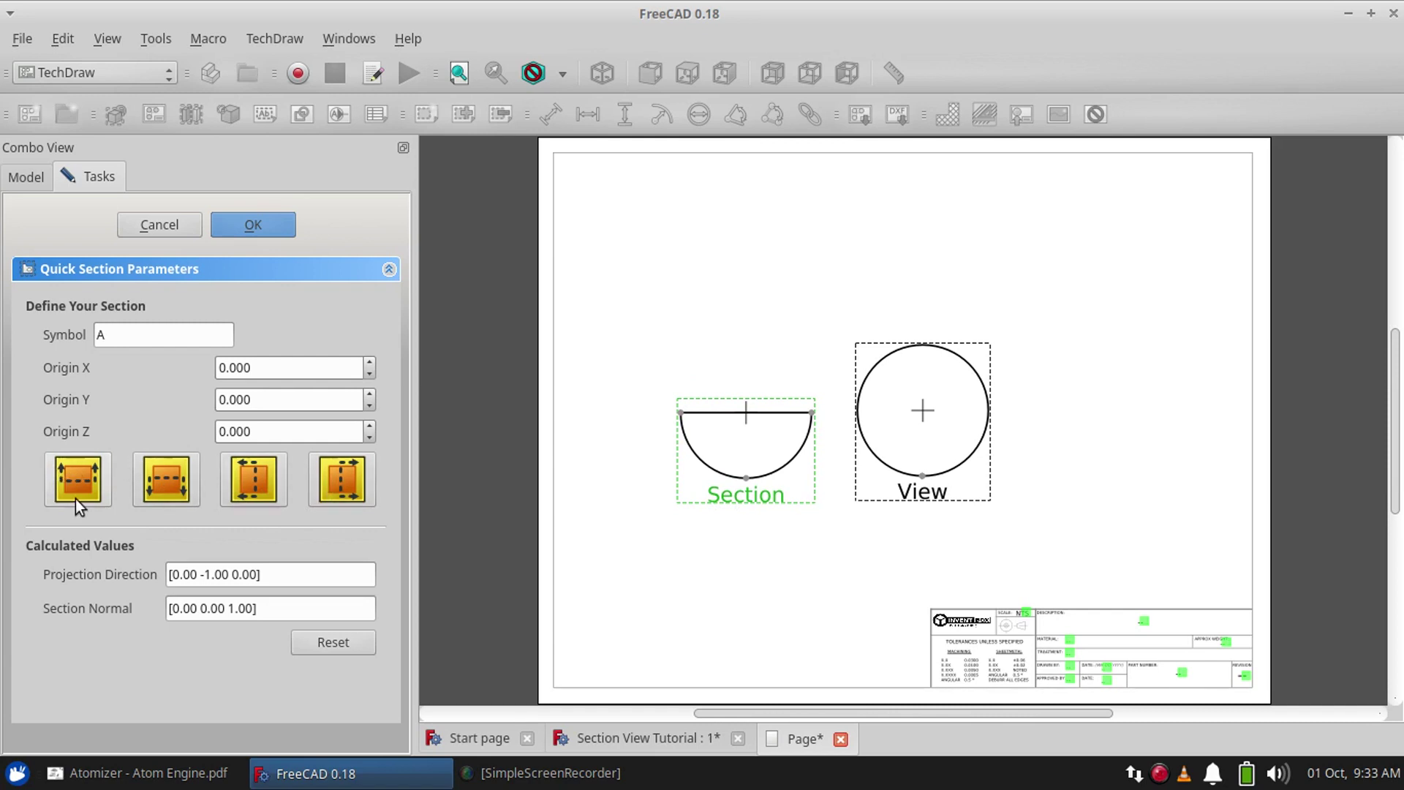
{"action": "left_click", "coordinate": [77, 479]}
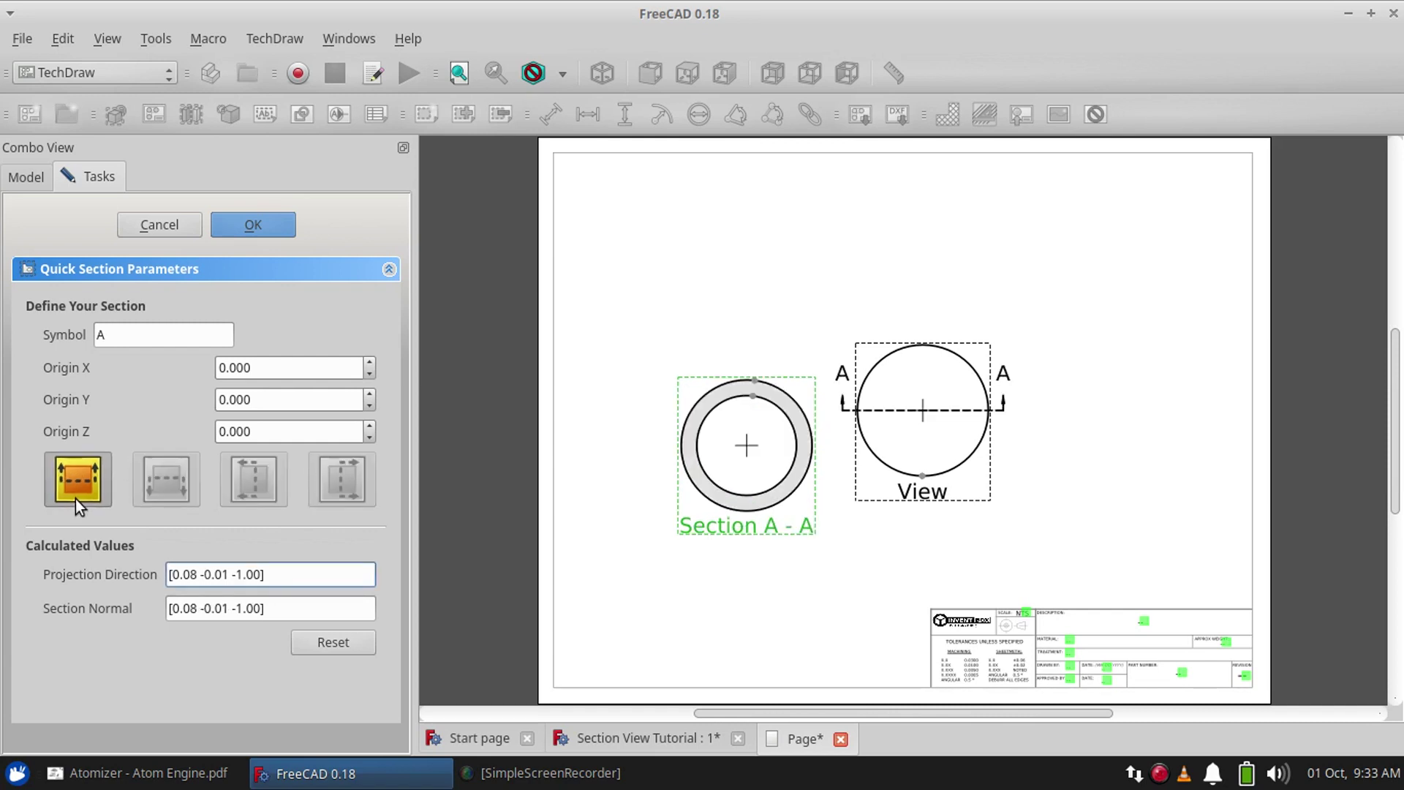
{"action": "left_click", "coordinate": [328, 639]}
{"action": "left_click", "coordinate": [171, 484]}
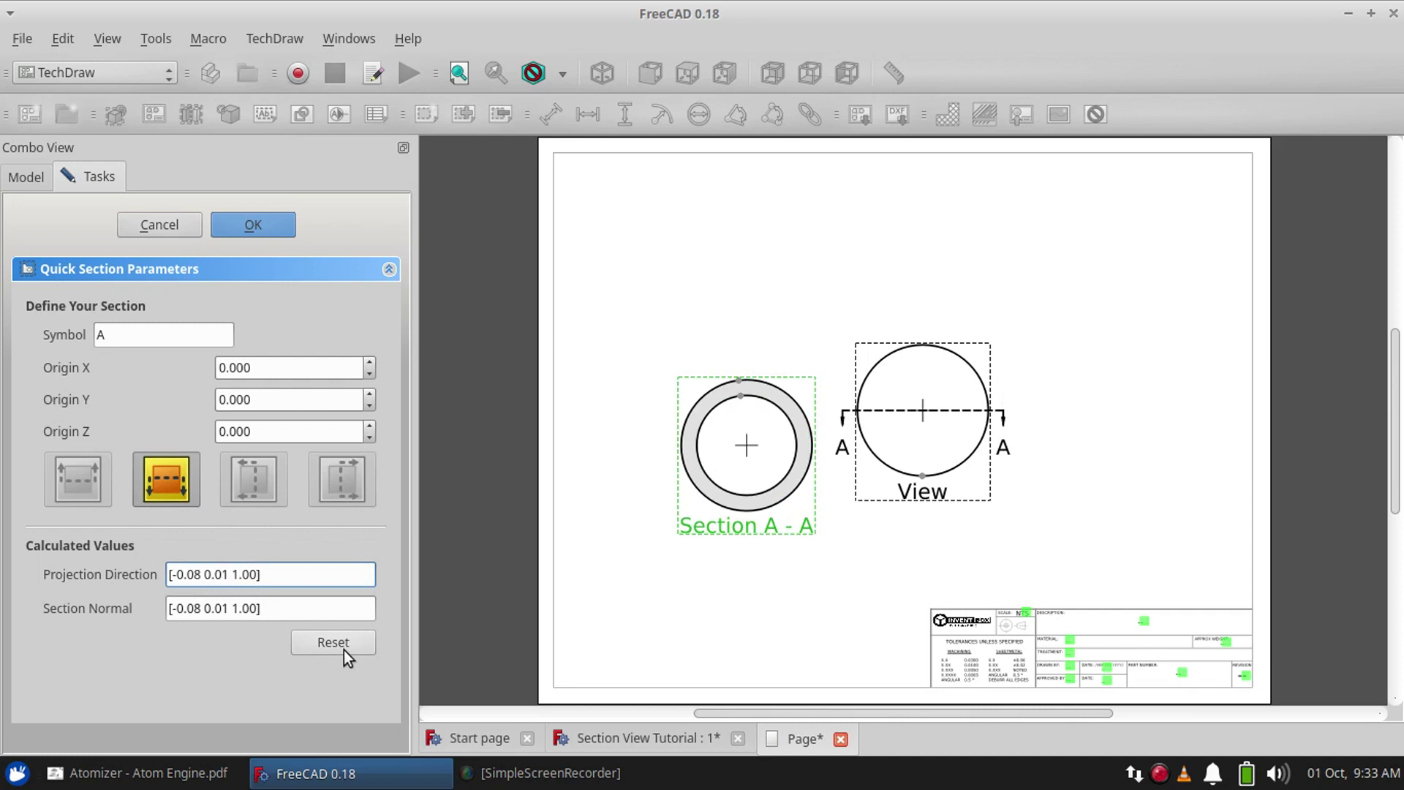
{"action": "left_click", "coordinate": [344, 650]}
{"action": "left_click", "coordinate": [253, 478]}
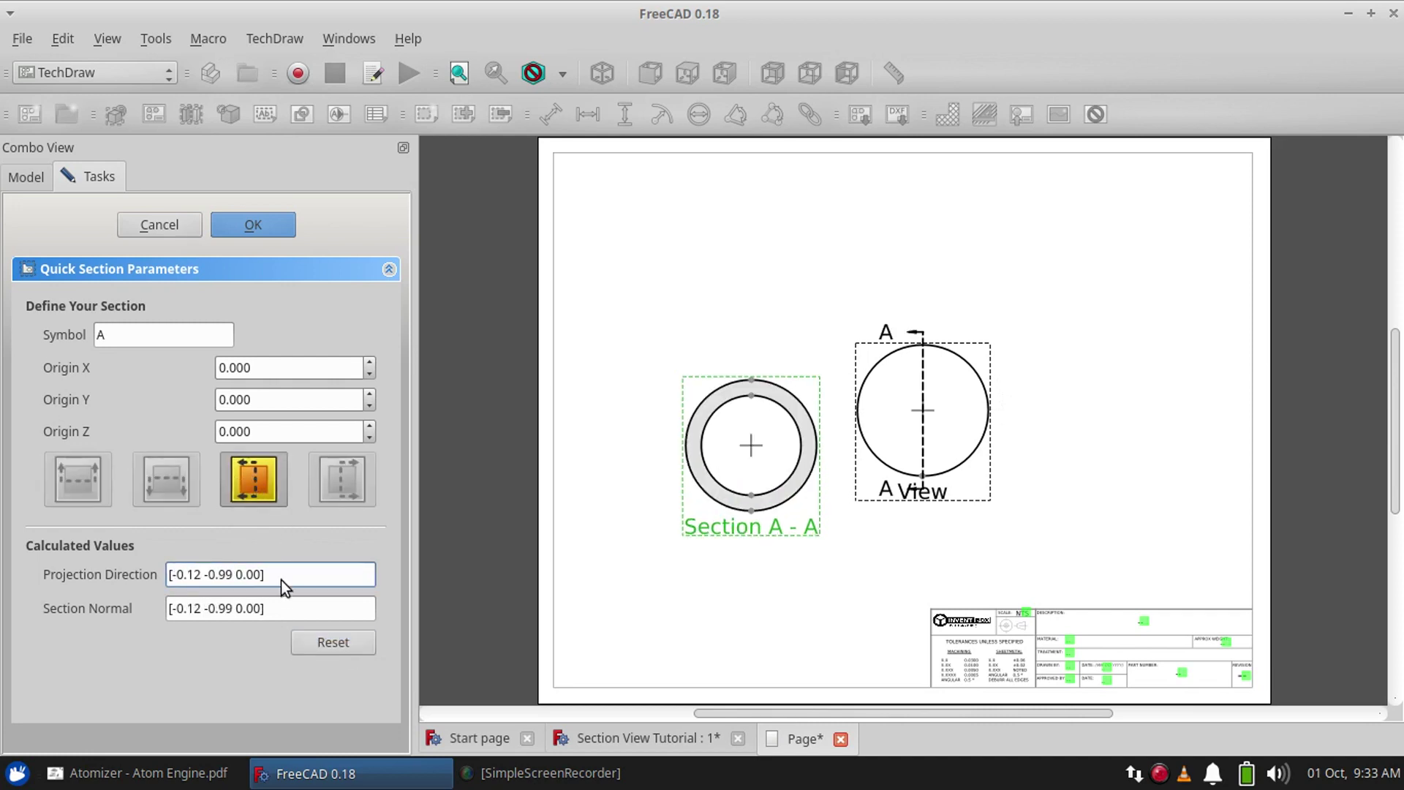
{"action": "left_click", "coordinate": [326, 640]}
{"action": "left_click", "coordinate": [338, 501]}
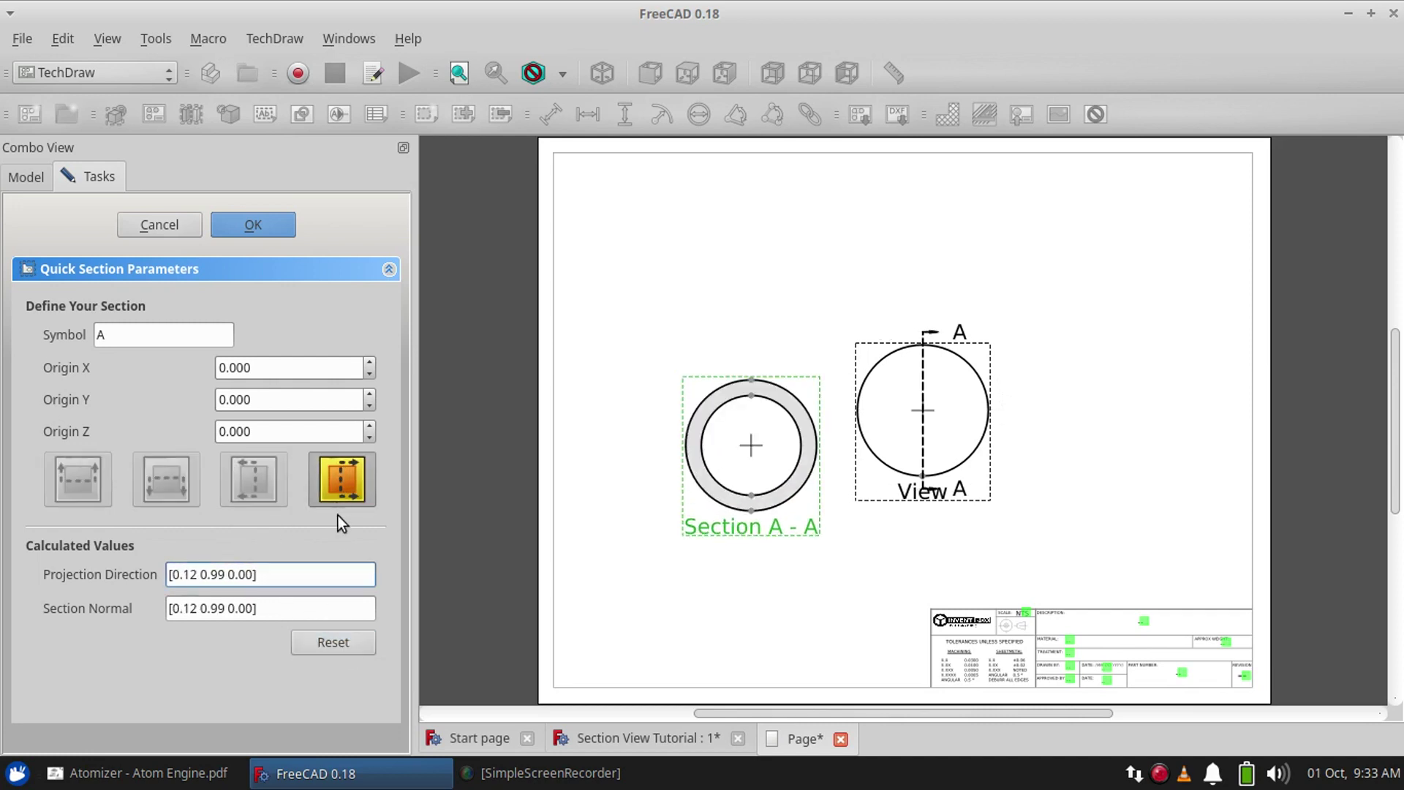
{"action": "left_click", "coordinate": [345, 641]}
Choose the first section direction and raise Section A - A level with the base view
{"action": "left_click", "coordinate": [83, 485]}
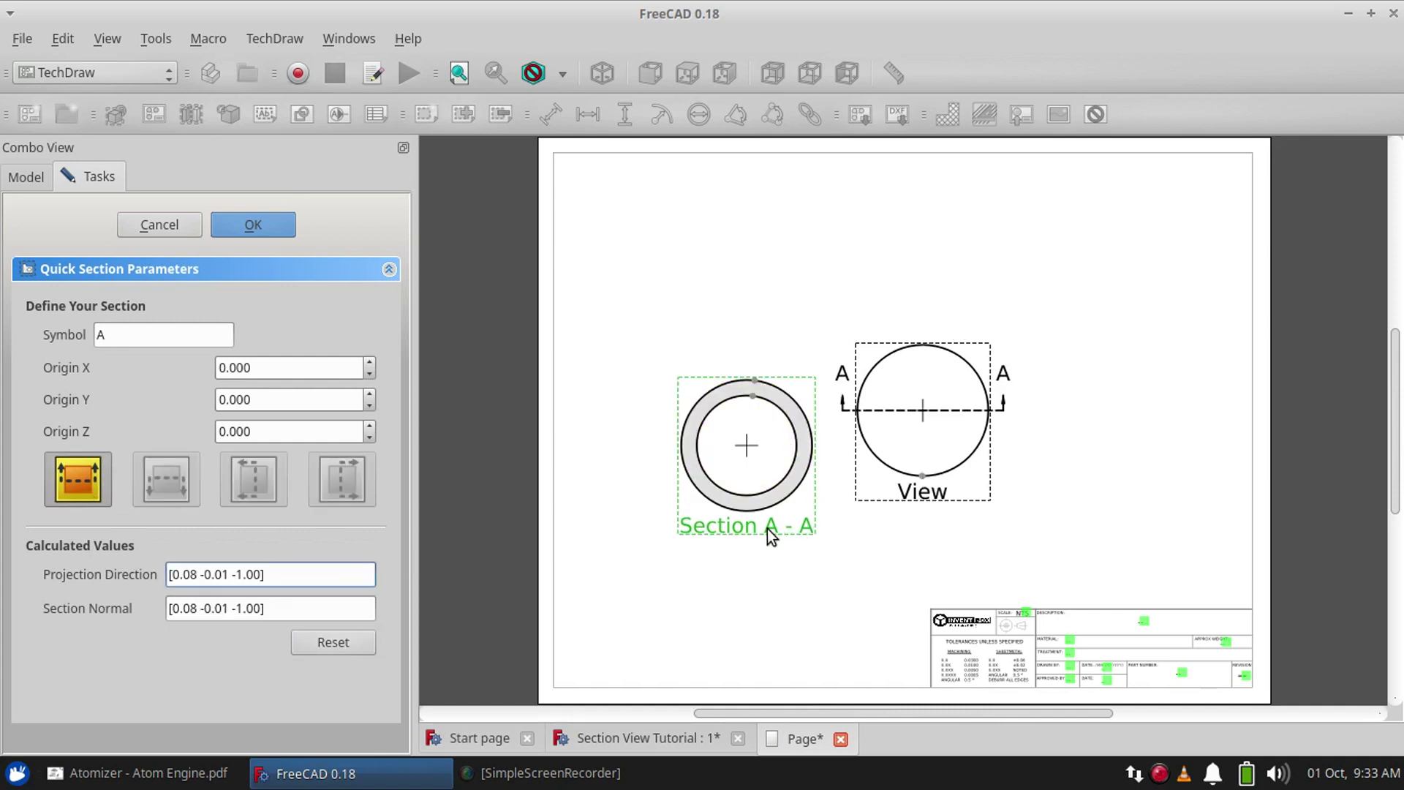
{"action": "left_click_drag", "start_coordinate": [766, 529], "coordinate": [765, 502]}
{"action": "left_click", "coordinate": [716, 565]}
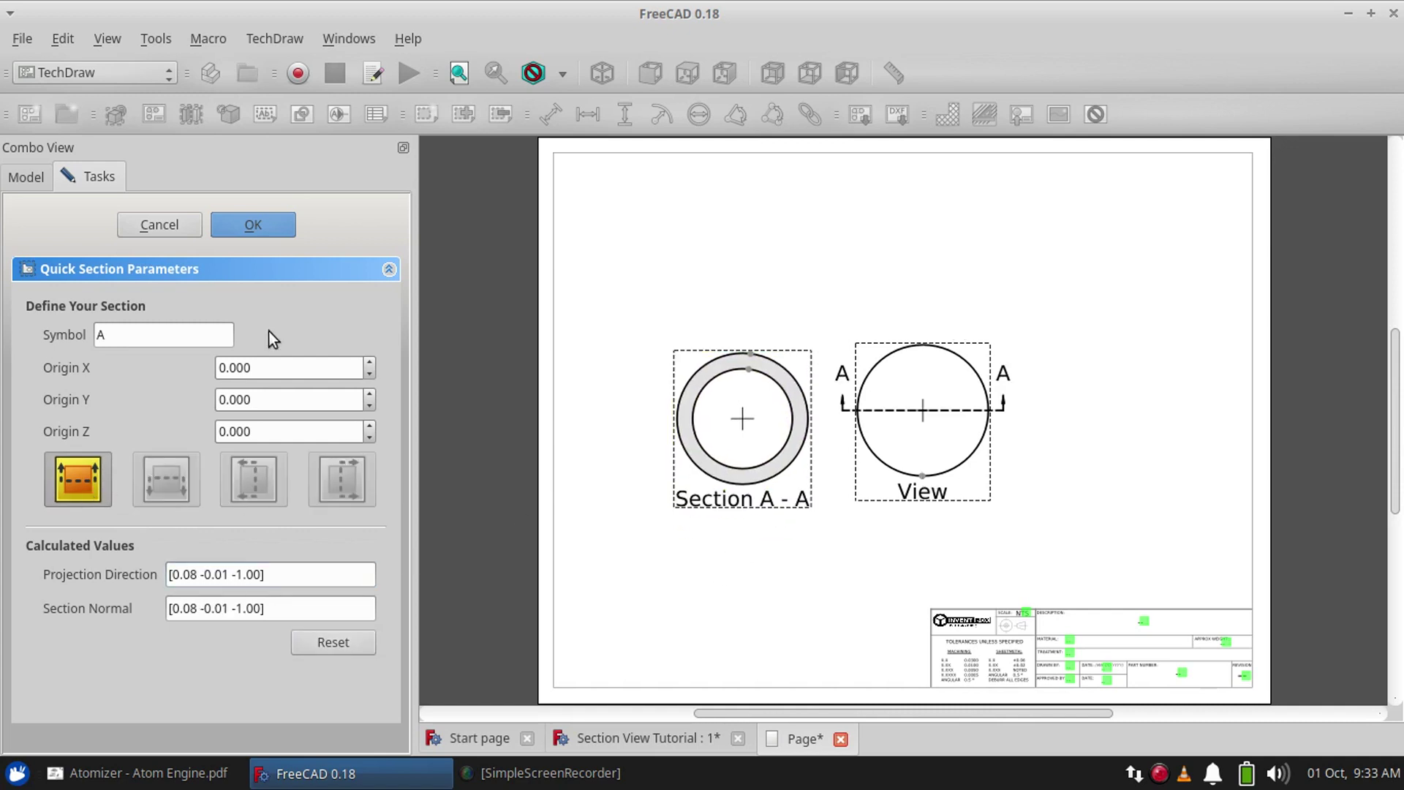
Finish the section and place a 0.300" diameter dimension above its circle
{"action": "left_click", "coordinate": [253, 224]}
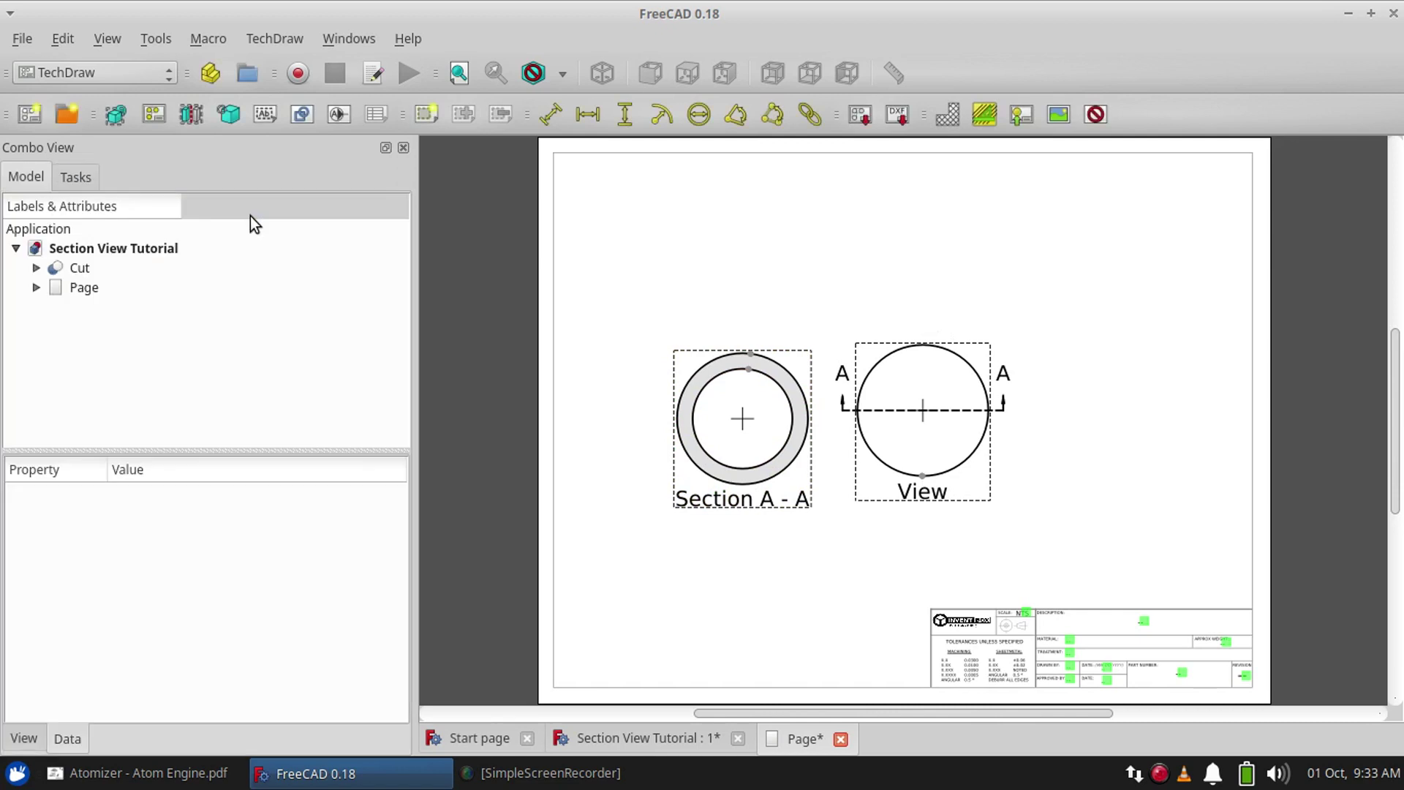
{"action": "left_click", "coordinate": [719, 463]}
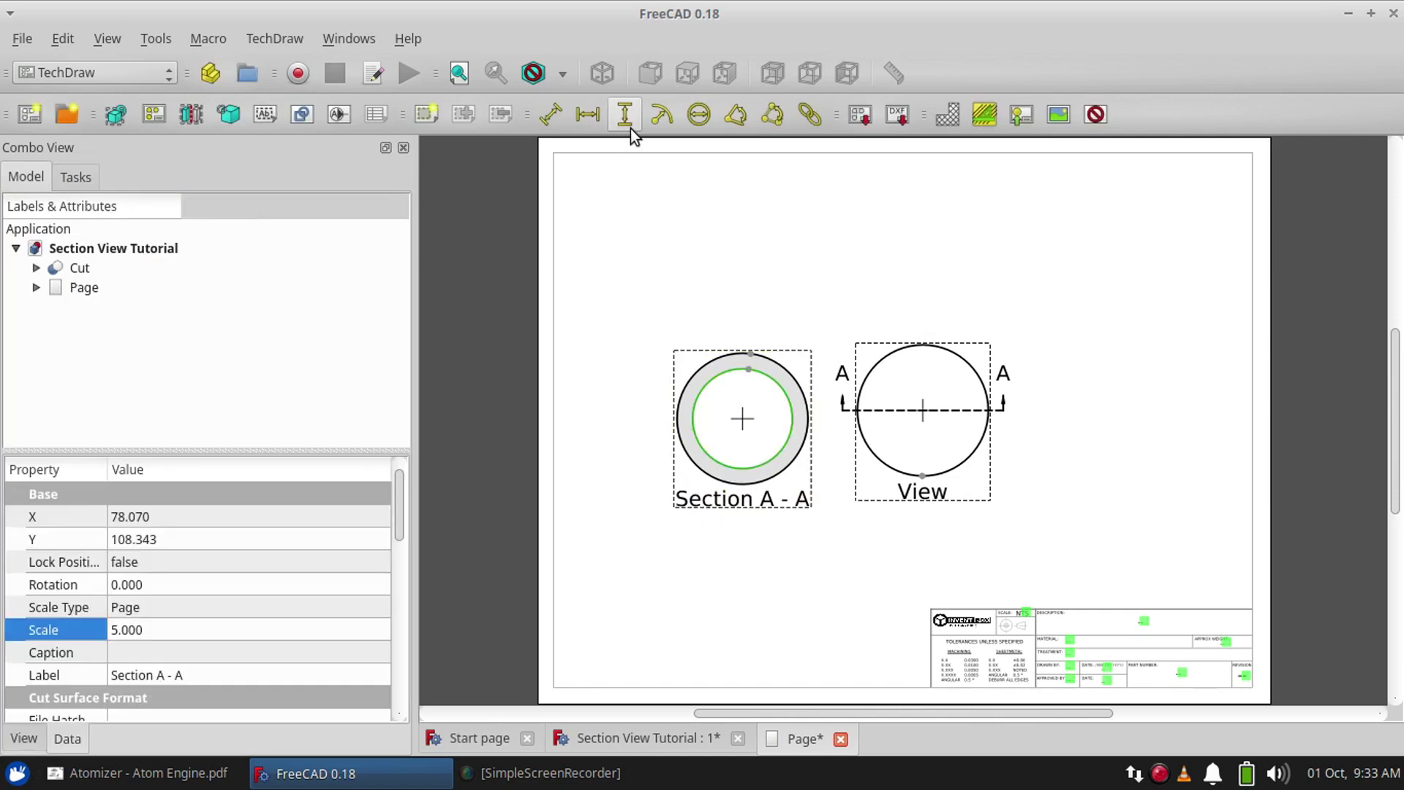
{"action": "left_click", "coordinate": [699, 114]}
{"action": "left_click_drag", "start_coordinate": [740, 416], "coordinate": [856, 266]}
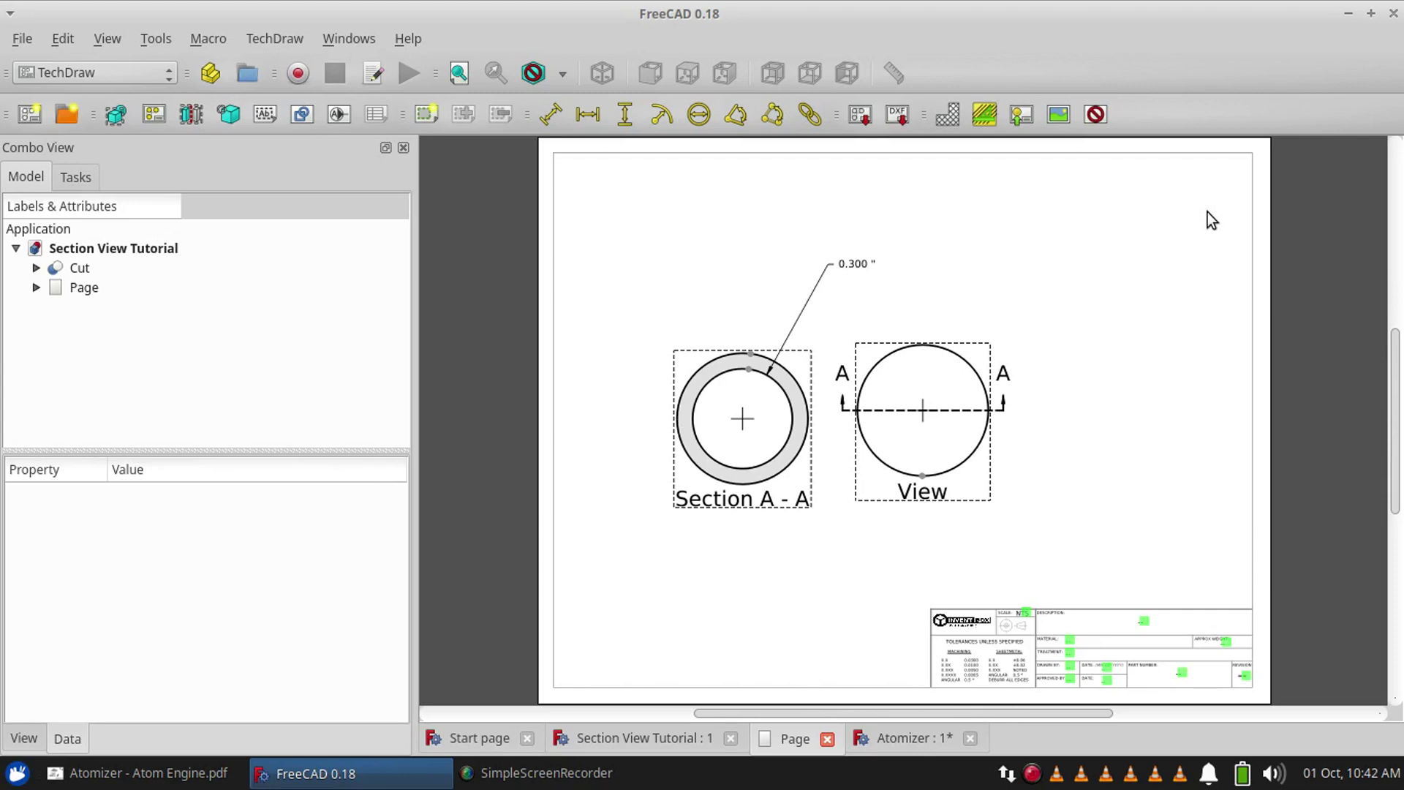
Check the reference PDF, then switch to the Atomizer part model
{"action": "left_click", "coordinate": [139, 773]}
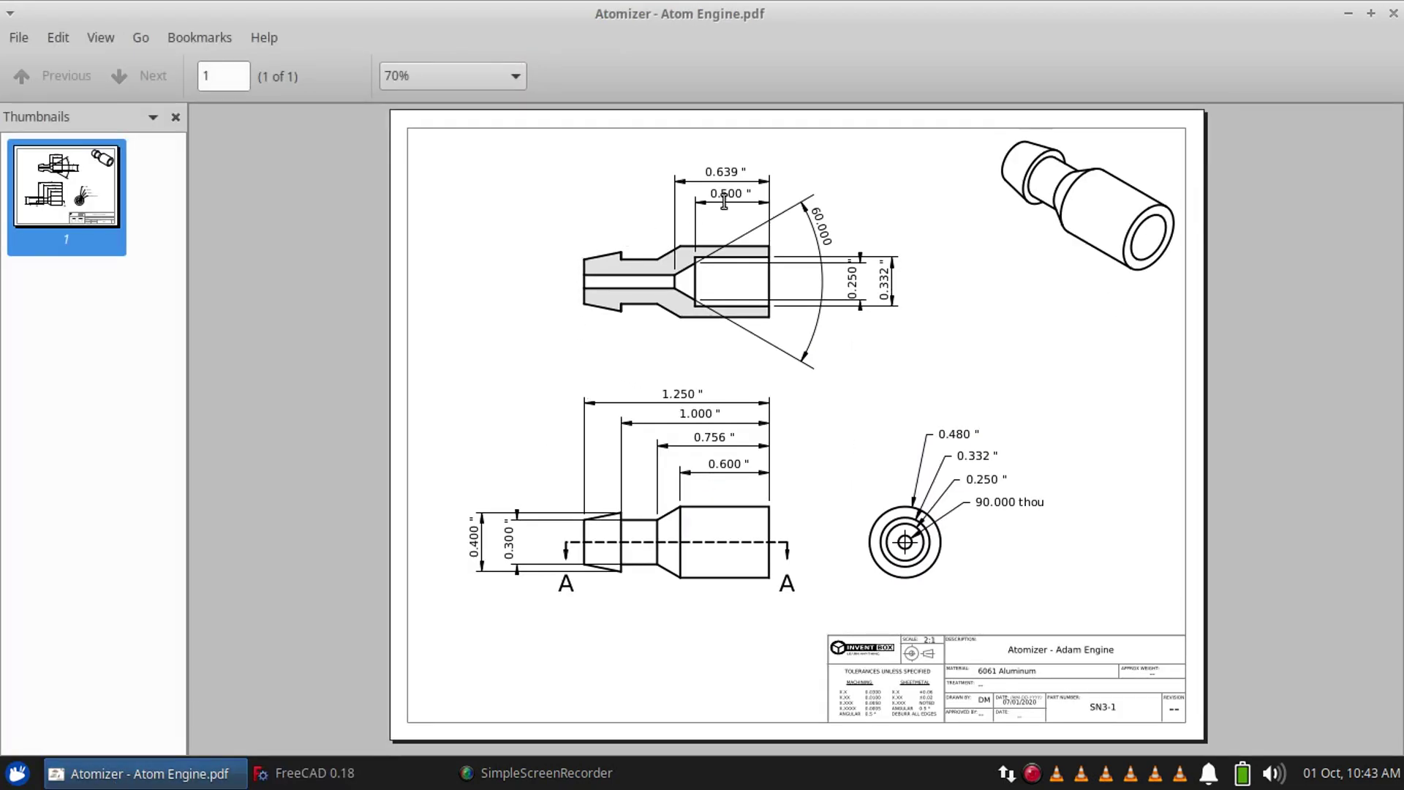
{"action": "left_click", "coordinate": [315, 773]}
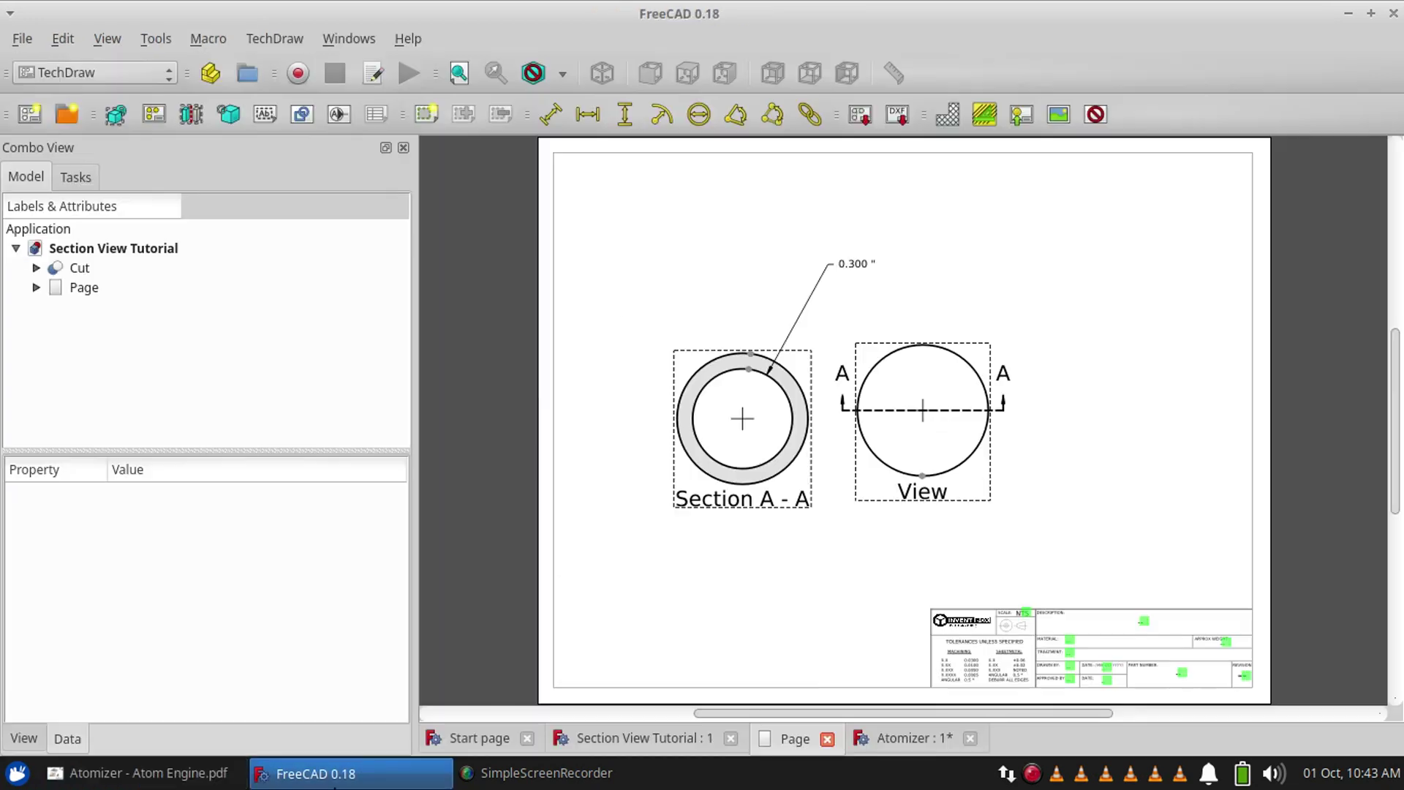
{"action": "left_click", "coordinate": [908, 740]}
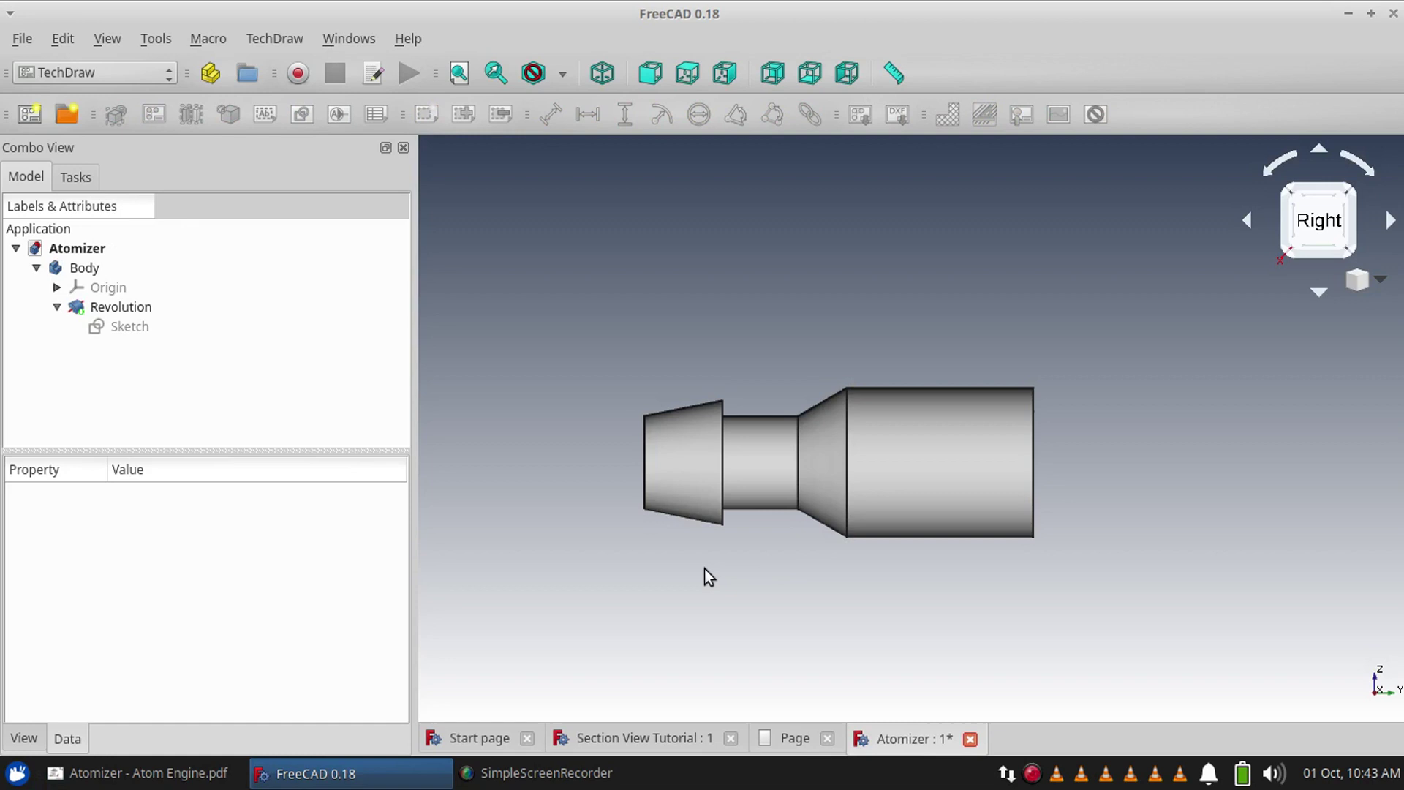
{"action": "middle_click_drag", "start_coordinate": [704, 569], "coordinate": [765, 551]}
{"action": "left_click", "coordinate": [1339, 229]}
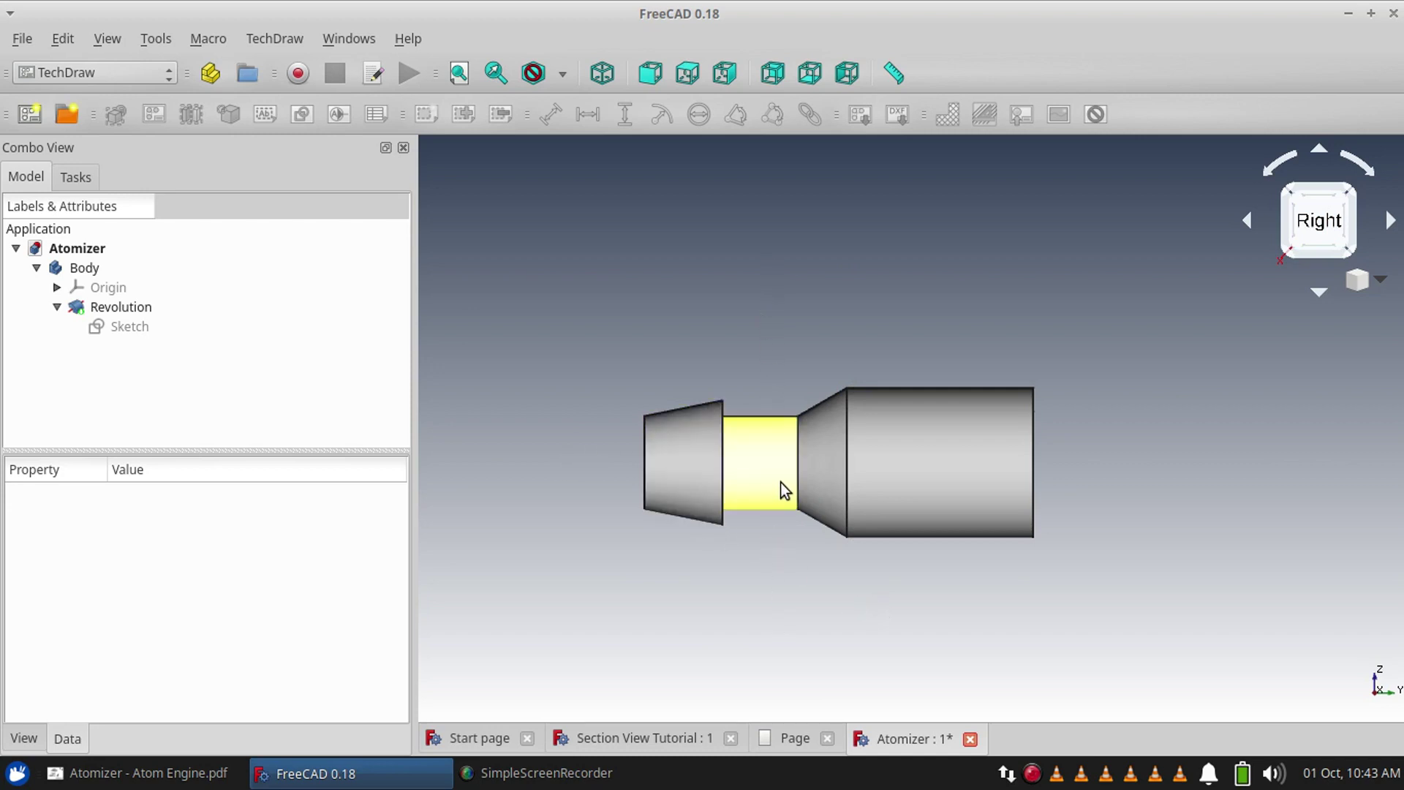
{"action": "key", "text": "1"}
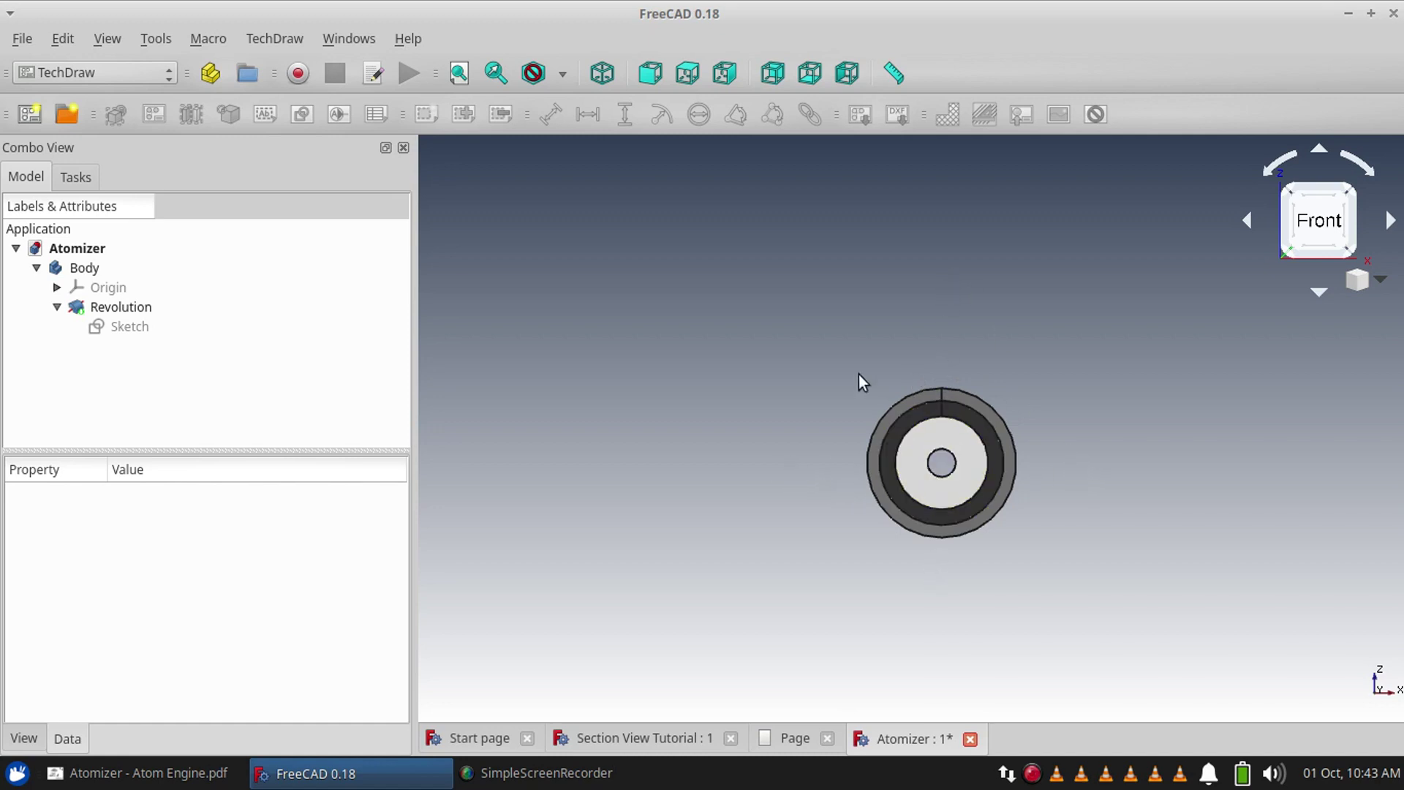
{"action": "left_click_drag", "start_coordinate": [1313, 223], "coordinate": [1332, 232]}
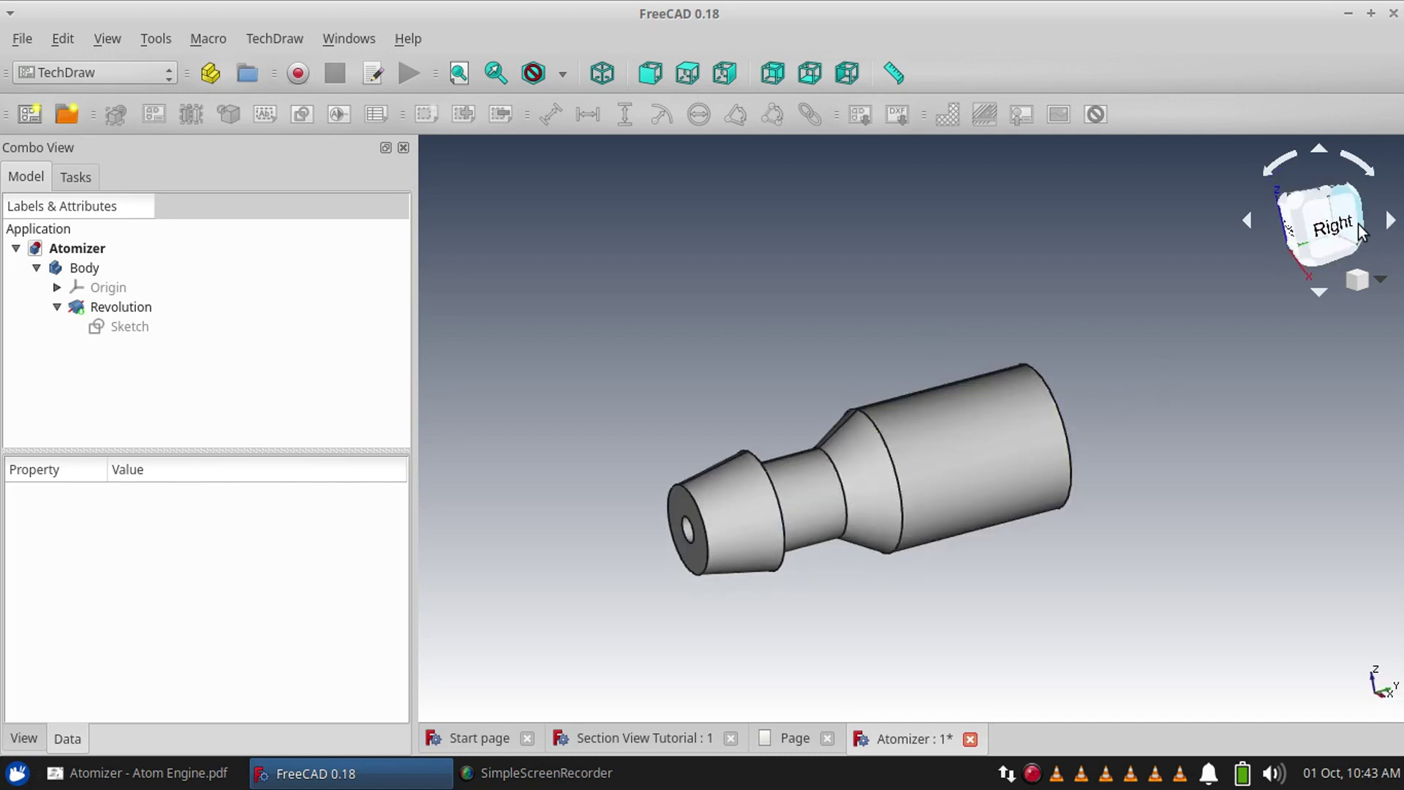
{"action": "left_click", "coordinate": [1332, 233]}
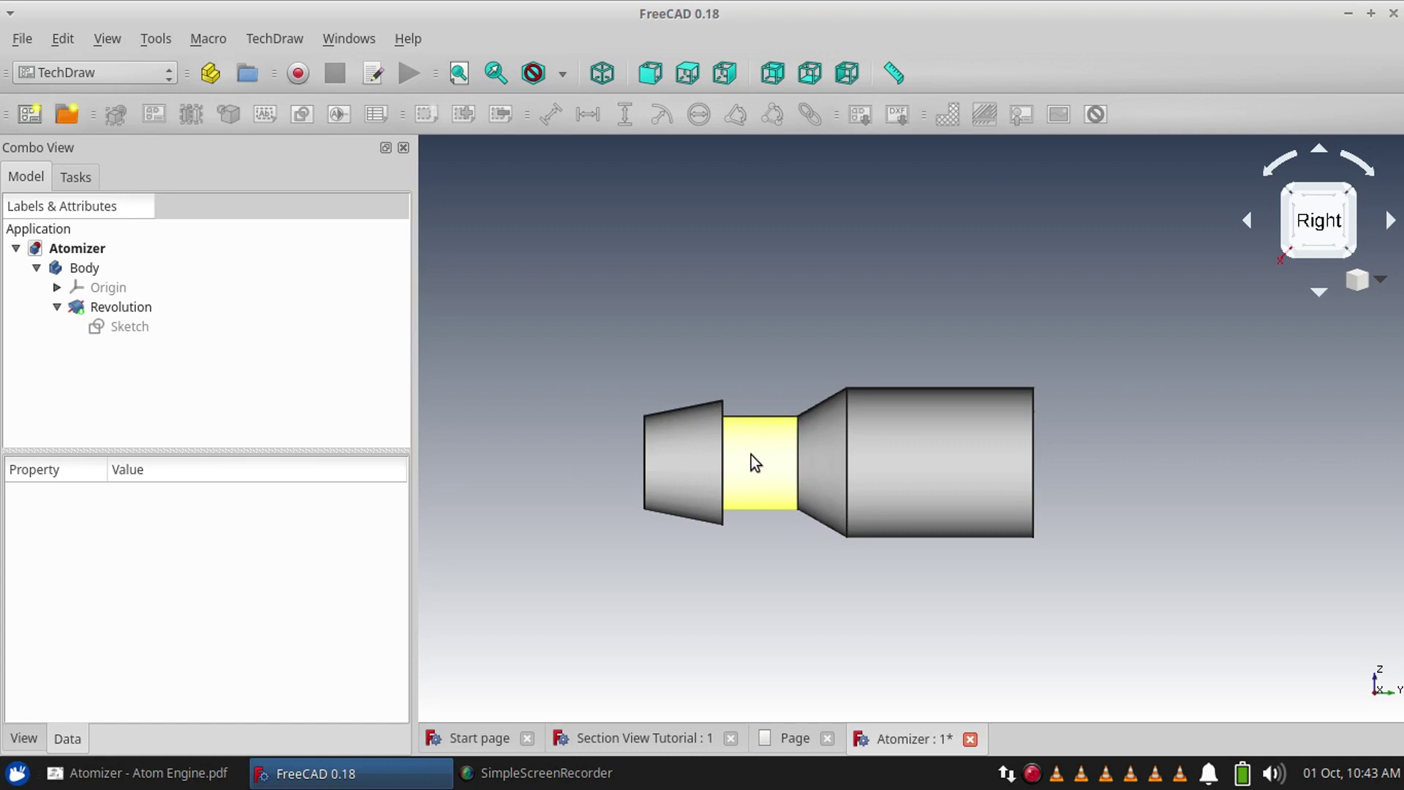
{"action": "left_click", "coordinate": [146, 773]}
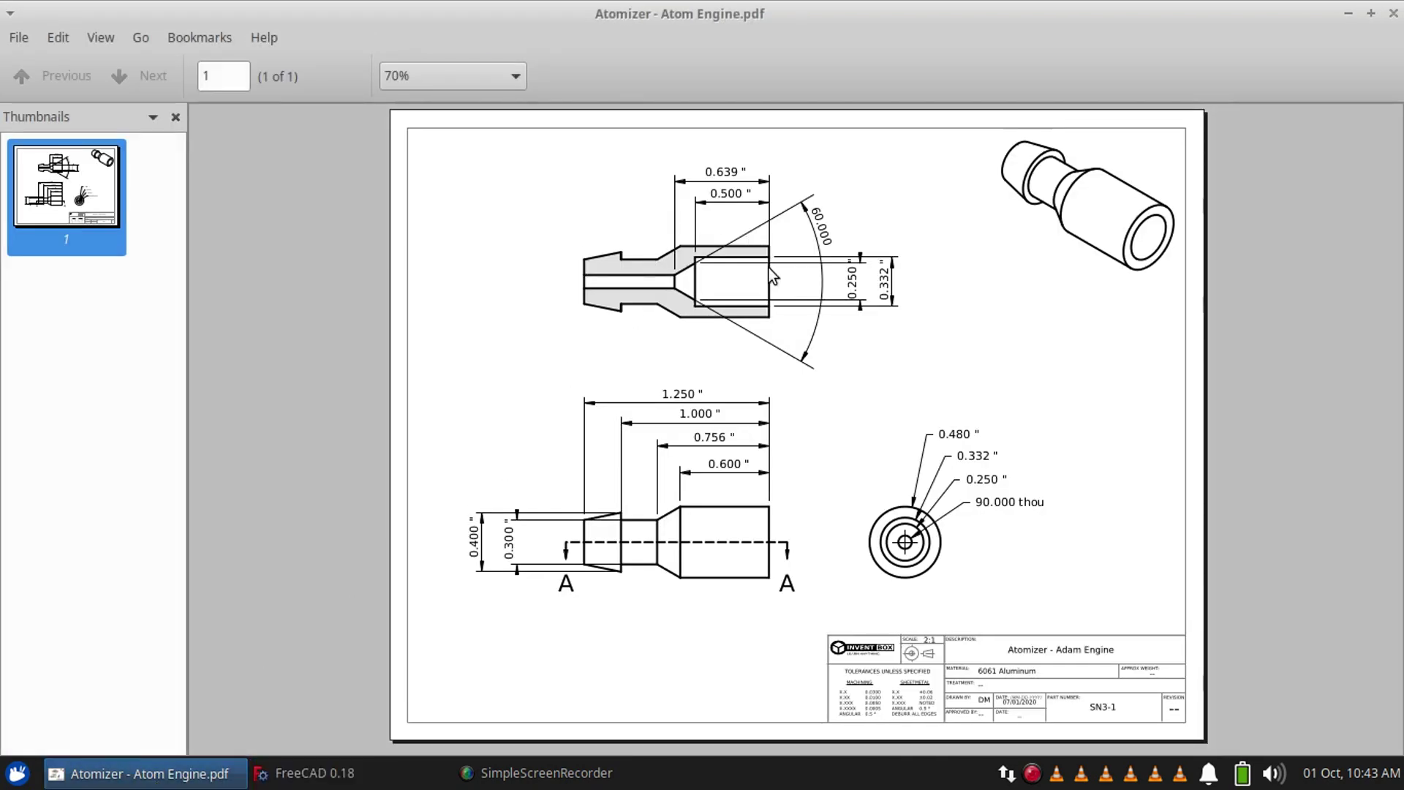
{"action": "left_click", "coordinate": [311, 773]}
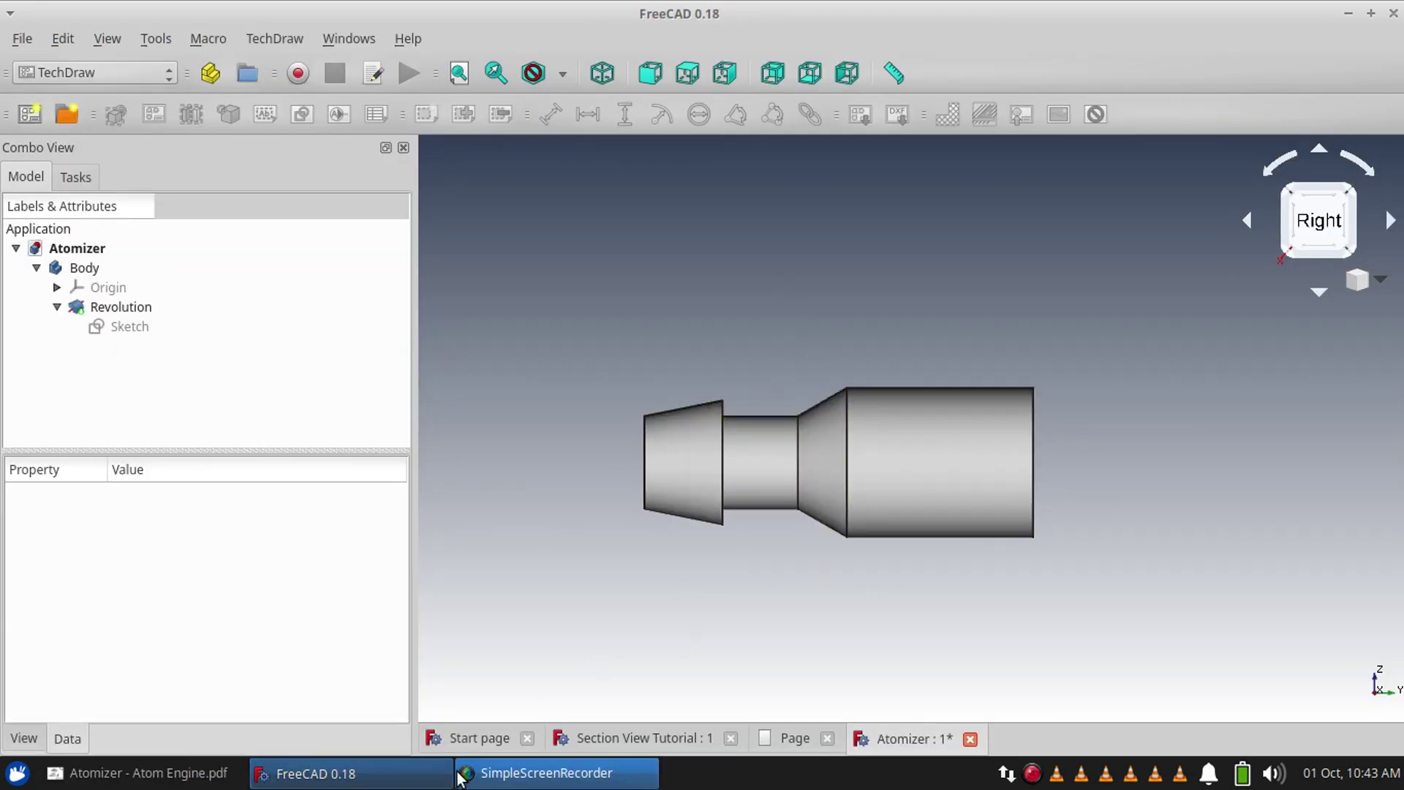
{"action": "left_click", "coordinate": [139, 773]}
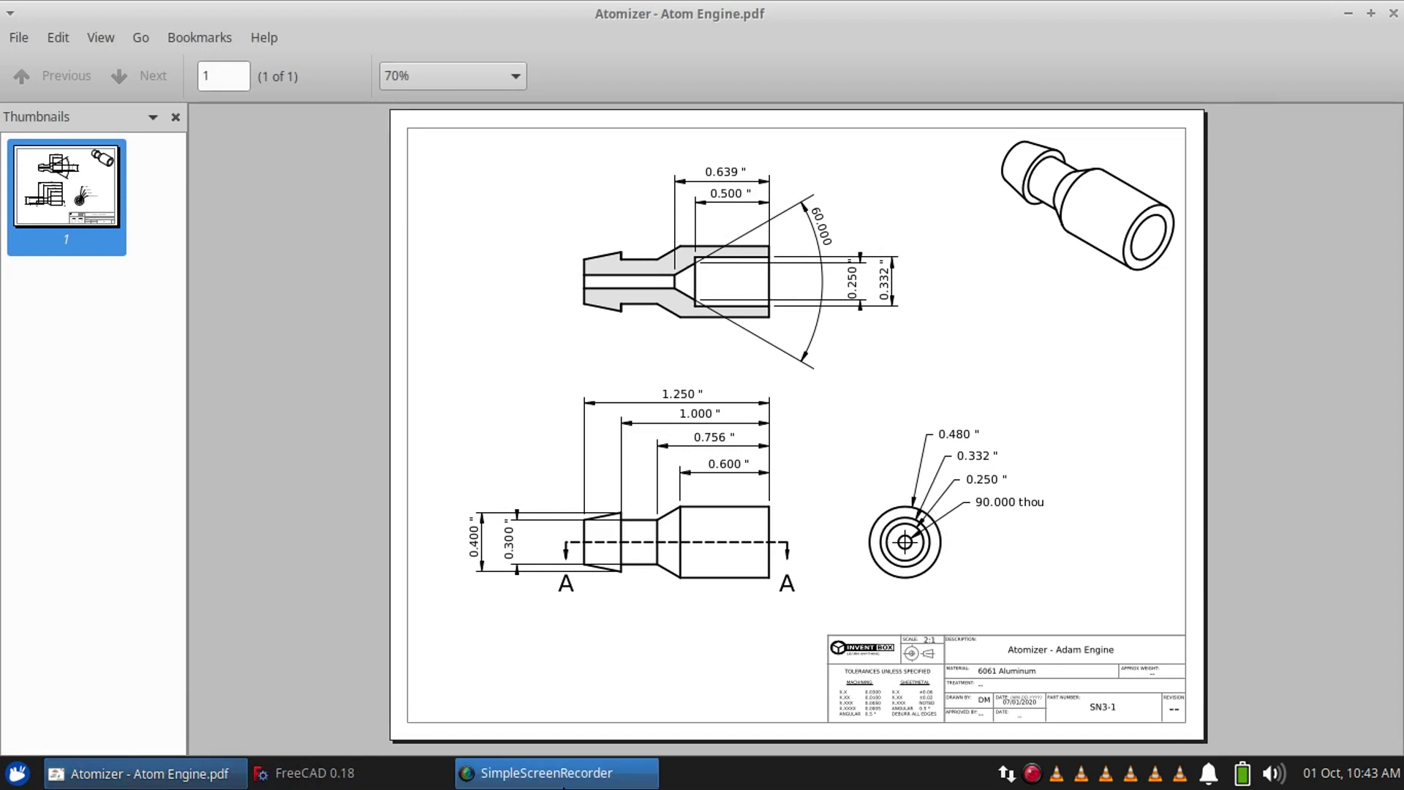
{"action": "left_click", "coordinate": [307, 773]}
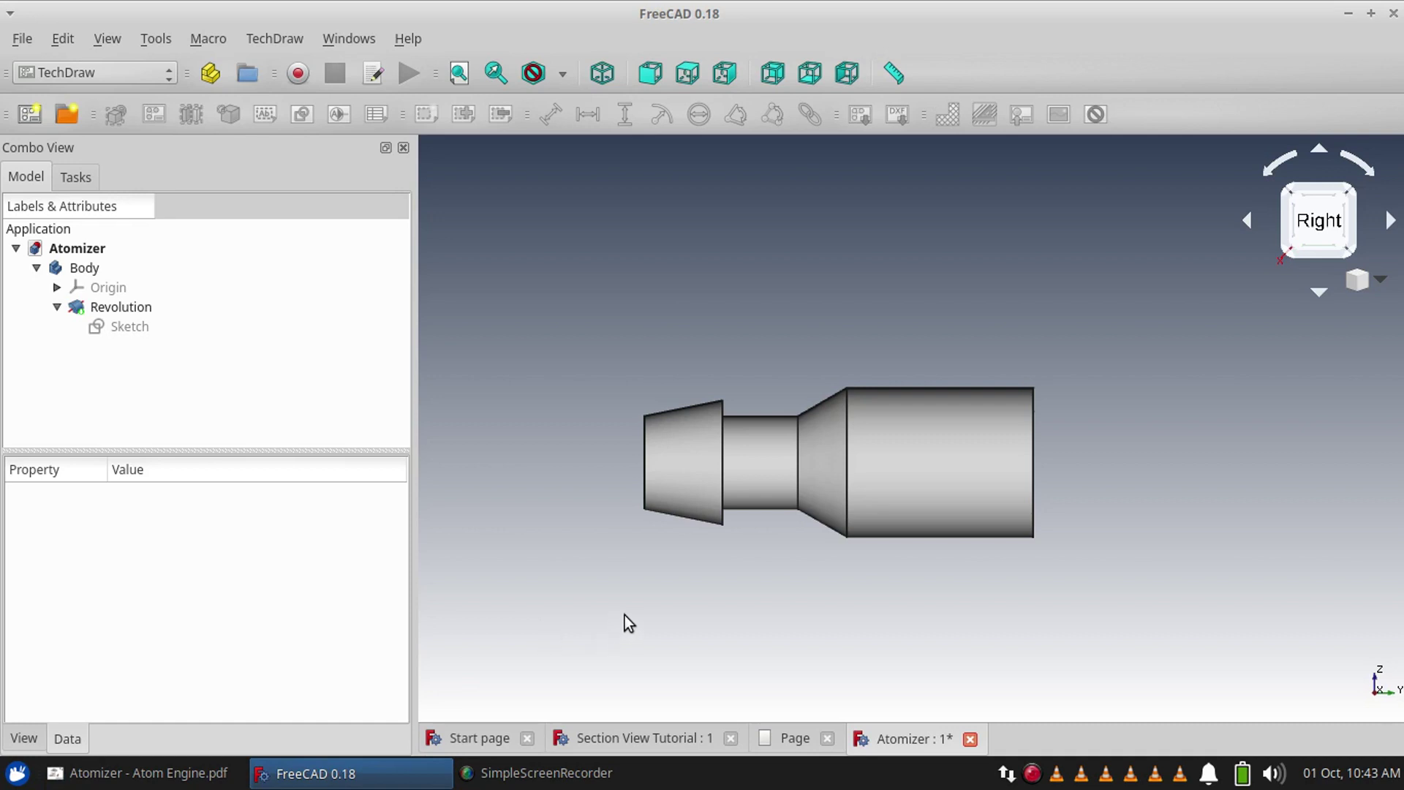
Insert a new default page with a base view of the Atomizer Body
{"action": "left_click", "coordinate": [29, 114]}
{"action": "left_click", "coordinate": [85, 270]}
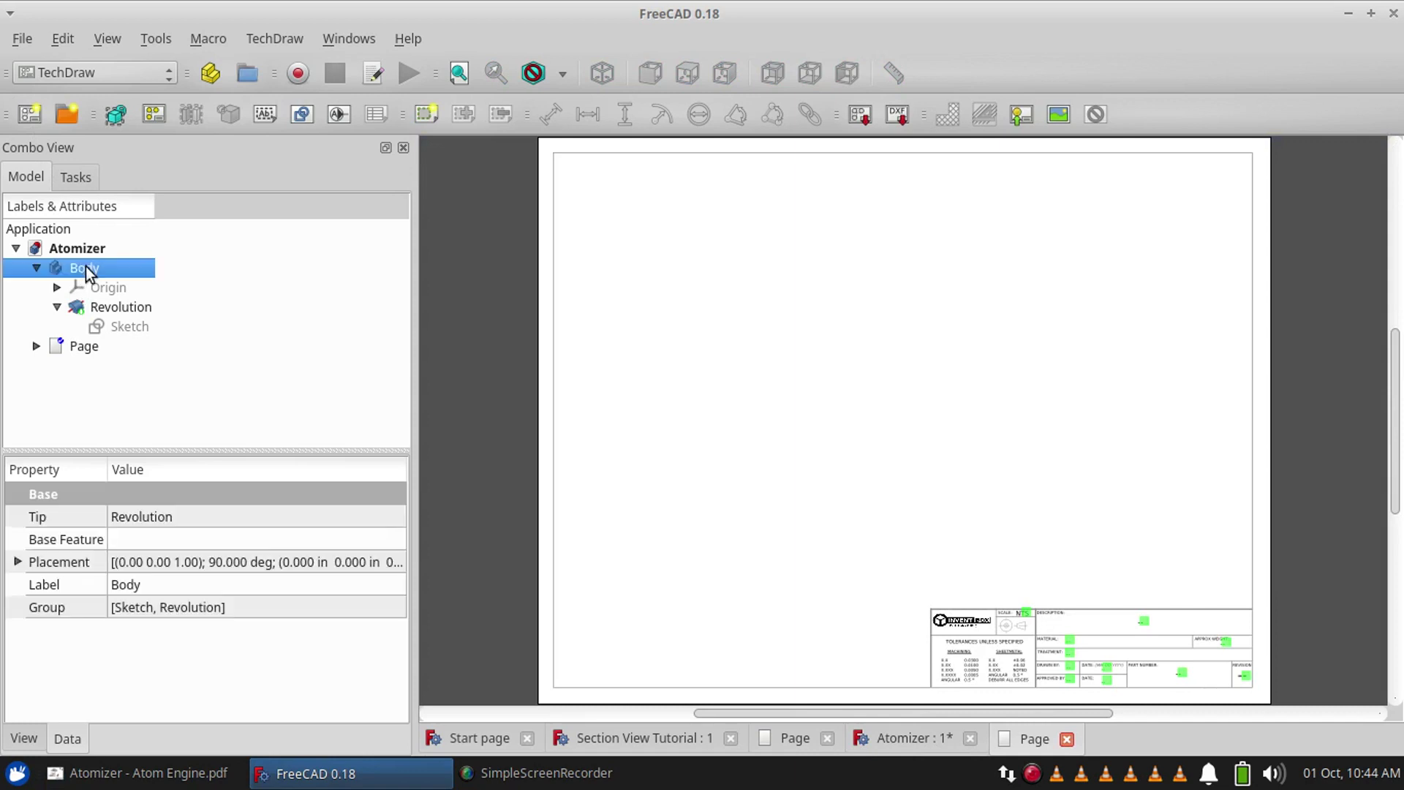
{"action": "left_click", "coordinate": [117, 117]}
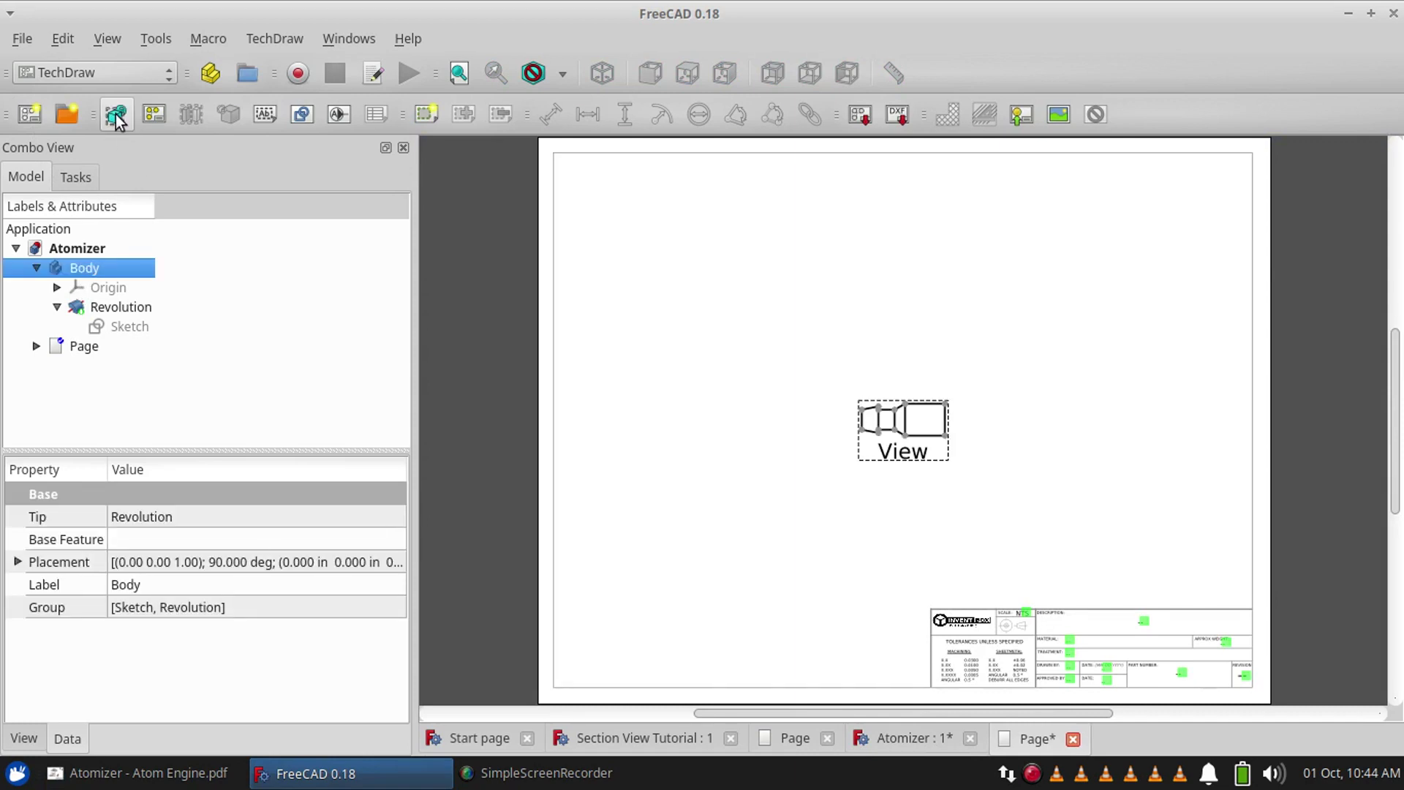
{"action": "left_click", "coordinate": [898, 455]}
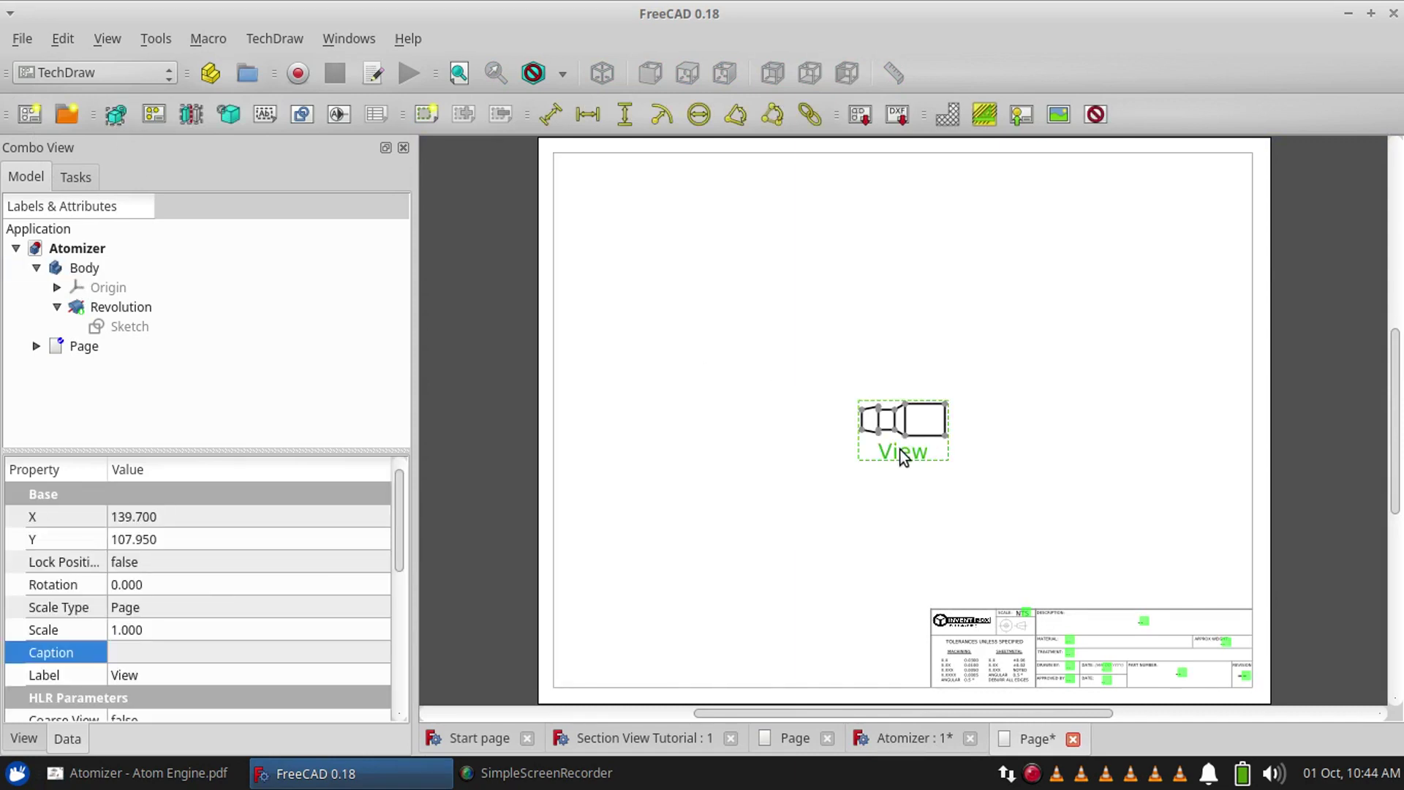
{"action": "left_click", "coordinate": [79, 366]}
Set the page scale to 3 and select the base view
{"action": "left_click", "coordinate": [73, 352]}
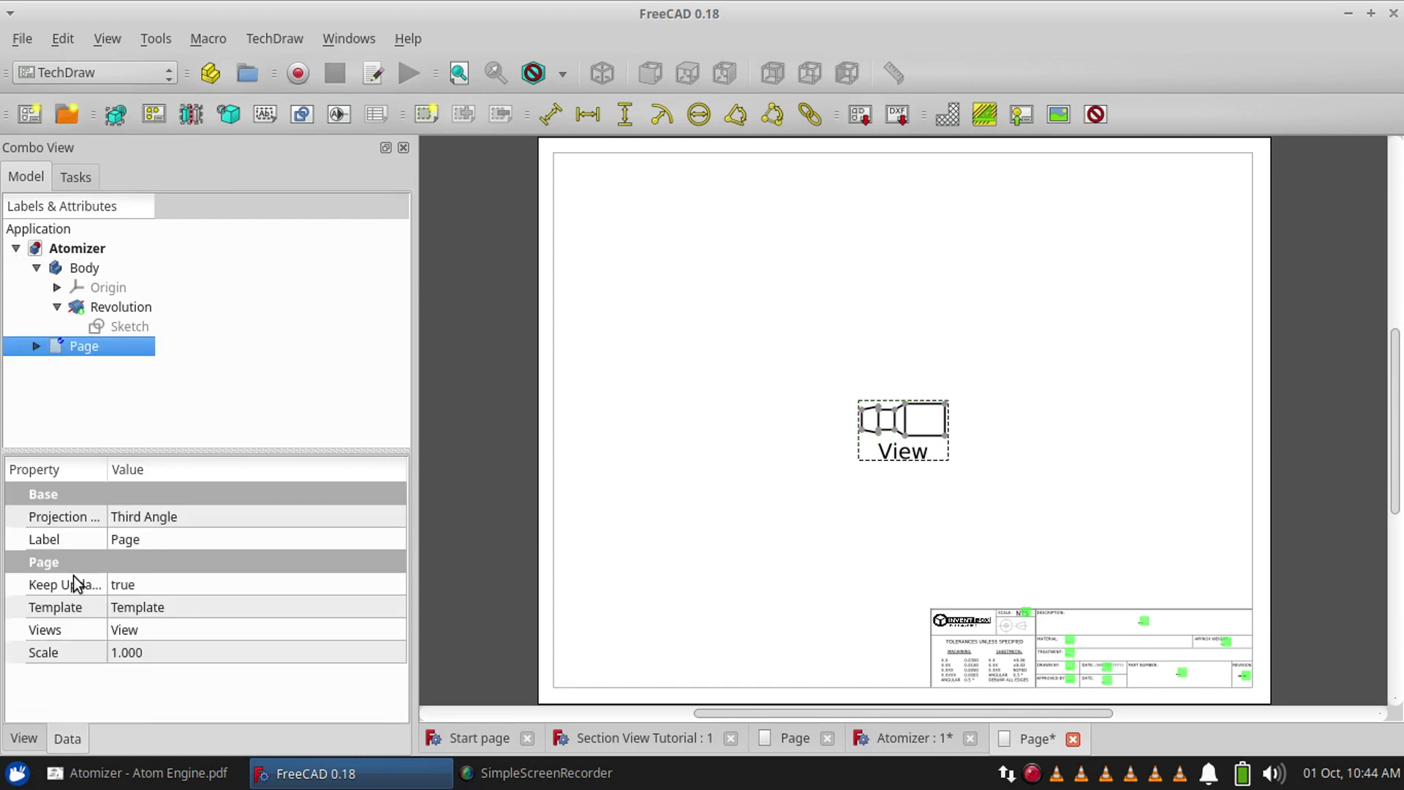
{"action": "left_click", "coordinate": [127, 653]}
{"action": "type", "text": "3"}
{"action": "key", "text": "Return"}
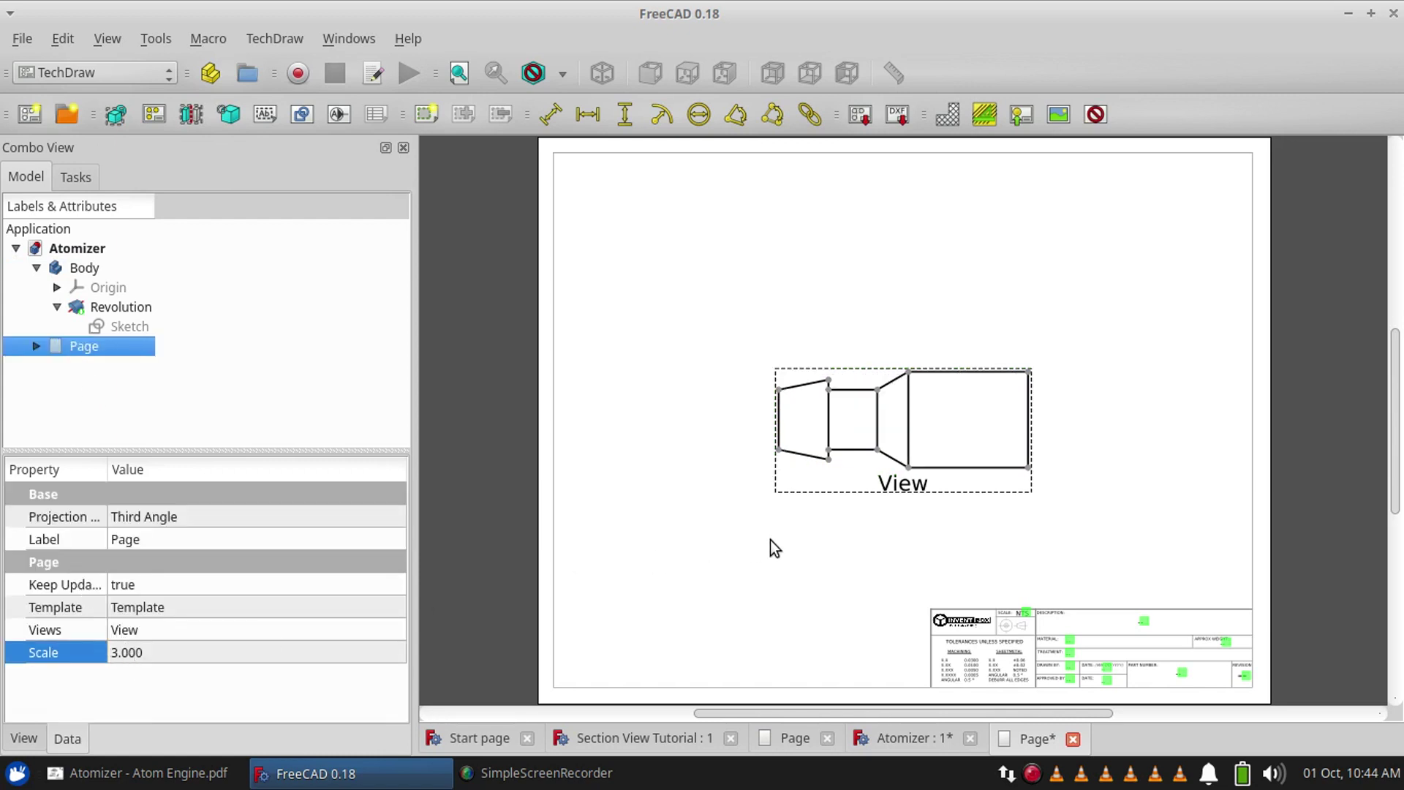
{"action": "left_click", "coordinate": [892, 487]}
Start a section view of the Body's base view, move it left, and trial two directions
{"action": "left_click", "coordinate": [229, 115]}
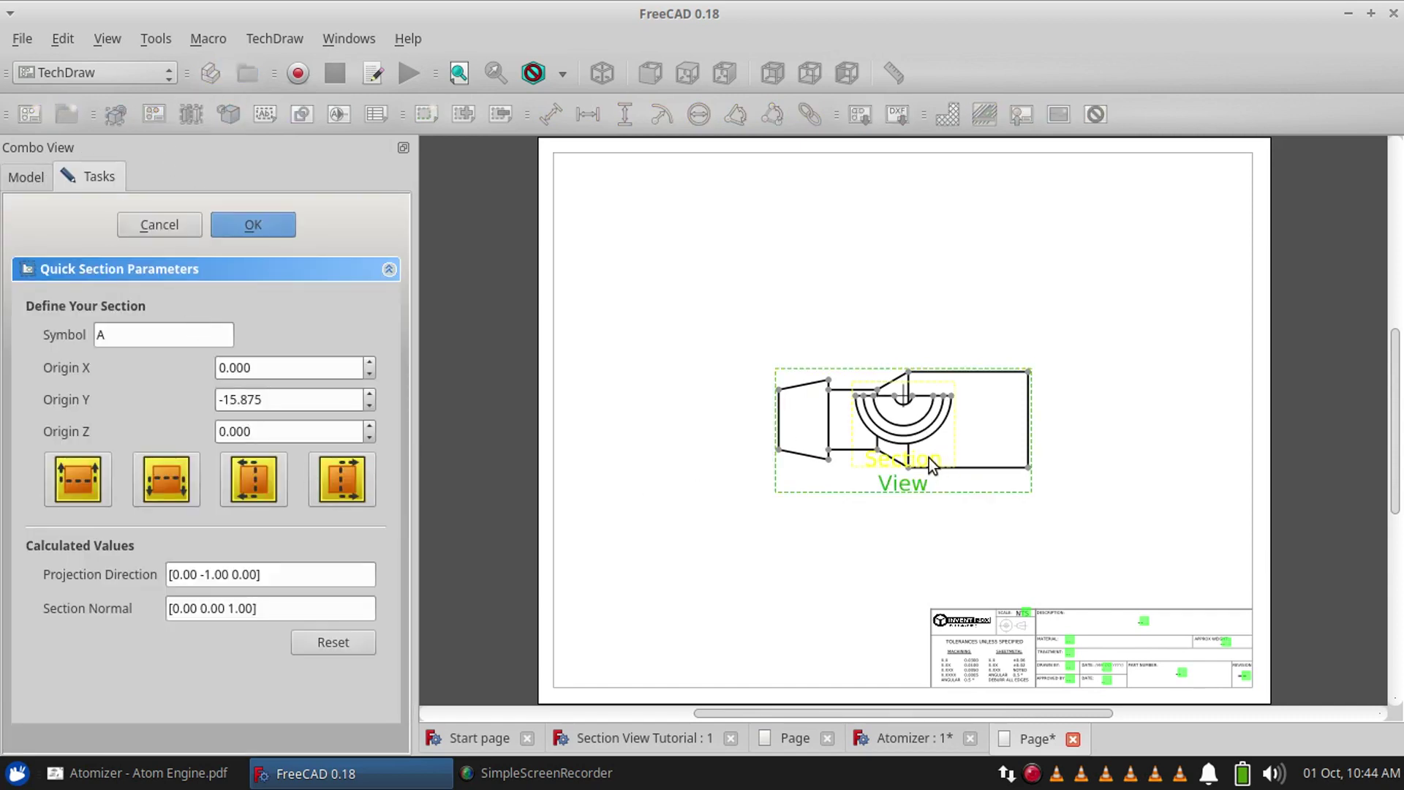
{"action": "mouse_move", "coordinate": [929, 458]}
{"action": "left_mouse_down"}
{"action": "mouse_move", "coordinate": [682, 476]}
{"action": "mouse_move", "coordinate": [700, 463]}
{"action": "mouse_move", "coordinate": [703, 476]}
{"action": "left_mouse_up"}
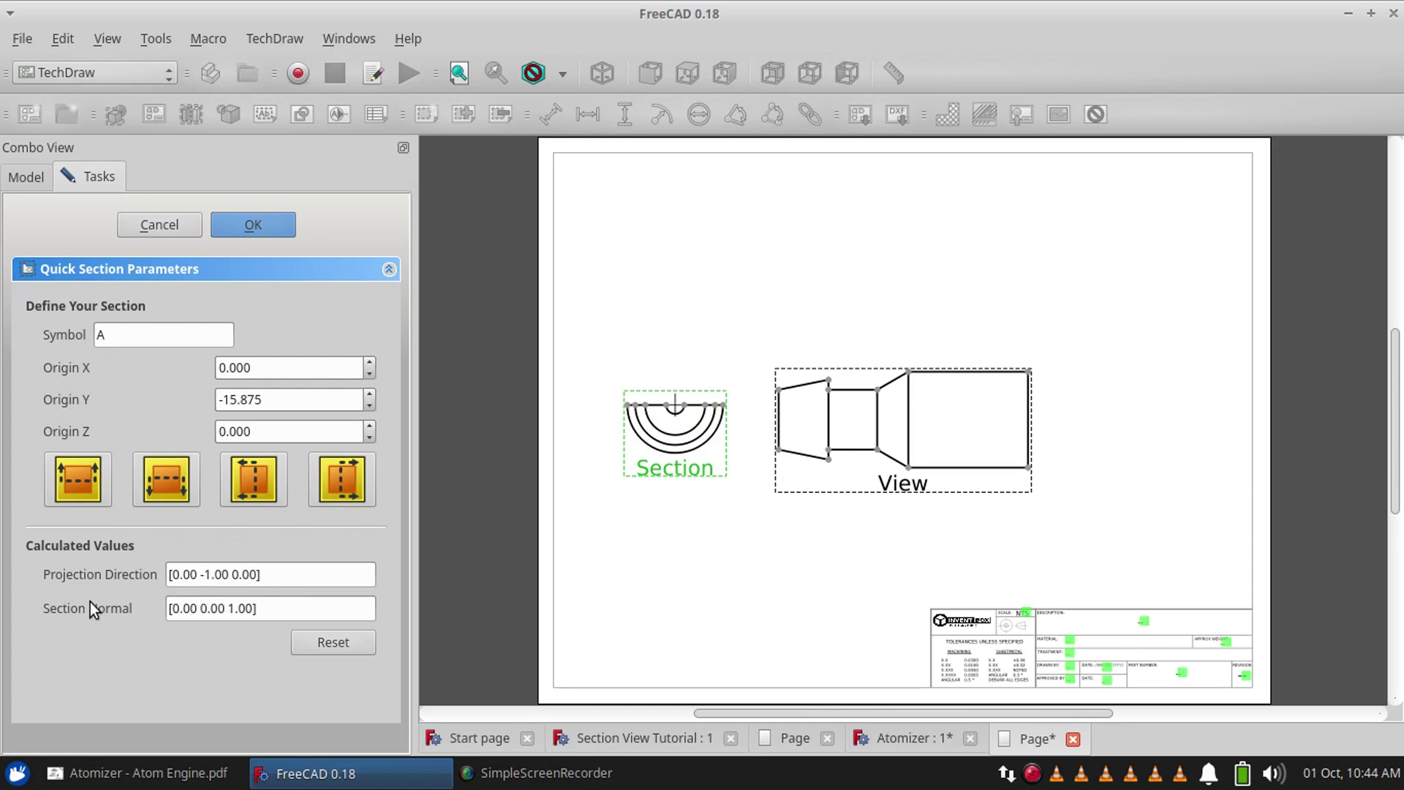
{"action": "left_click", "coordinate": [80, 478]}
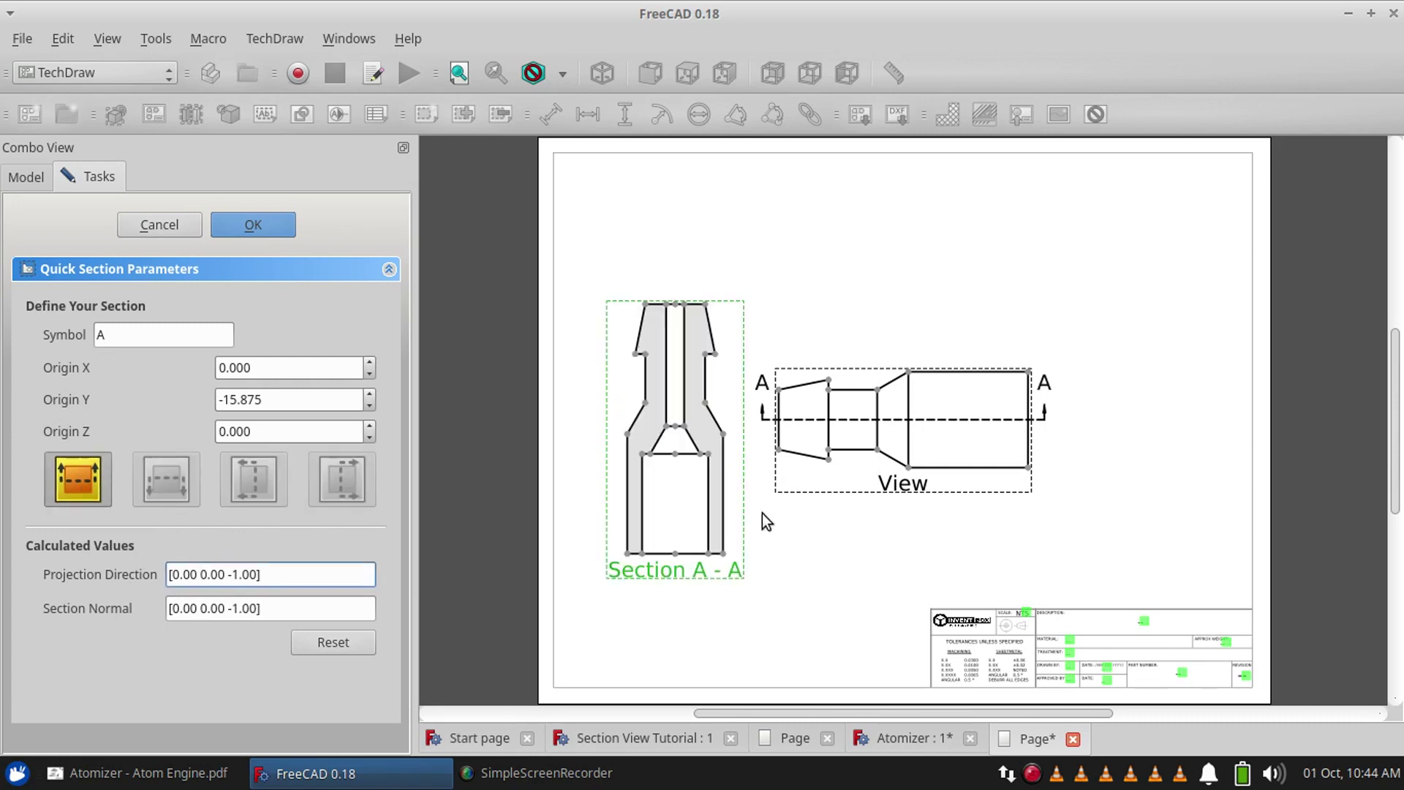
{"action": "left_click", "coordinate": [340, 647]}
{"action": "left_click", "coordinate": [174, 490]}
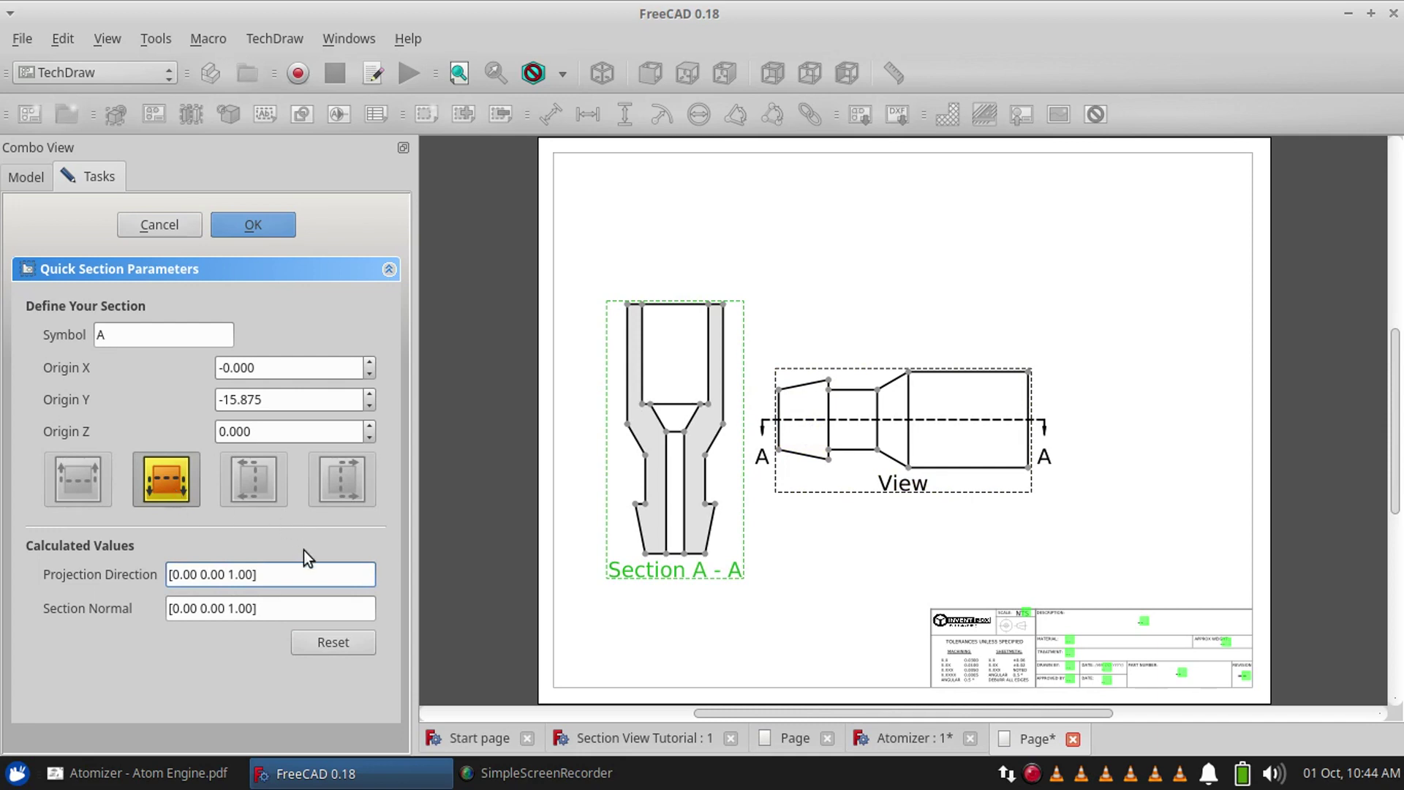
{"action": "left_click", "coordinate": [351, 639]}
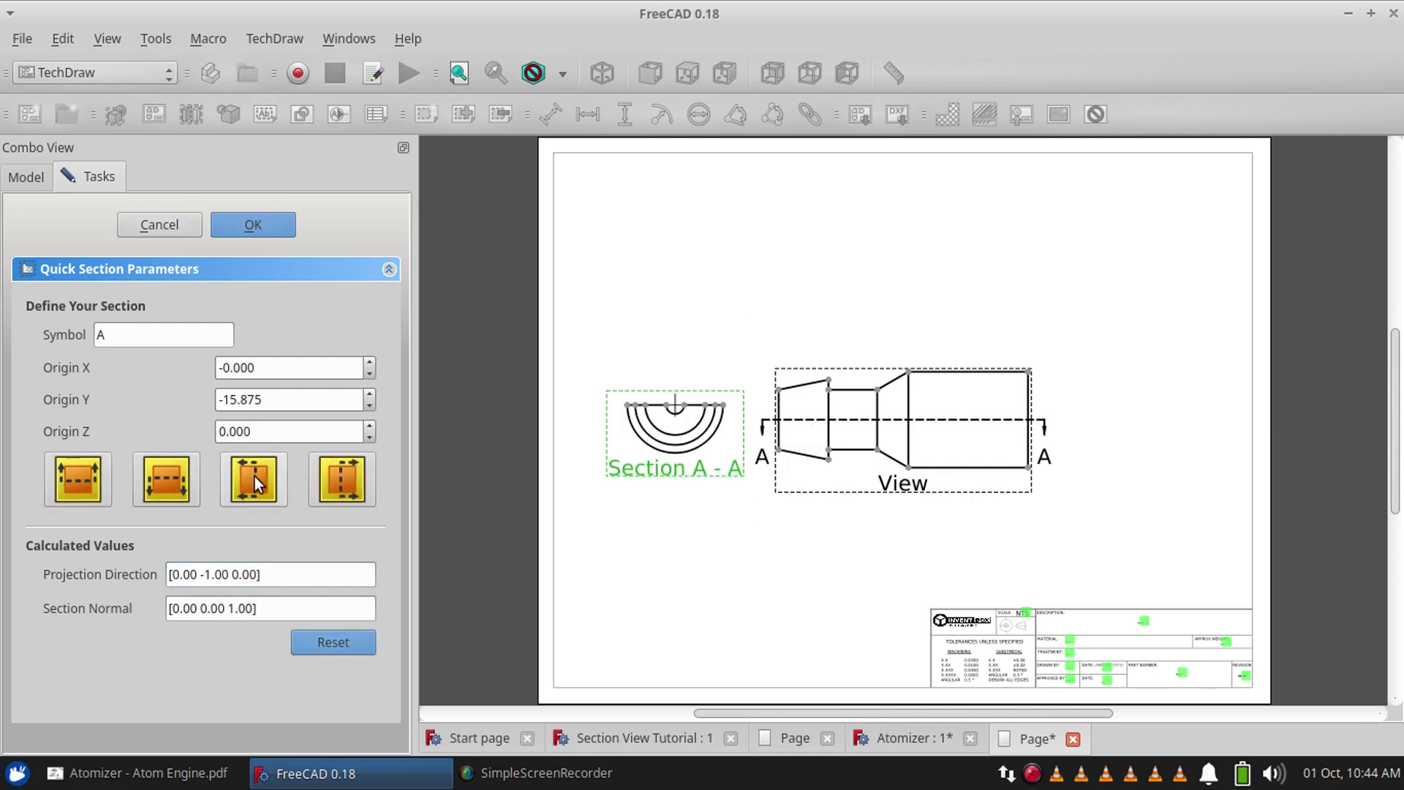
Trial the crosswise and Y section directions, reset, and compare against the Atomizer PDF
{"action": "left_click", "coordinate": [256, 476]}
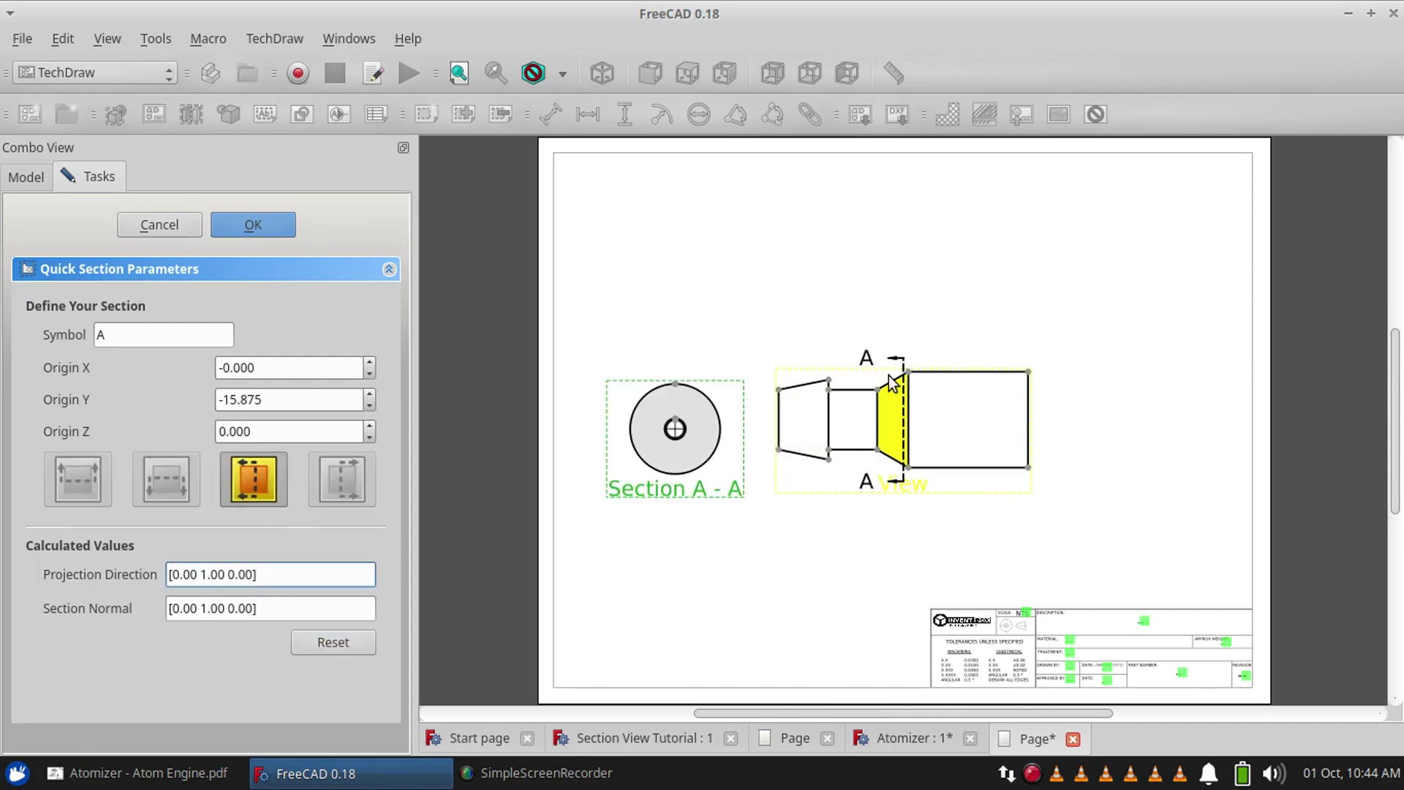
{"action": "left_click", "coordinate": [351, 642]}
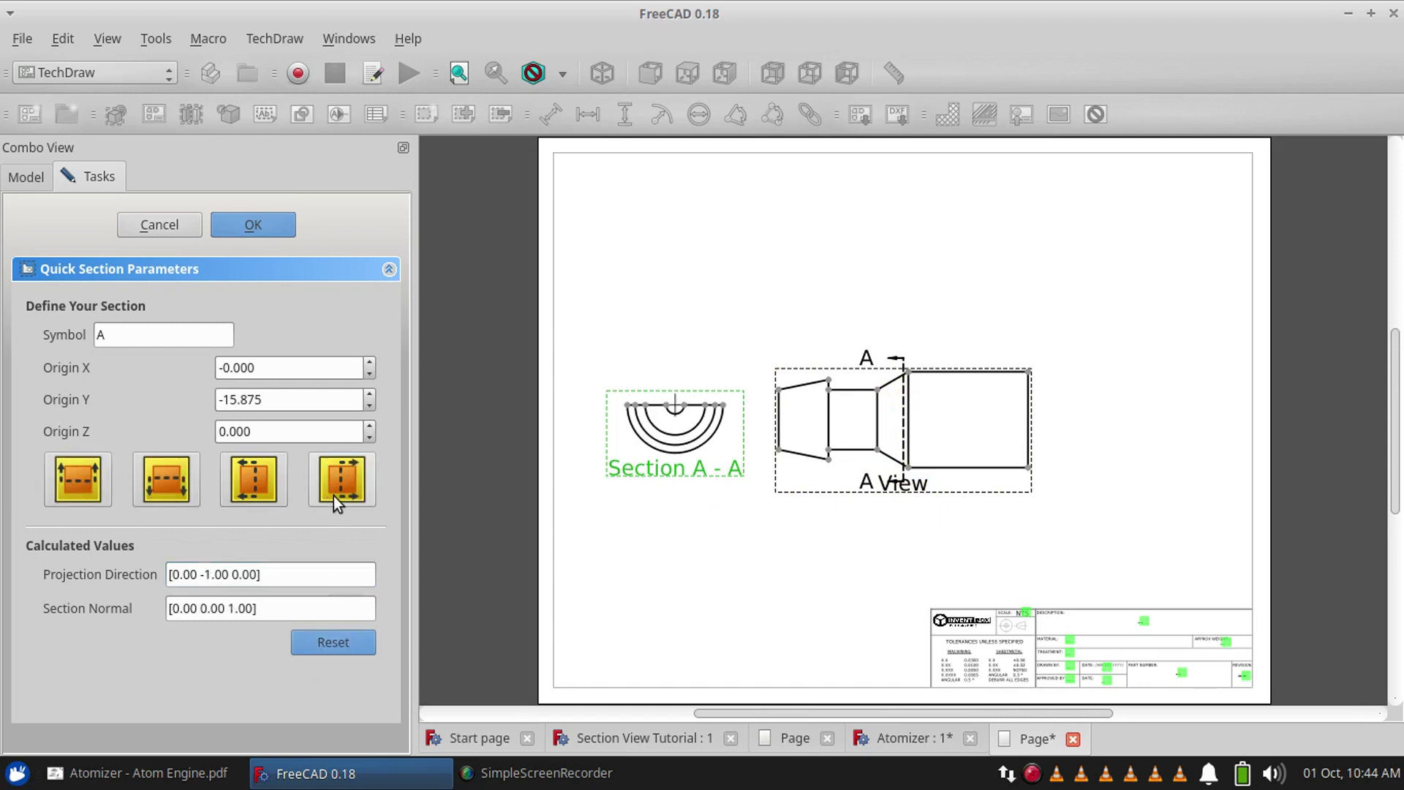
{"action": "left_click", "coordinate": [337, 475]}
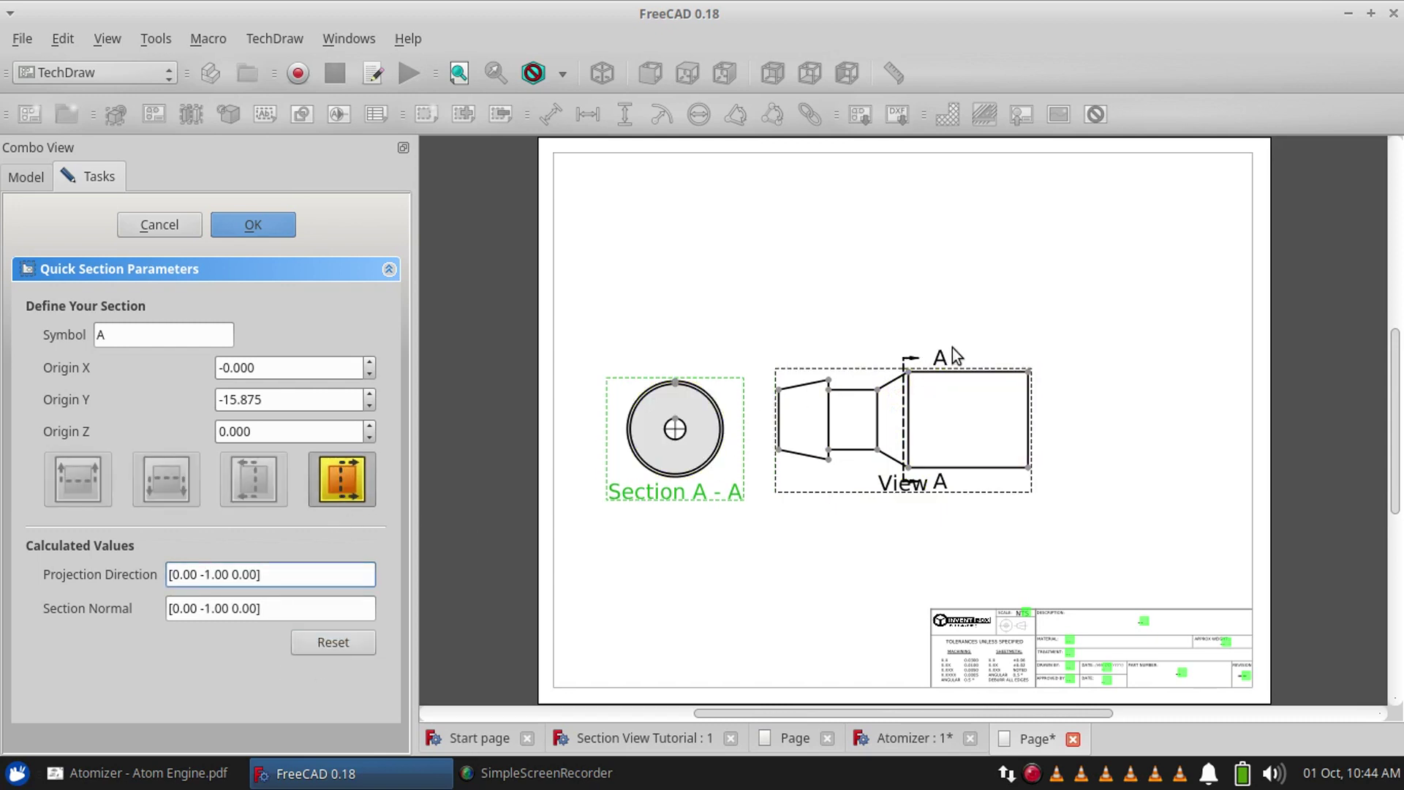
{"action": "left_click", "coordinate": [330, 642]}
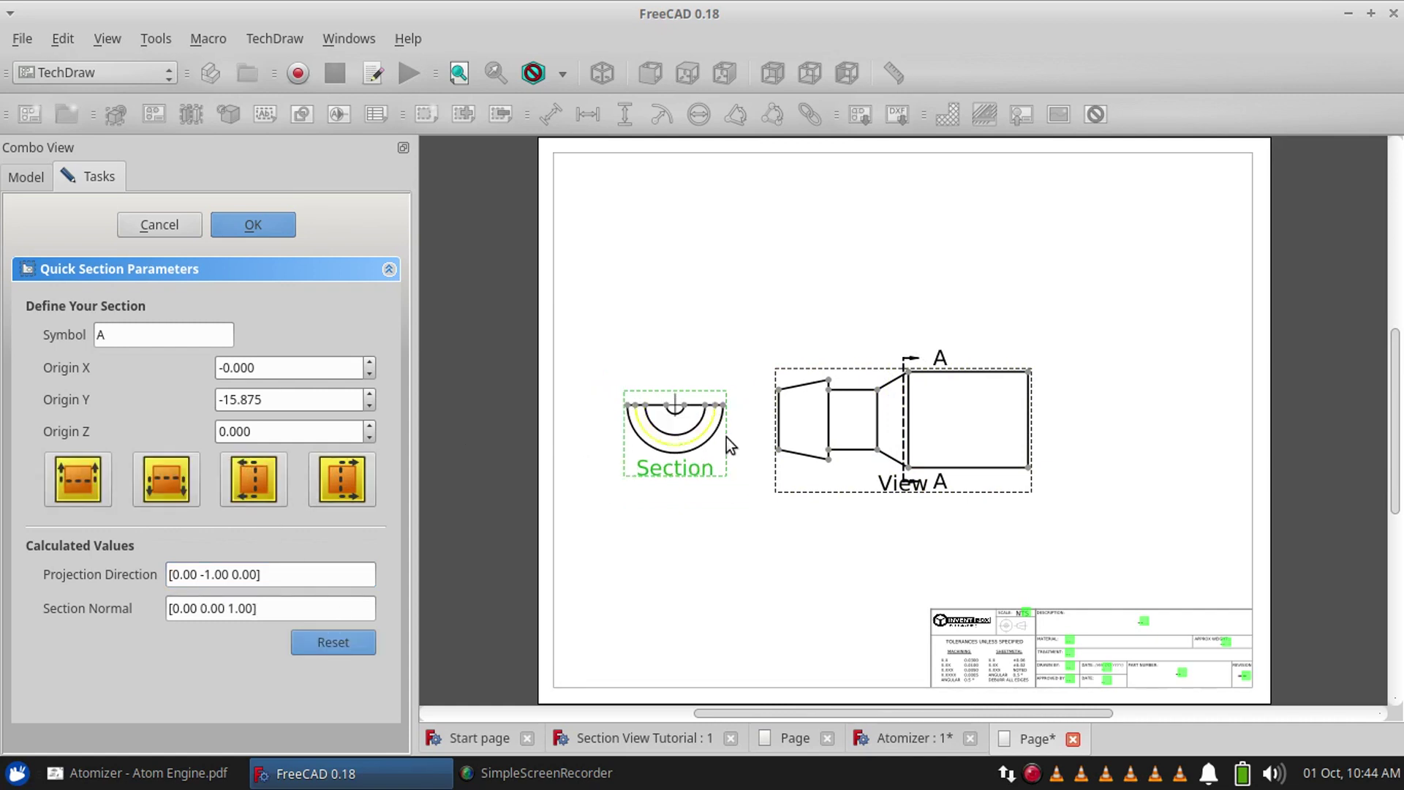
{"action": "left_click", "coordinate": [185, 781]}
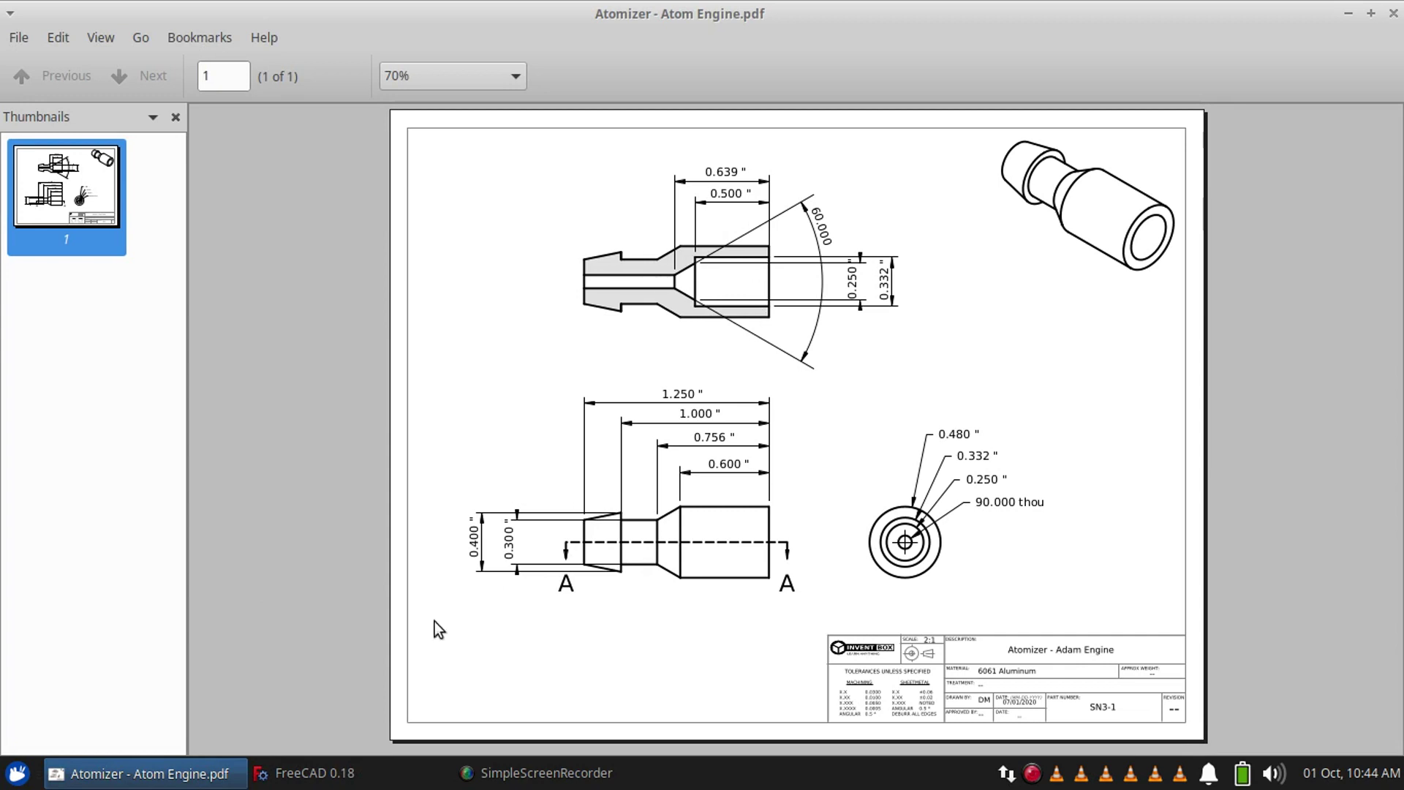
Back in FreeCAD, settle Section A on the lengthwise direction [0.00 0.00 -1.00]
{"action": "left_click", "coordinate": [351, 774]}
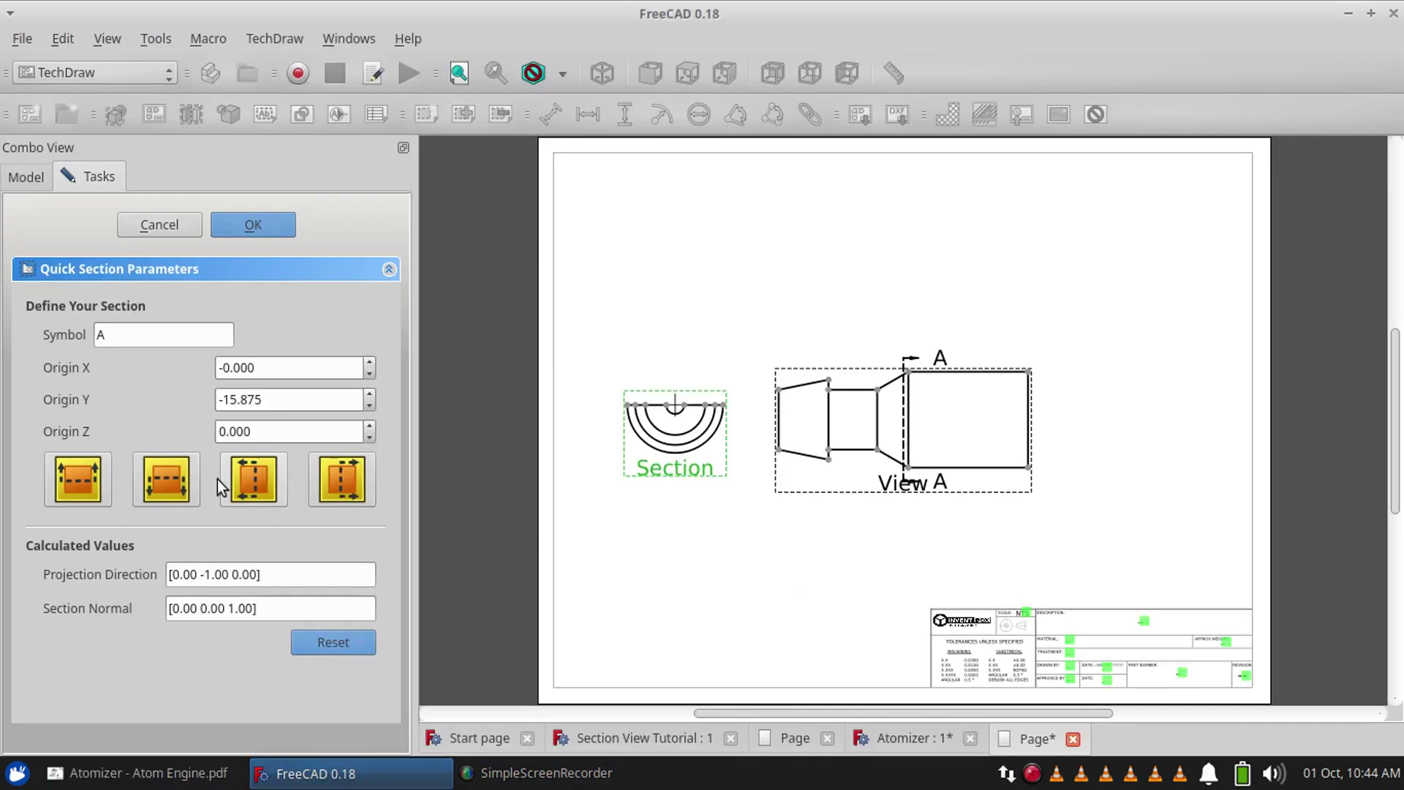
{"action": "left_click", "coordinate": [75, 475]}
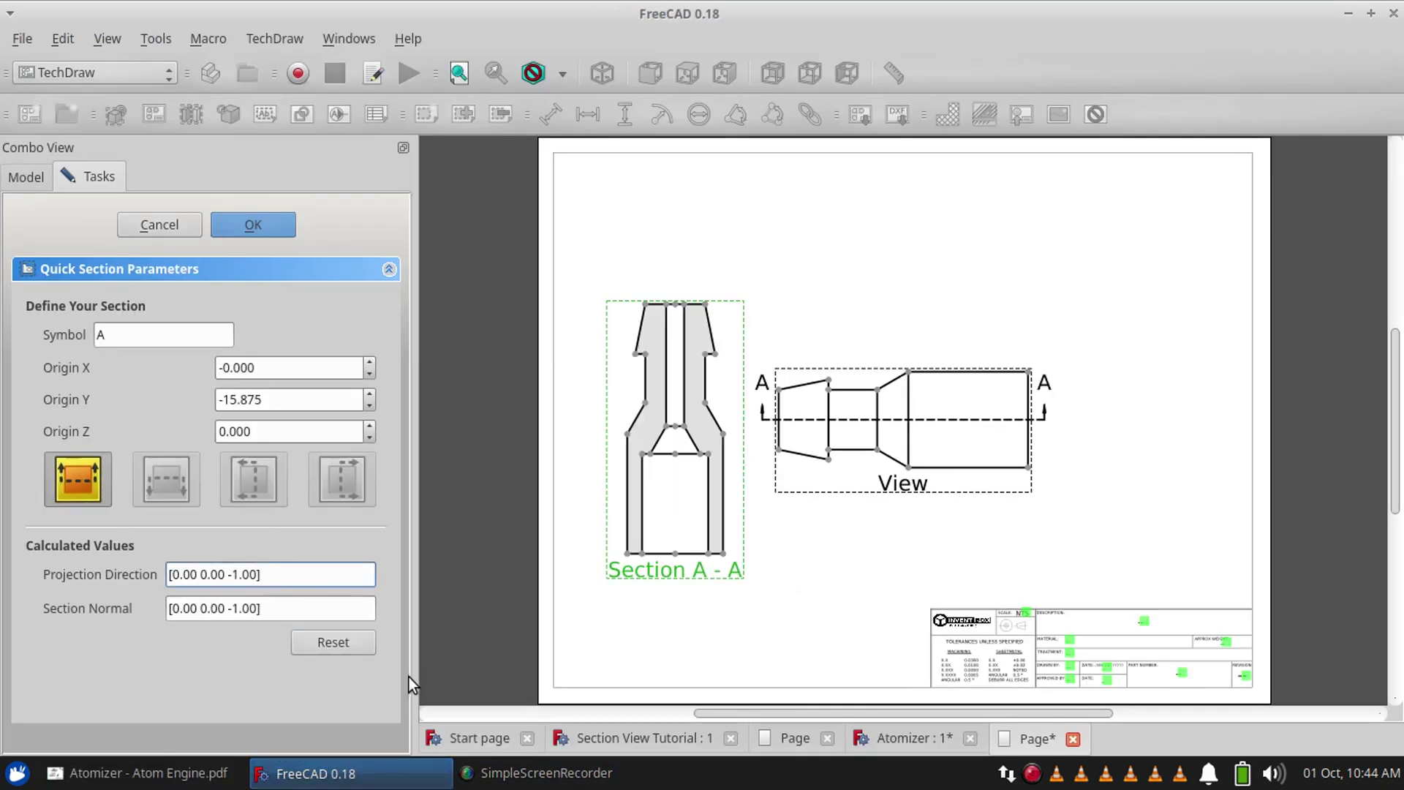
{"action": "left_click", "coordinate": [340, 642]}
{"action": "left_click", "coordinate": [176, 484]}
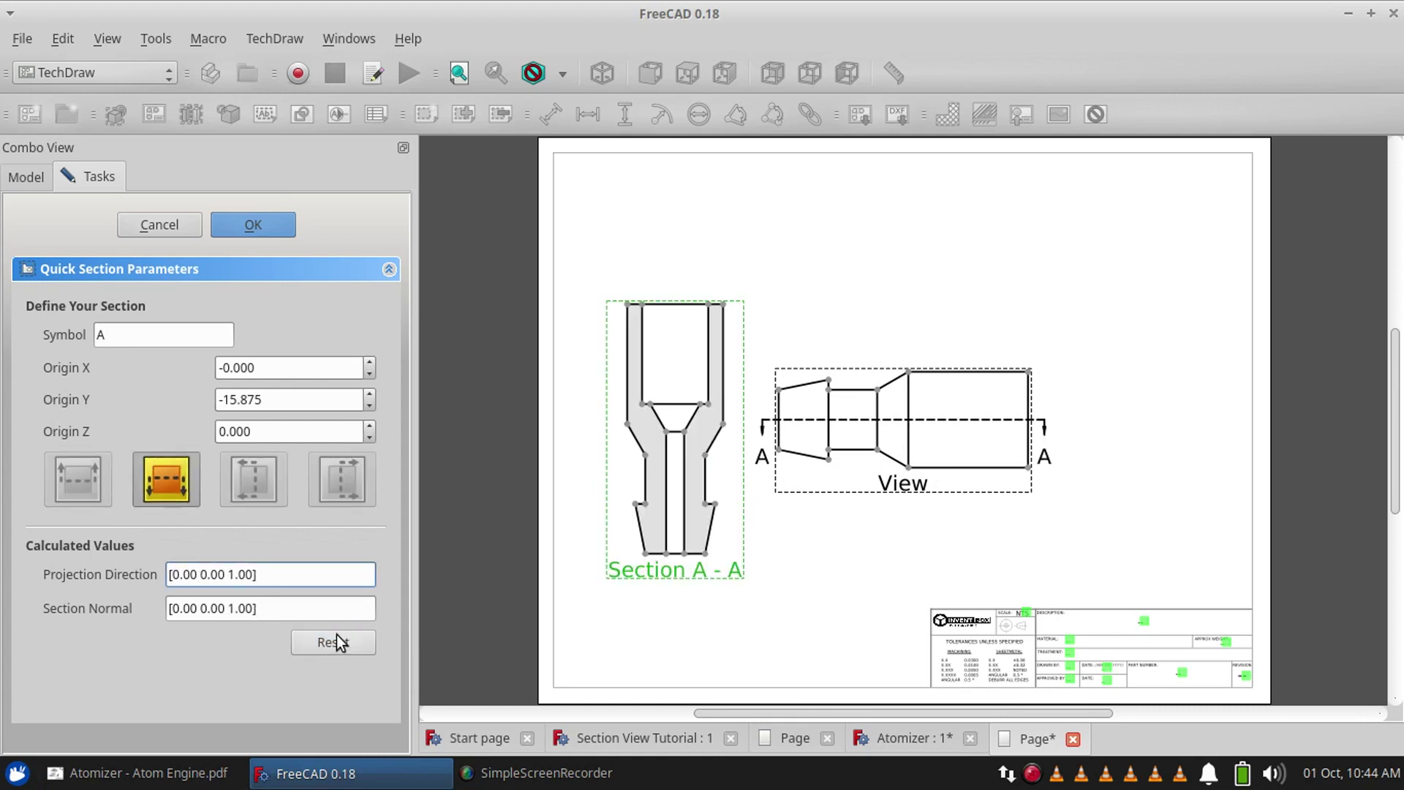
{"action": "left_click", "coordinate": [336, 638]}
{"action": "left_click", "coordinate": [91, 477]}
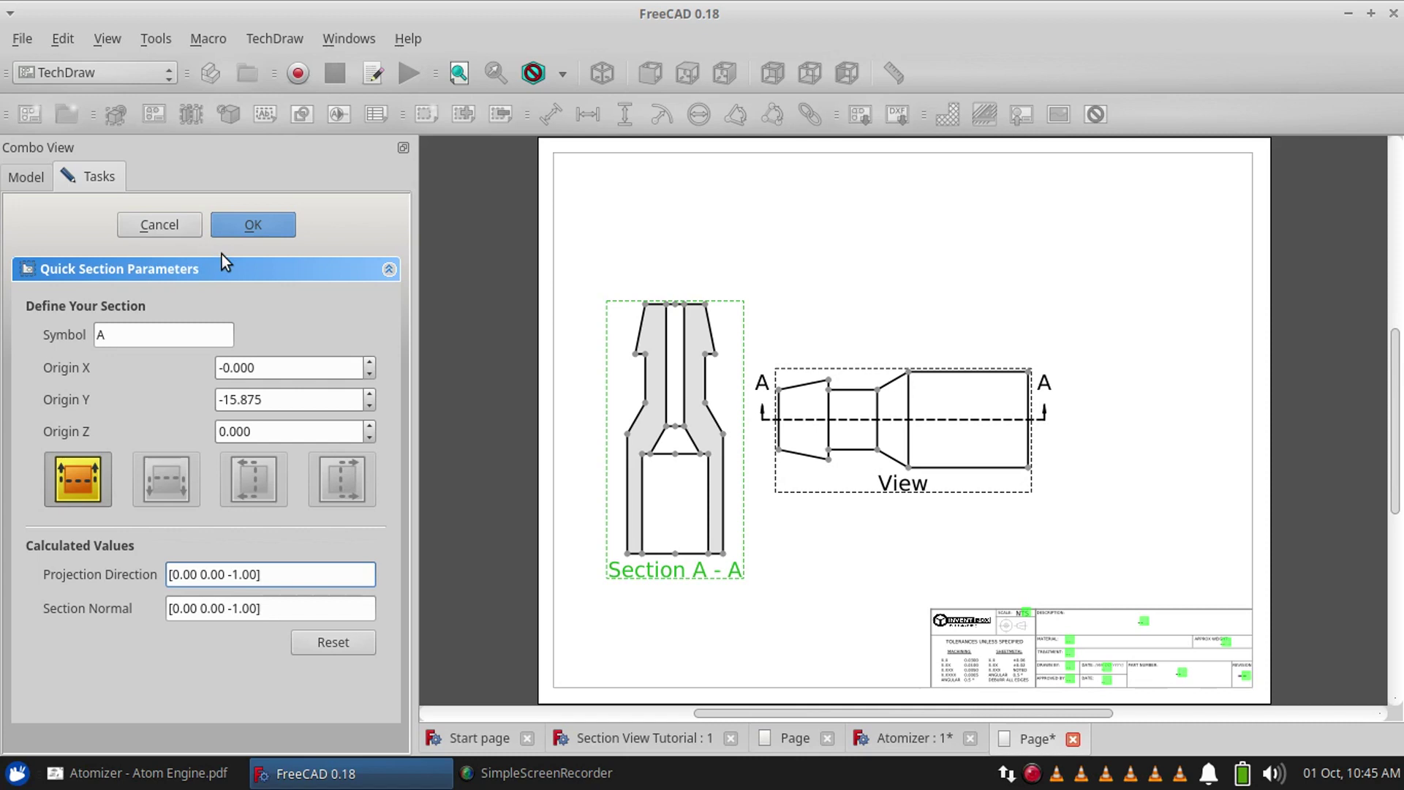
Accept Section A and set its Rotation property to -90 degrees
{"action": "left_click", "coordinate": [262, 233]}
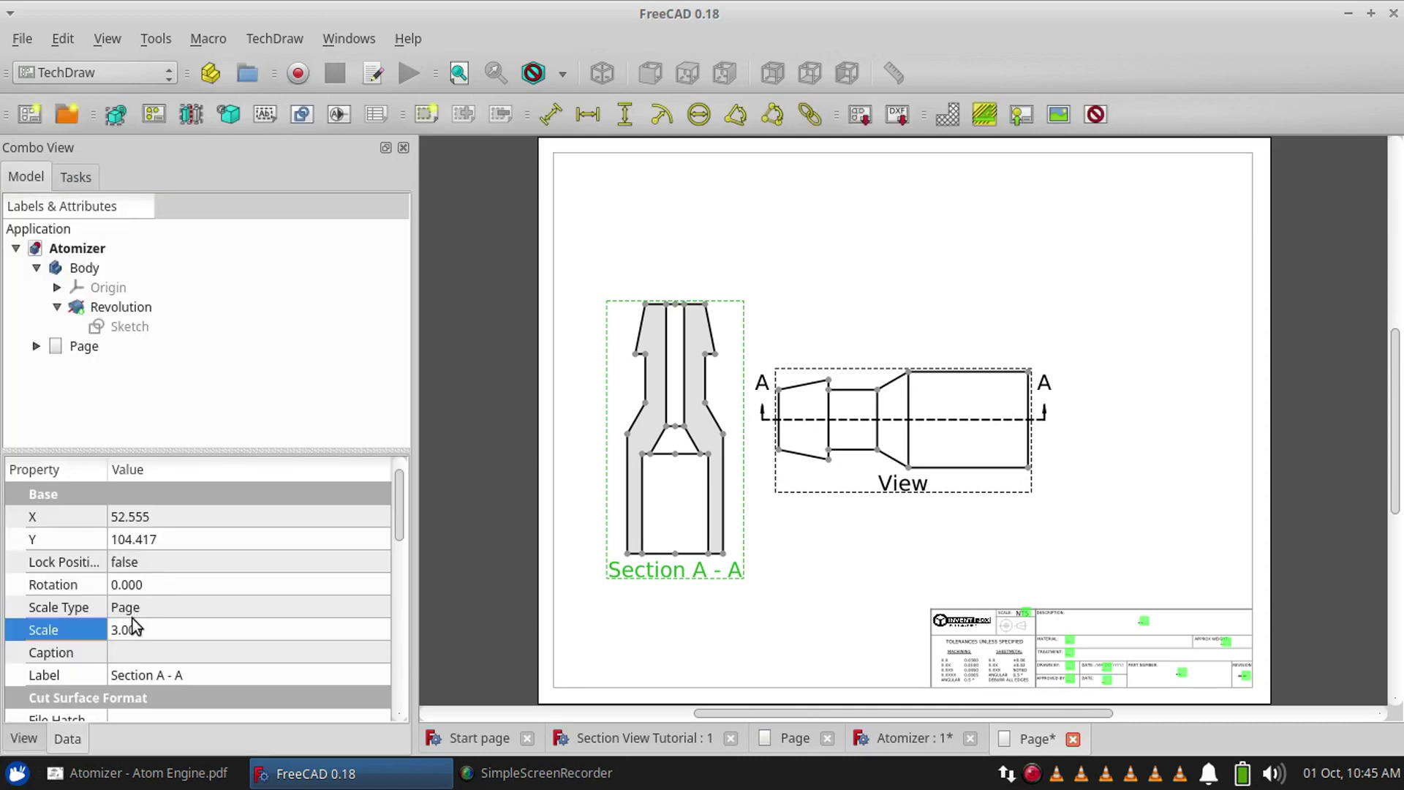
{"action": "left_click", "coordinate": [130, 586]}
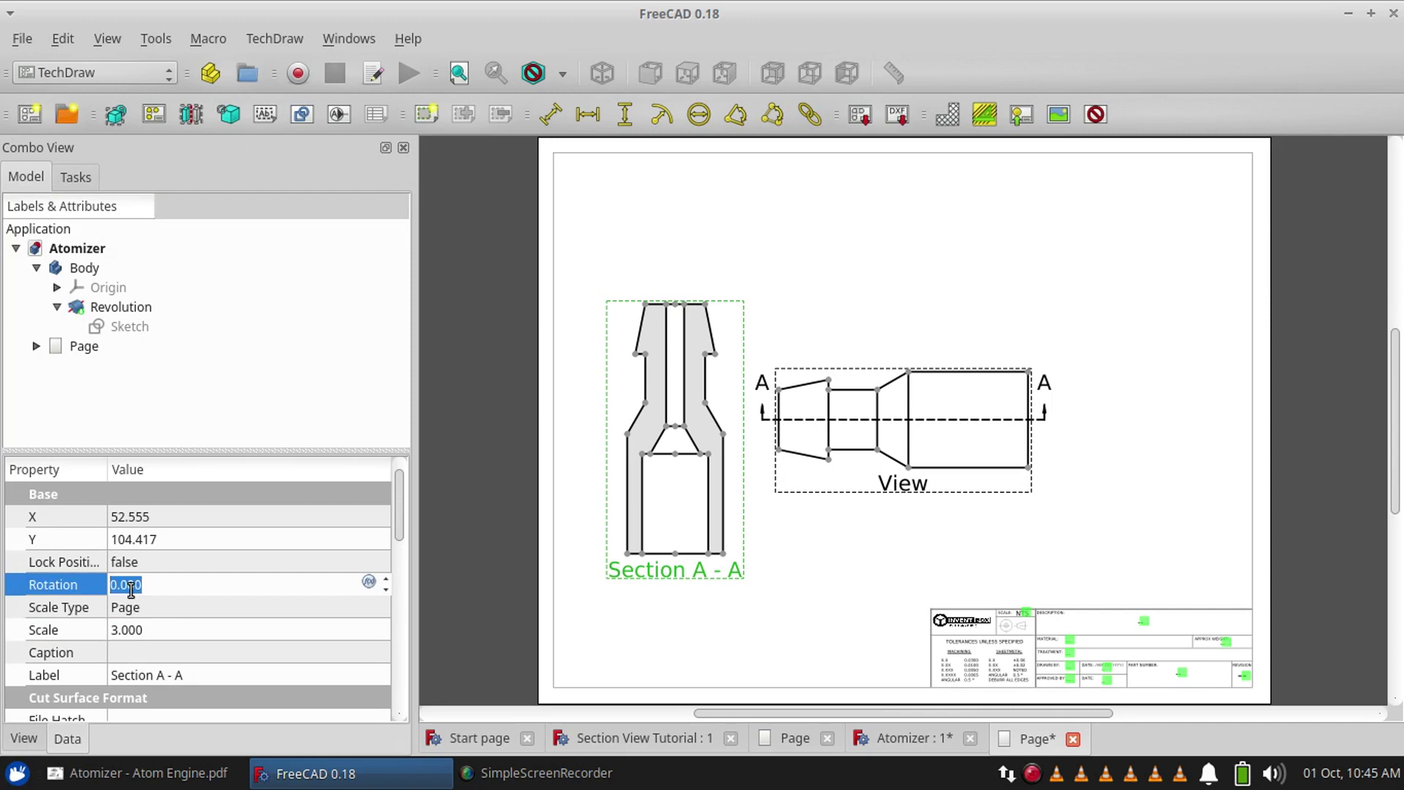
{"action": "type", "text": "90"}
{"action": "key", "text": "Return"}
{"action": "left_click", "coordinate": [134, 584]}
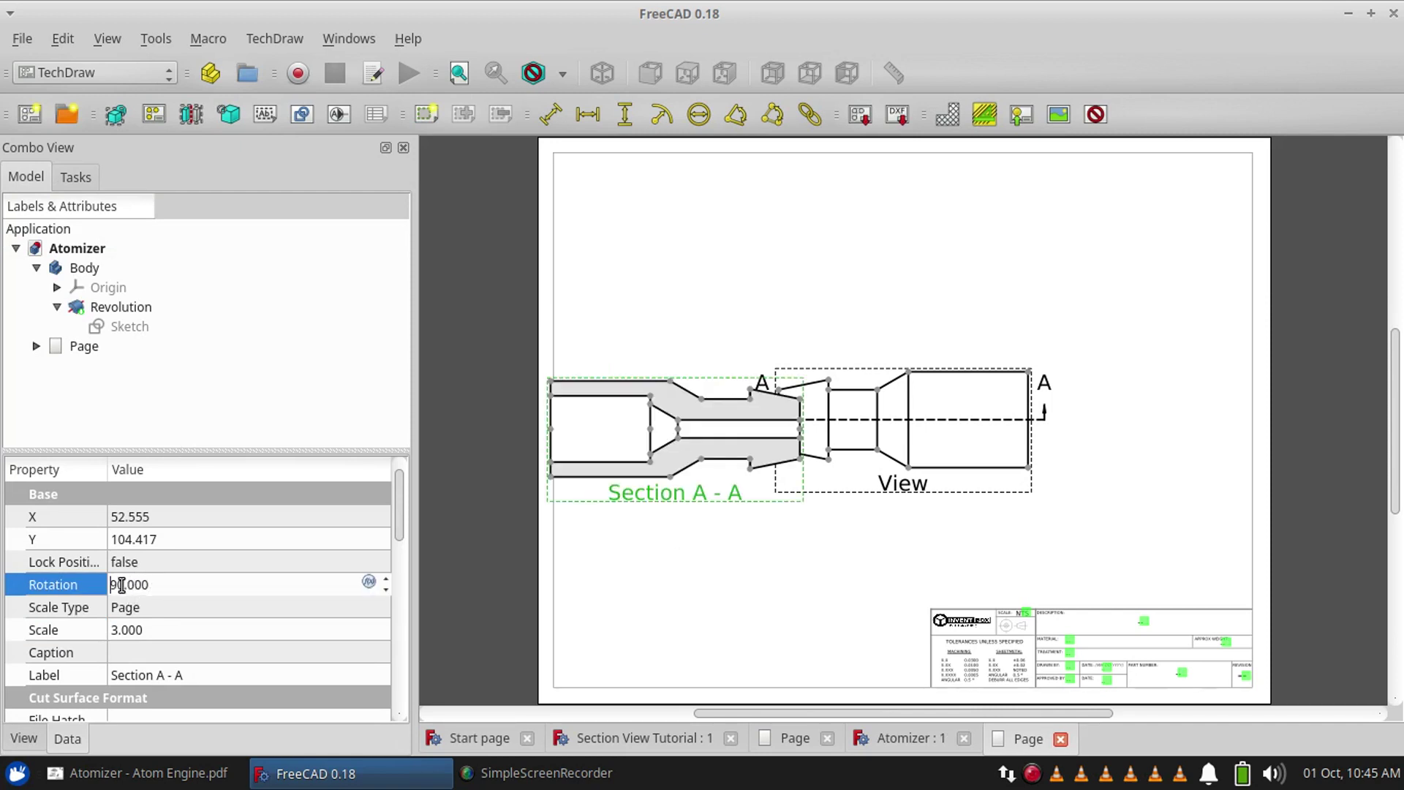
{"action": "key", "text": "Home"}
{"action": "type", "text": "-"}
{"action": "key", "text": "Return"}
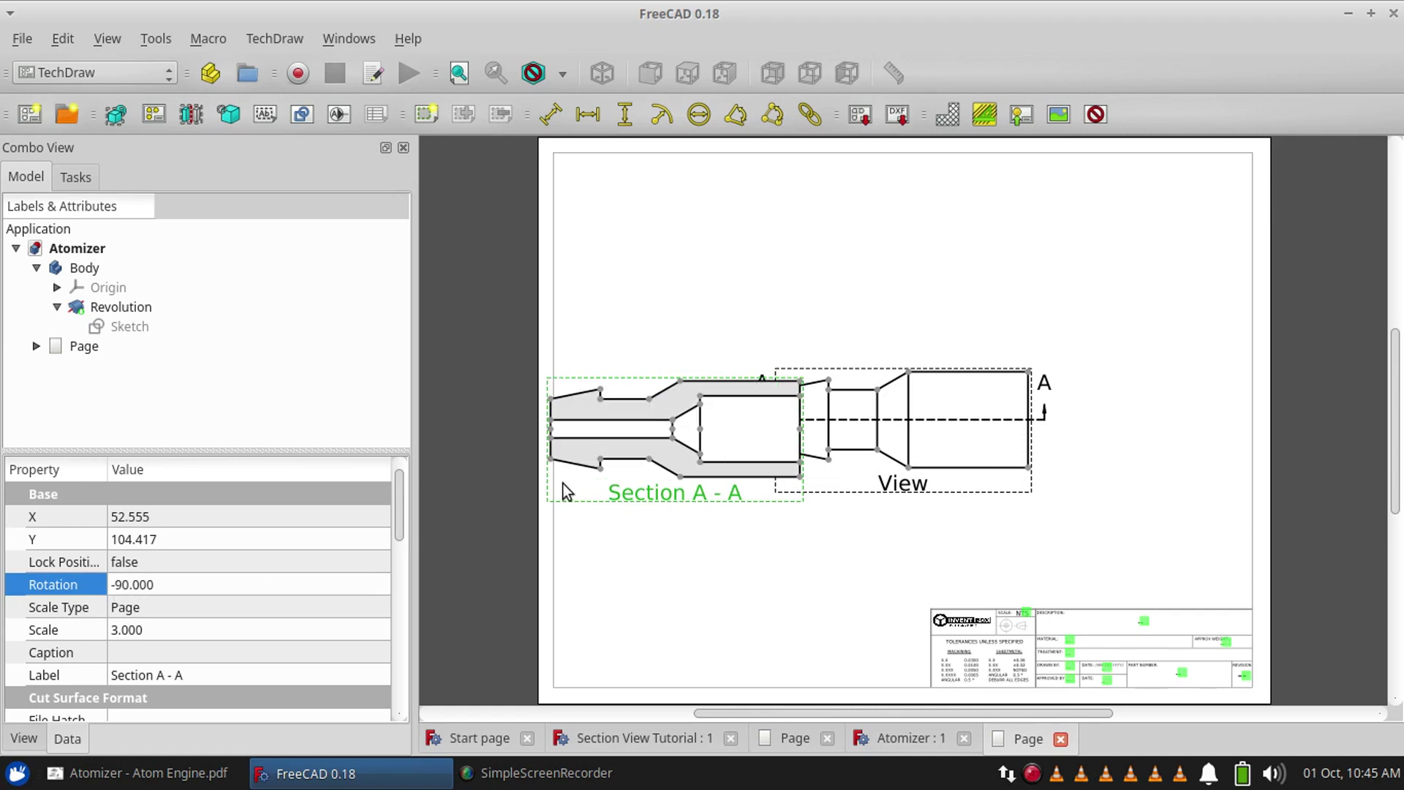
Place Section A - A above the base view, aligned with it
{"action": "left_click_drag", "start_coordinate": [662, 498], "coordinate": [879, 297]}
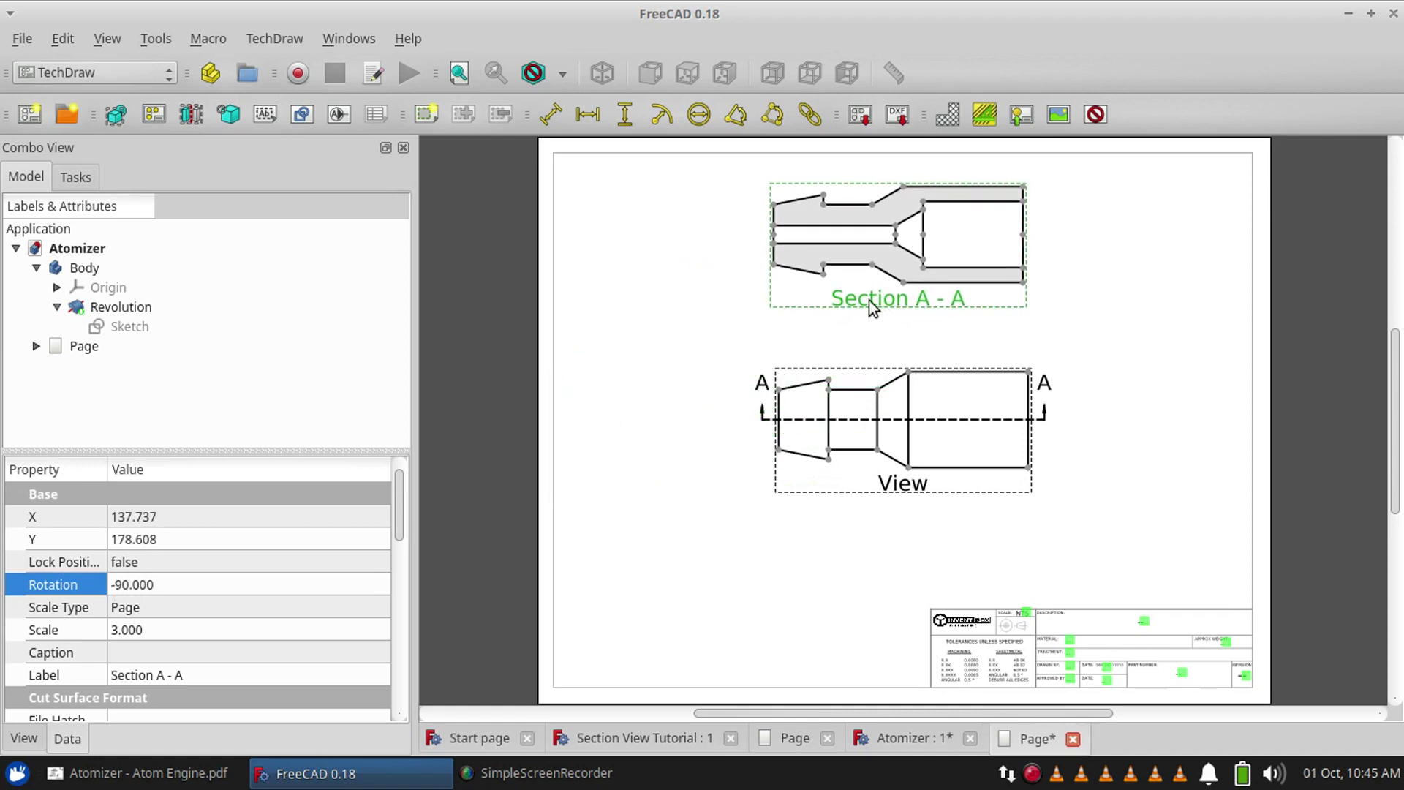
{"action": "left_click", "coordinate": [662, 231]}
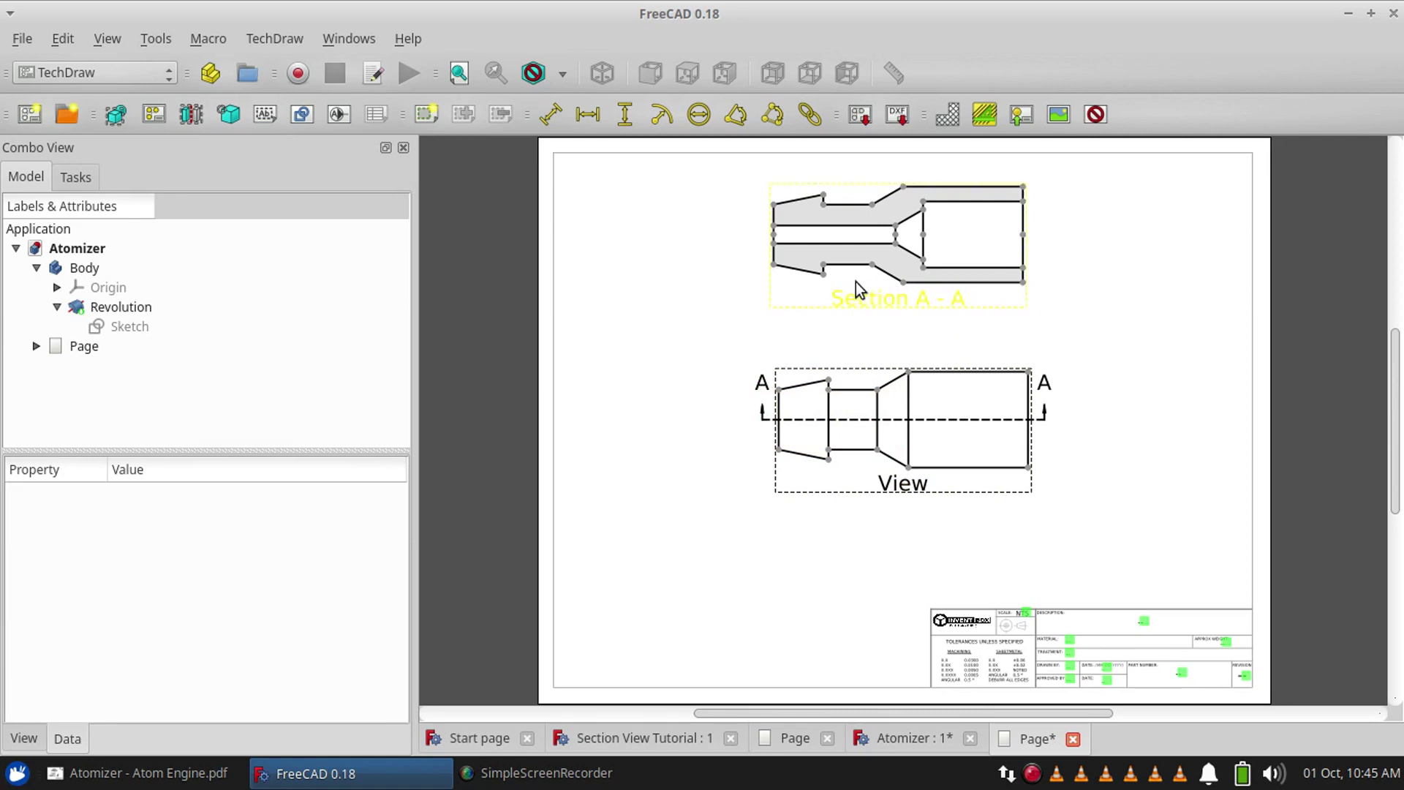
{"action": "left_click_drag", "start_coordinate": [856, 283], "coordinate": [860, 287]}
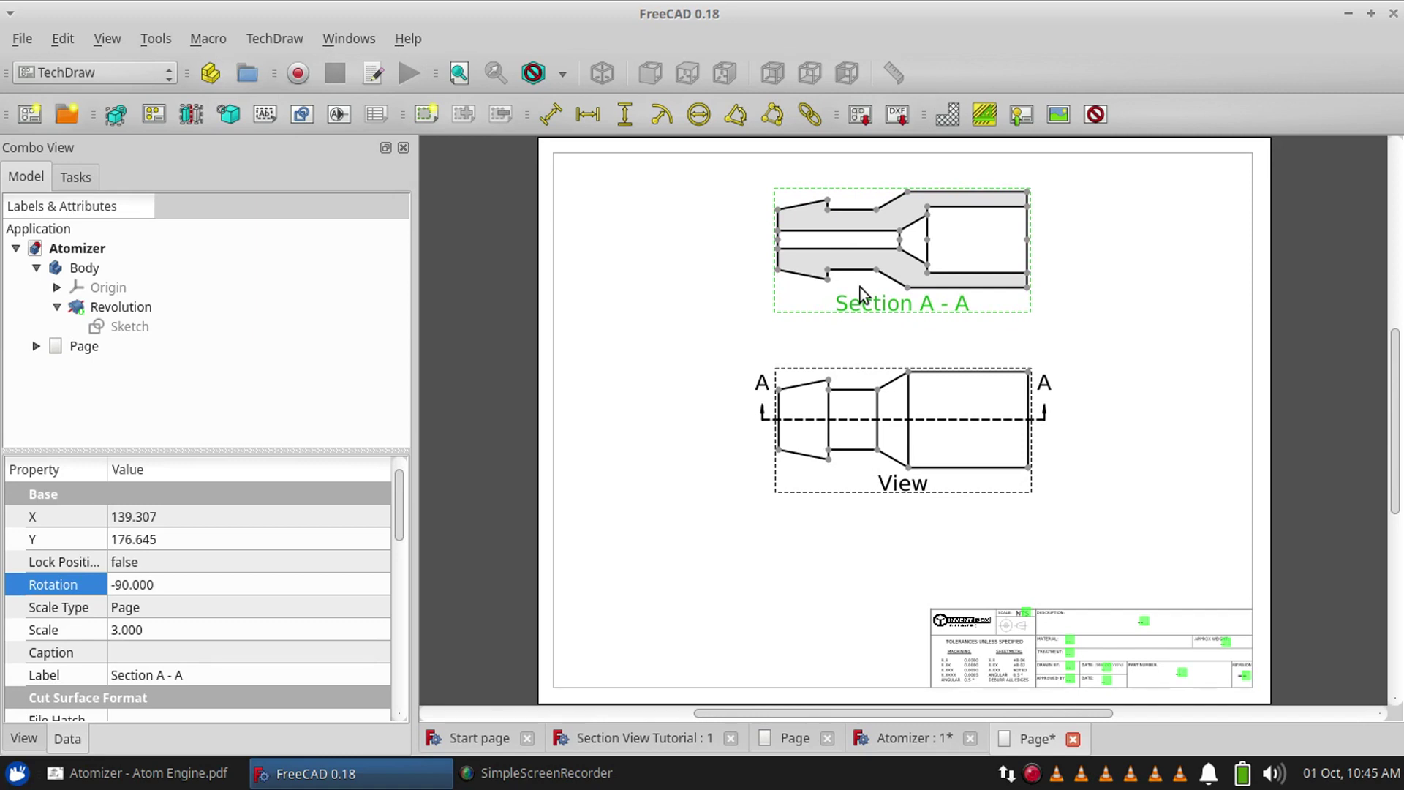
{"action": "left_click", "coordinate": [711, 330]}
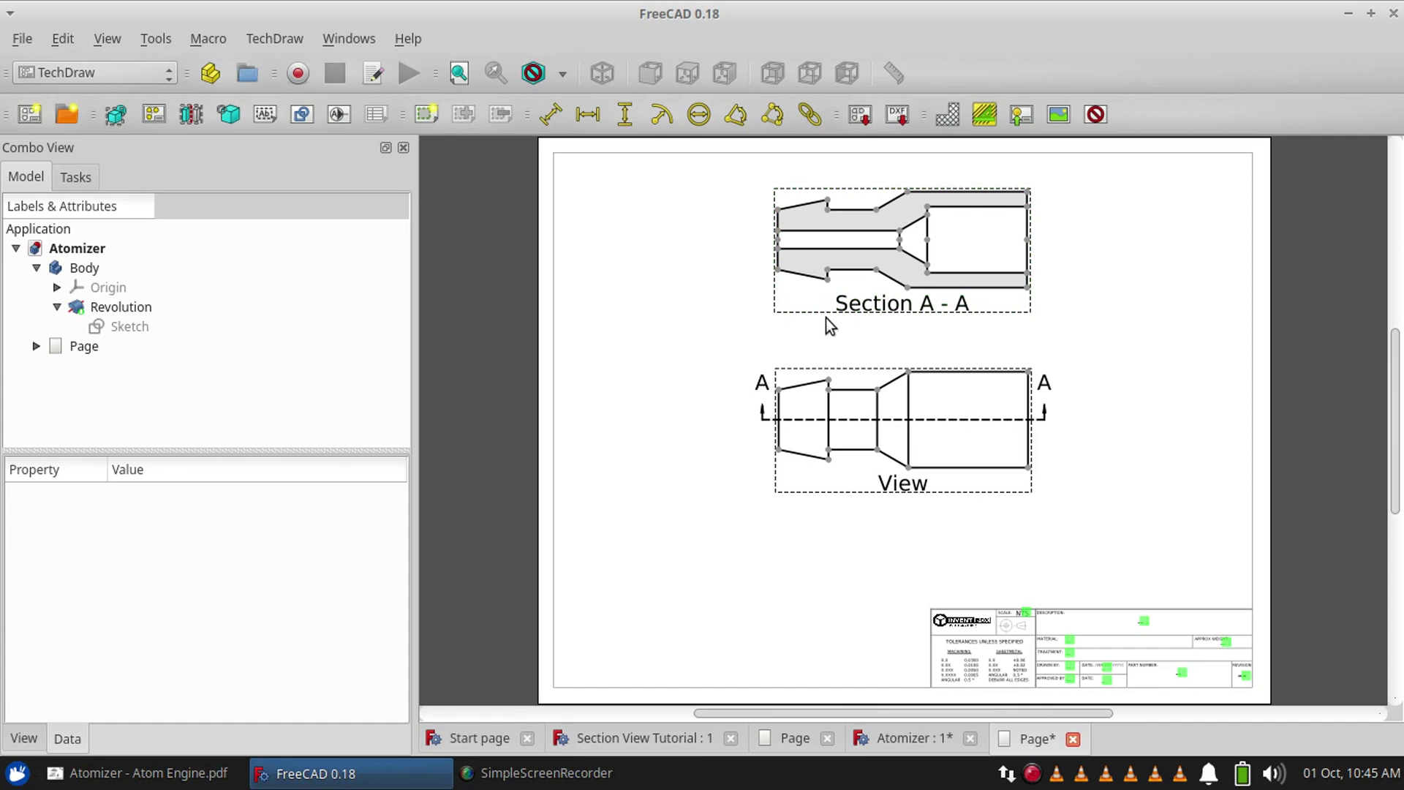
{"action": "left_click", "coordinate": [867, 481]}
{"action": "left_click", "coordinate": [191, 114]}
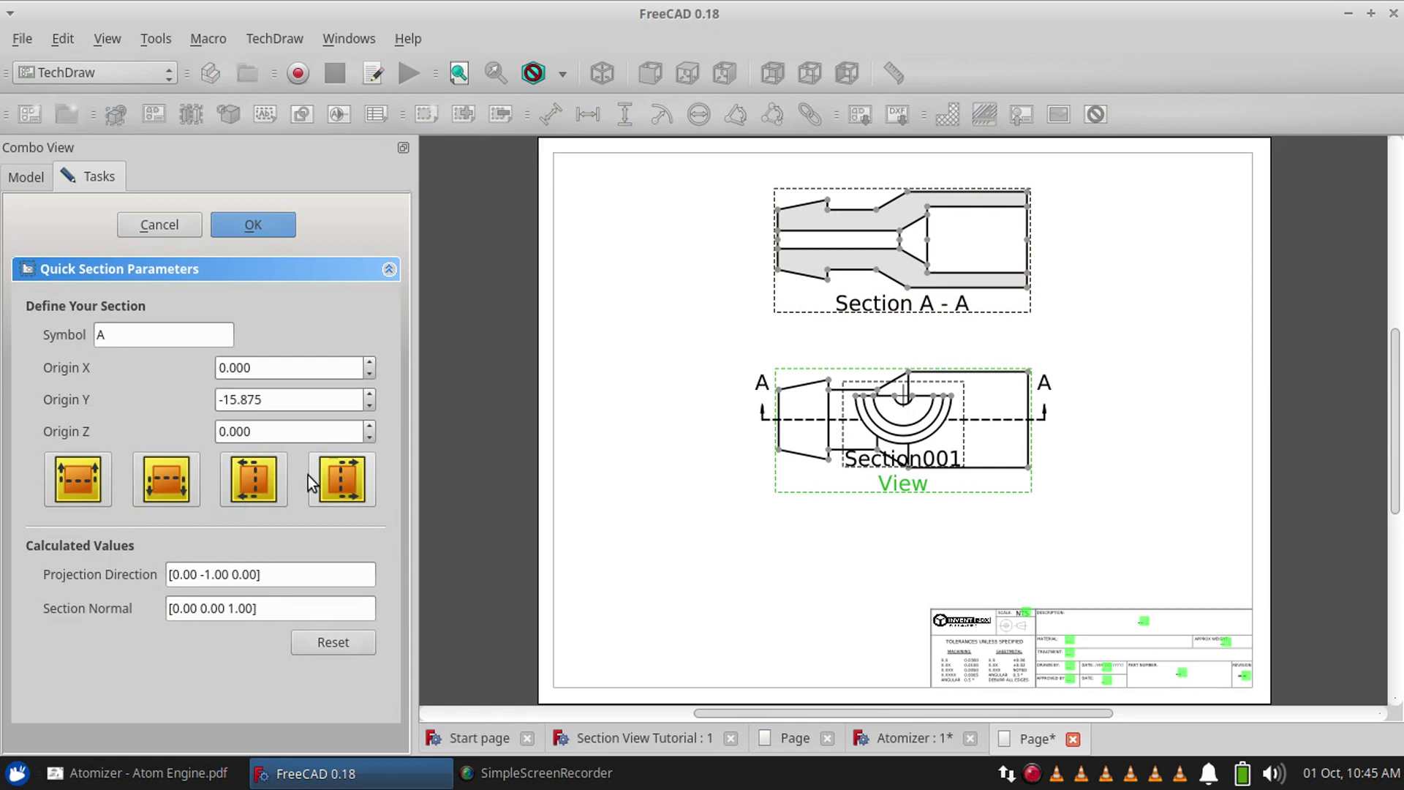
{"action": "left_click", "coordinate": [253, 477]}
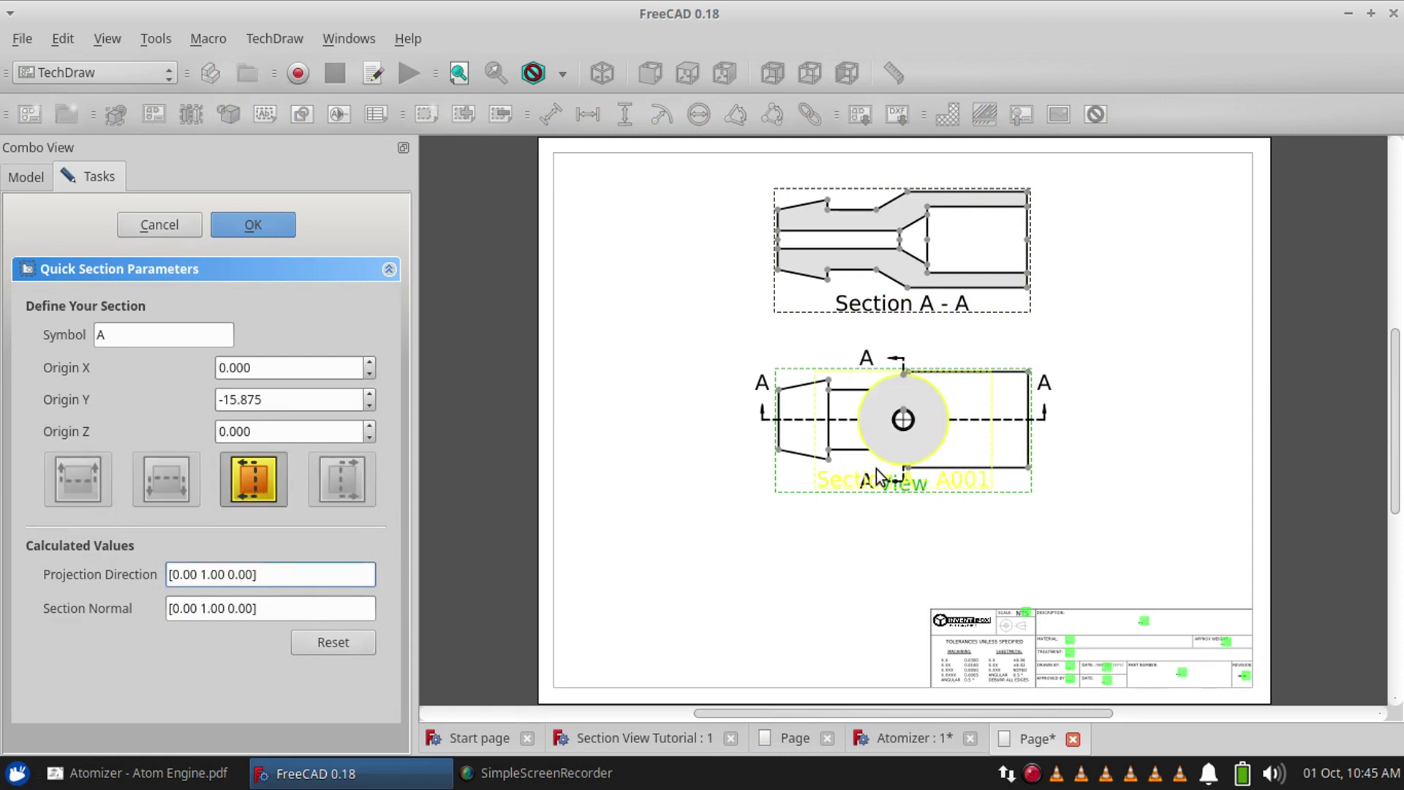
{"action": "left_click_drag", "start_coordinate": [876, 468], "coordinate": [613, 481]}
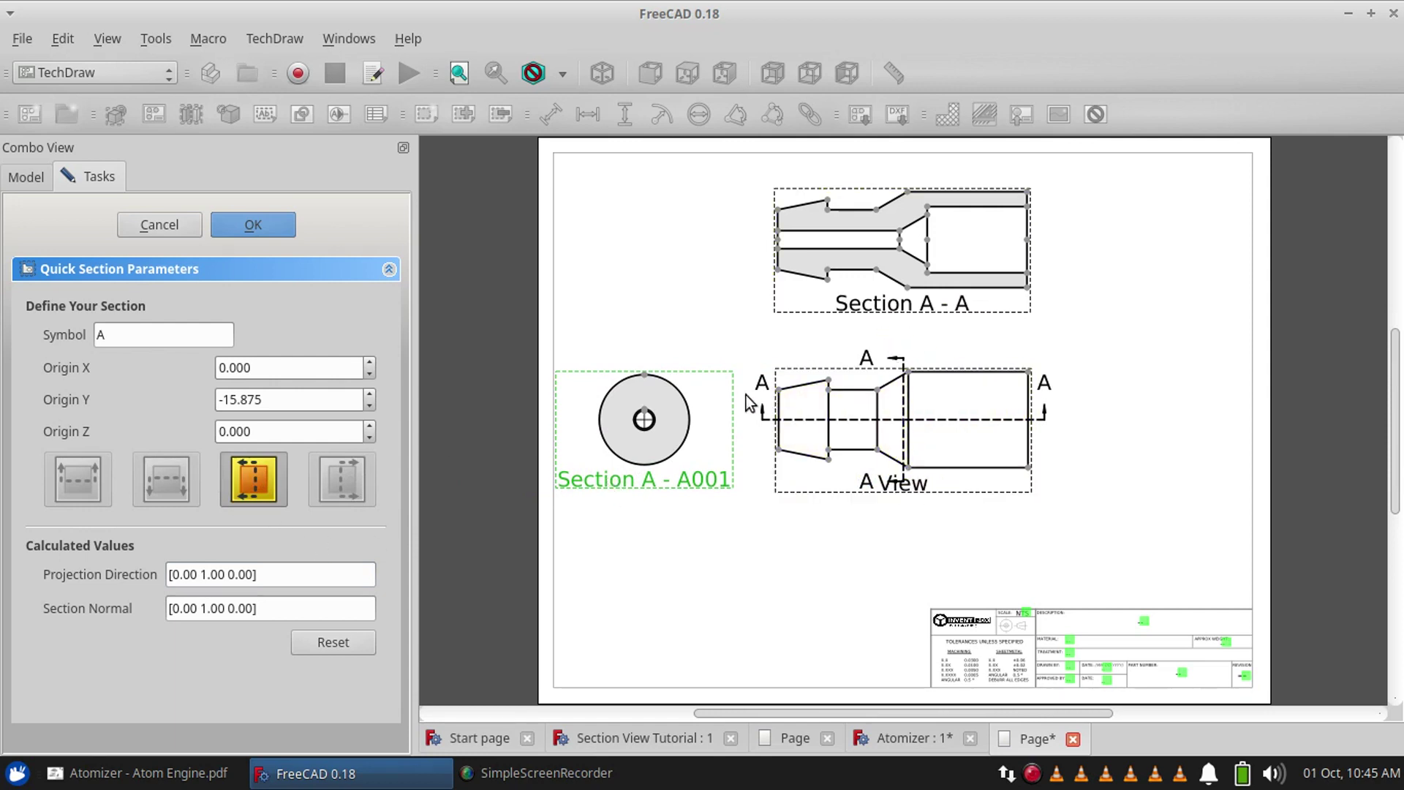
{"action": "left_click", "coordinate": [249, 226]}
{"action": "left_click", "coordinate": [745, 554]}
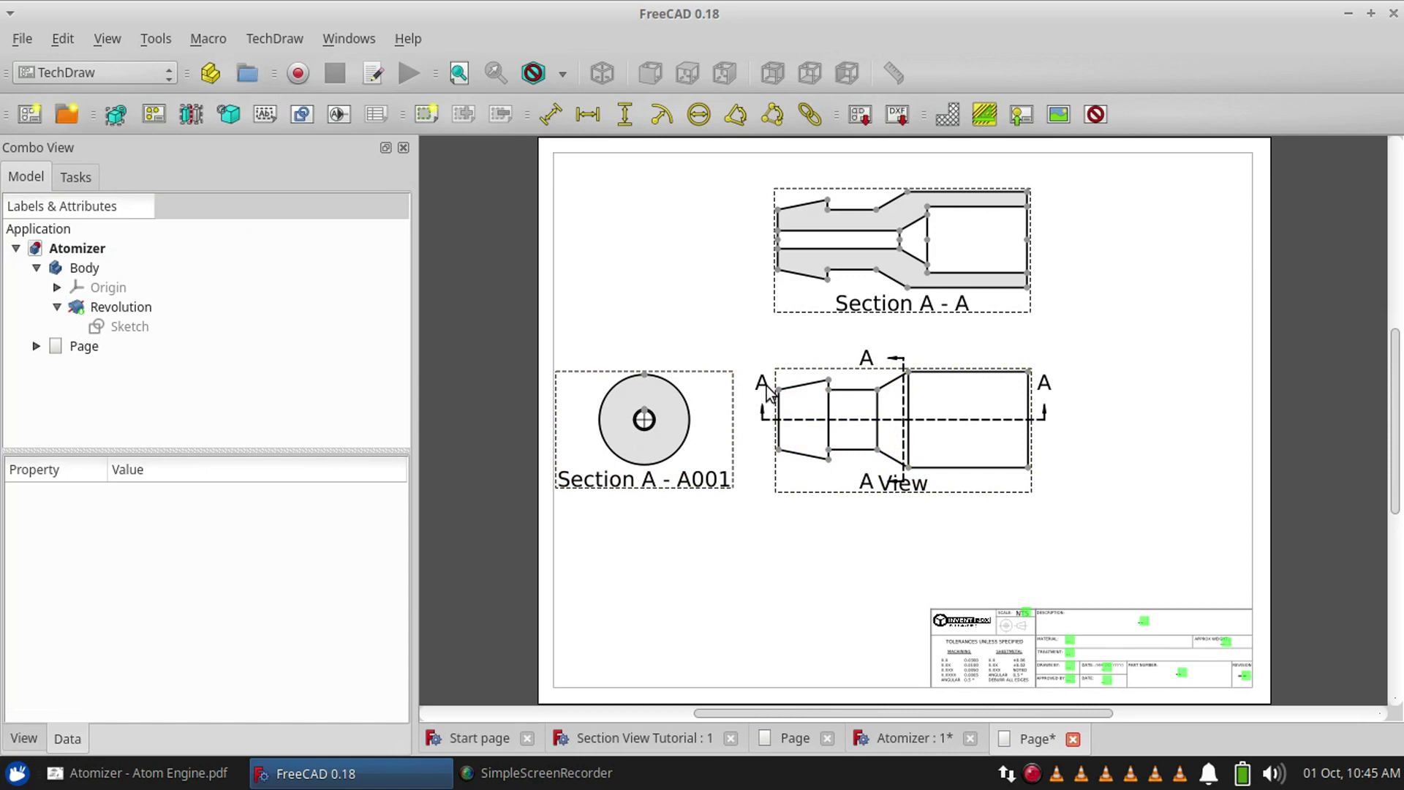
{"action": "left_click", "coordinate": [647, 480]}
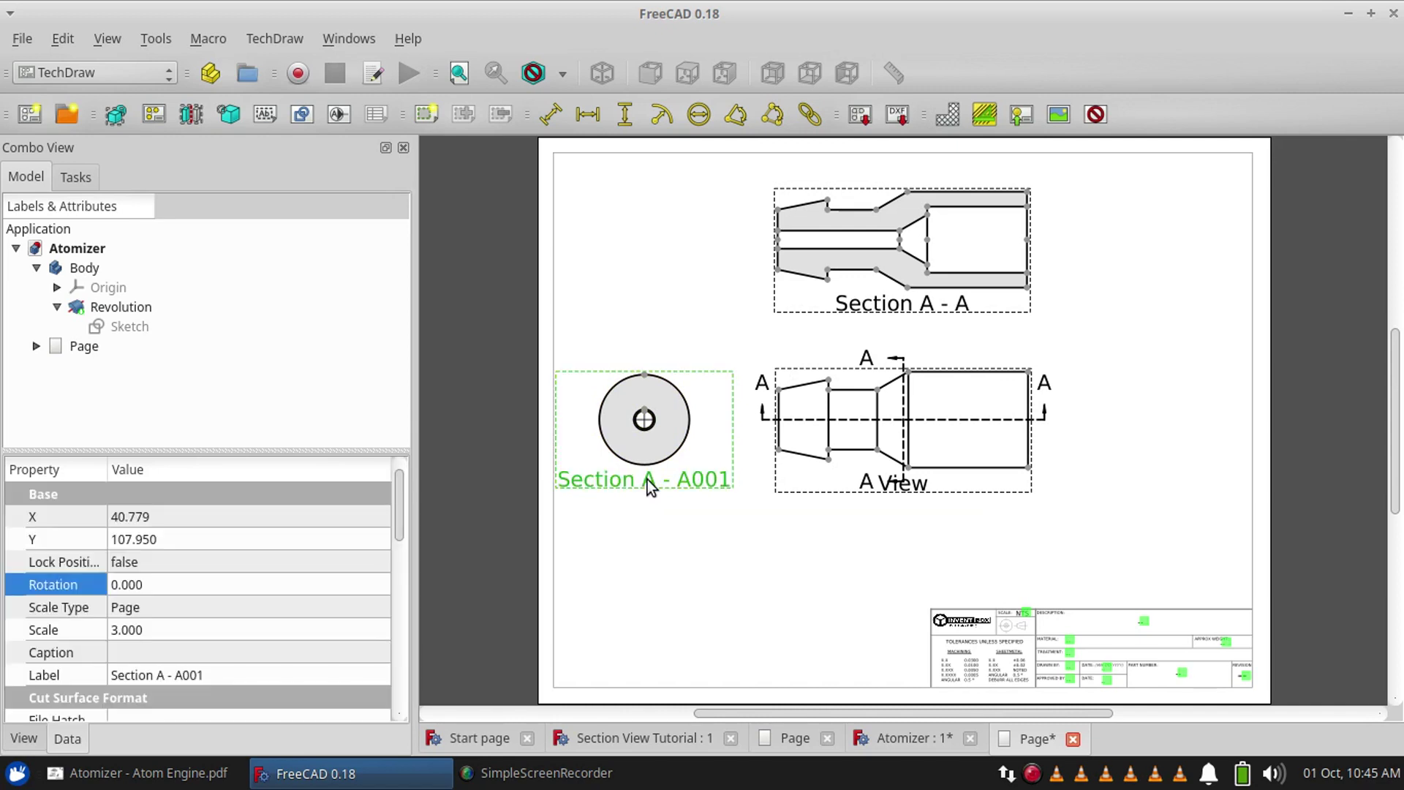
{"action": "key", "text": "Delete"}
{"action": "key", "text": "Return"}
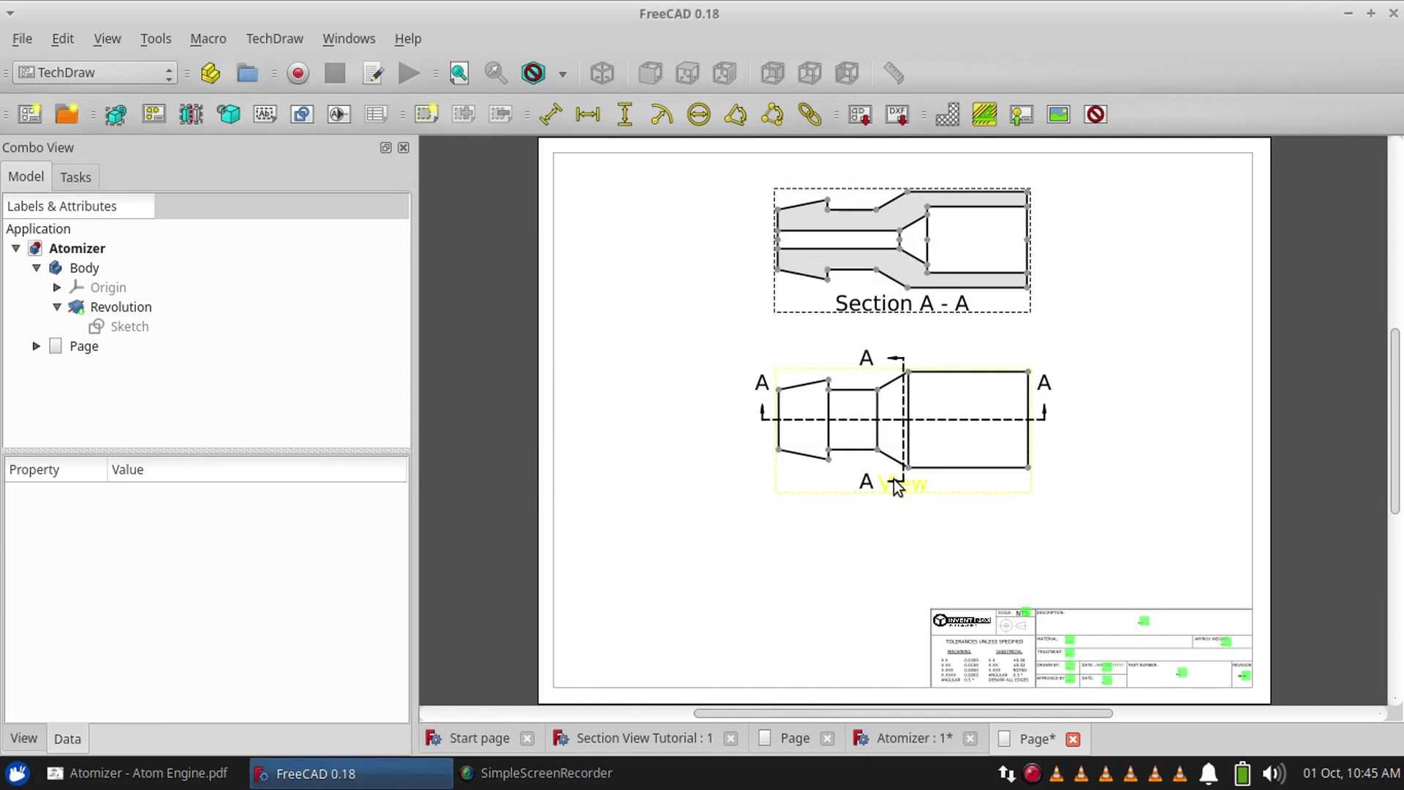
Create a section of the base view with symbol B, using the third direction button
{"action": "left_click", "coordinate": [857, 492]}
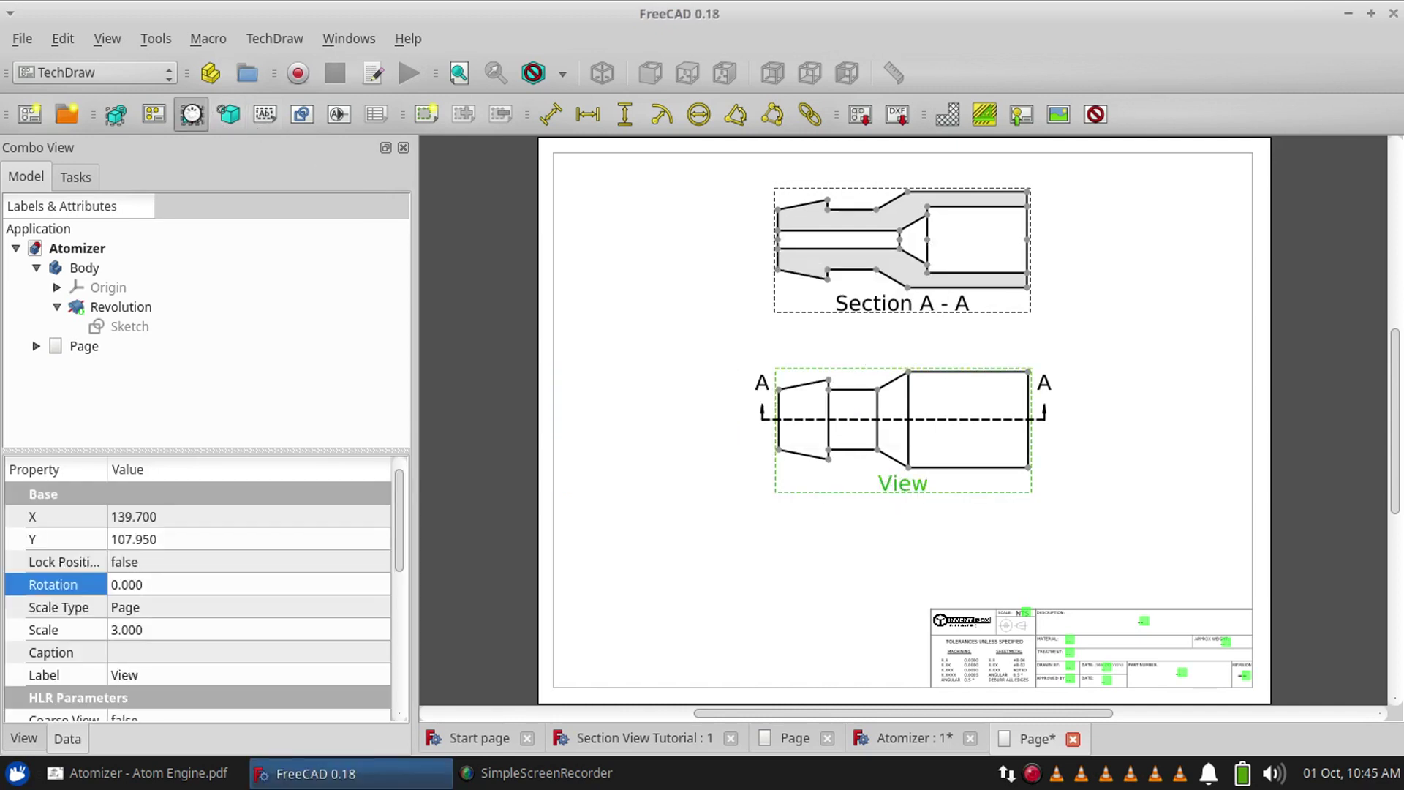
{"action": "left_click", "coordinate": [191, 114]}
{"action": "double_click", "coordinate": [135, 326]}
{"action": "type", "text": "B"}
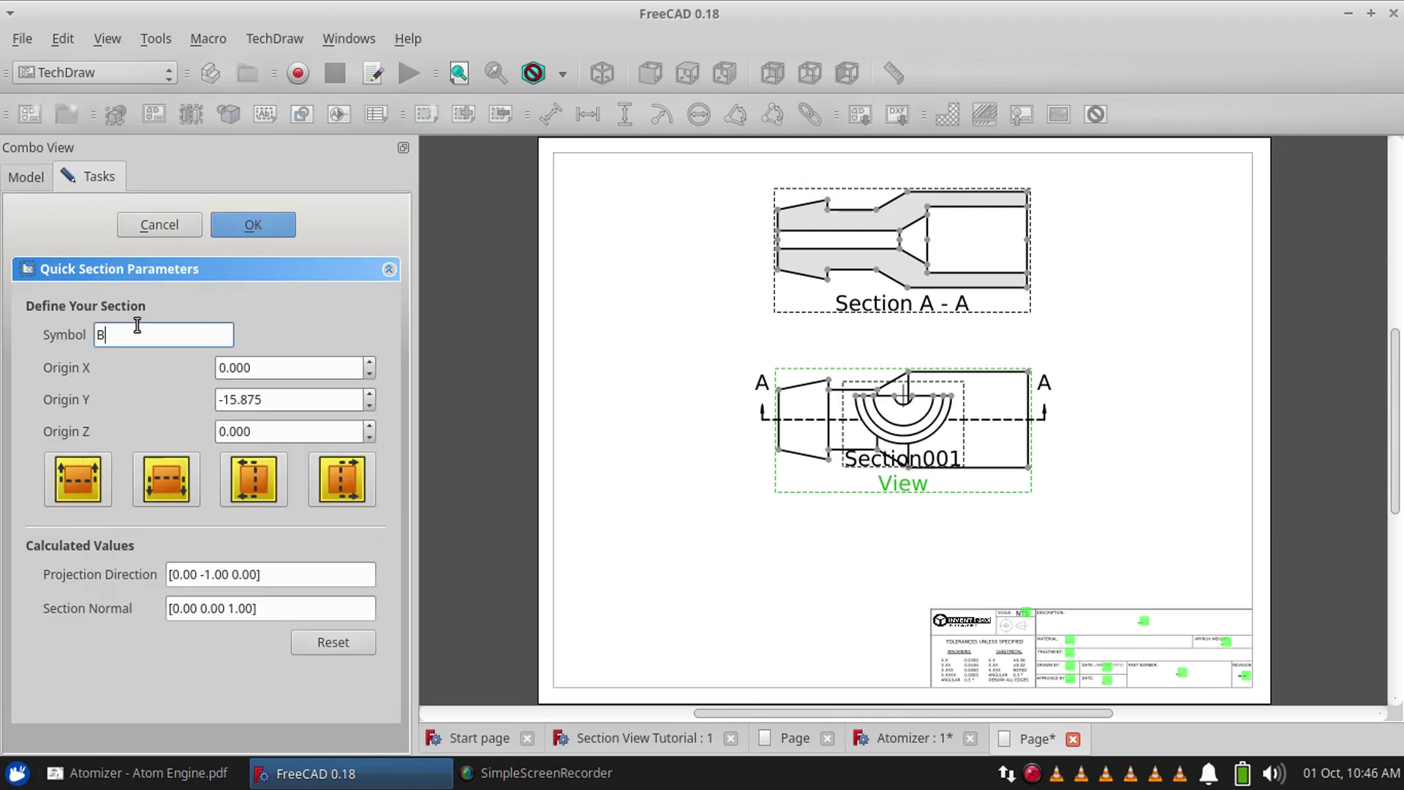
{"action": "left_click", "coordinate": [248, 231]}
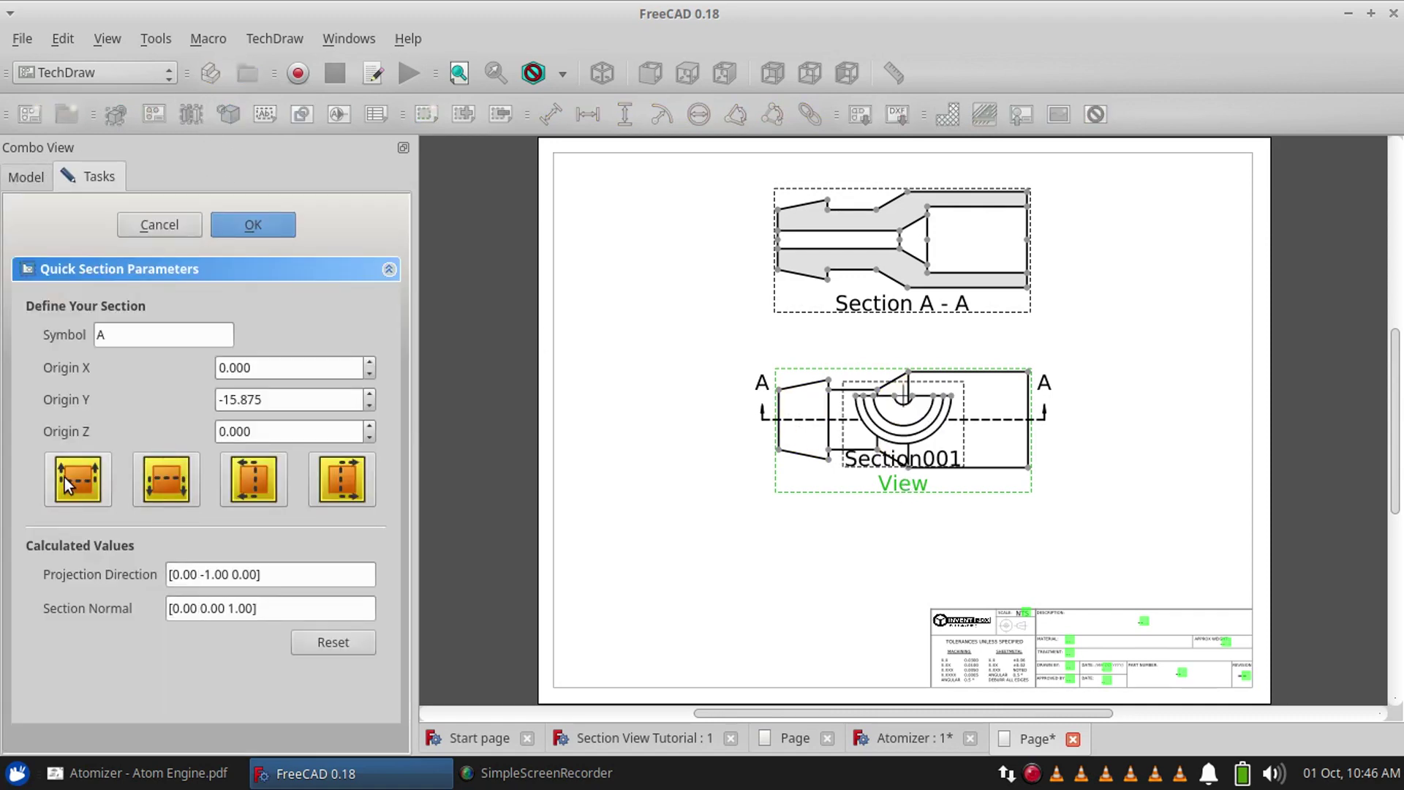
{"action": "left_click", "coordinate": [254, 479]}
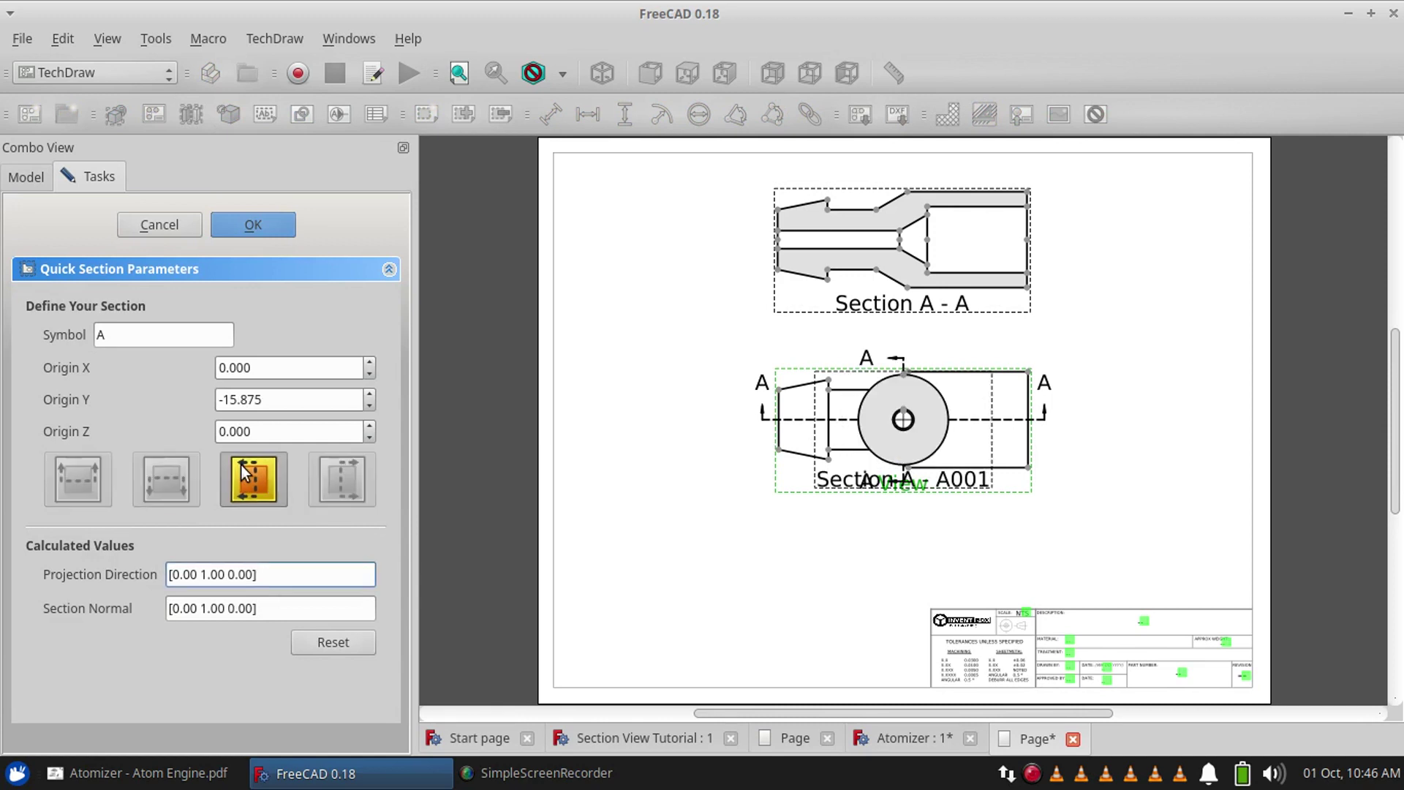
{"action": "left_click_drag", "start_coordinate": [223, 331], "coordinate": [66, 327]}
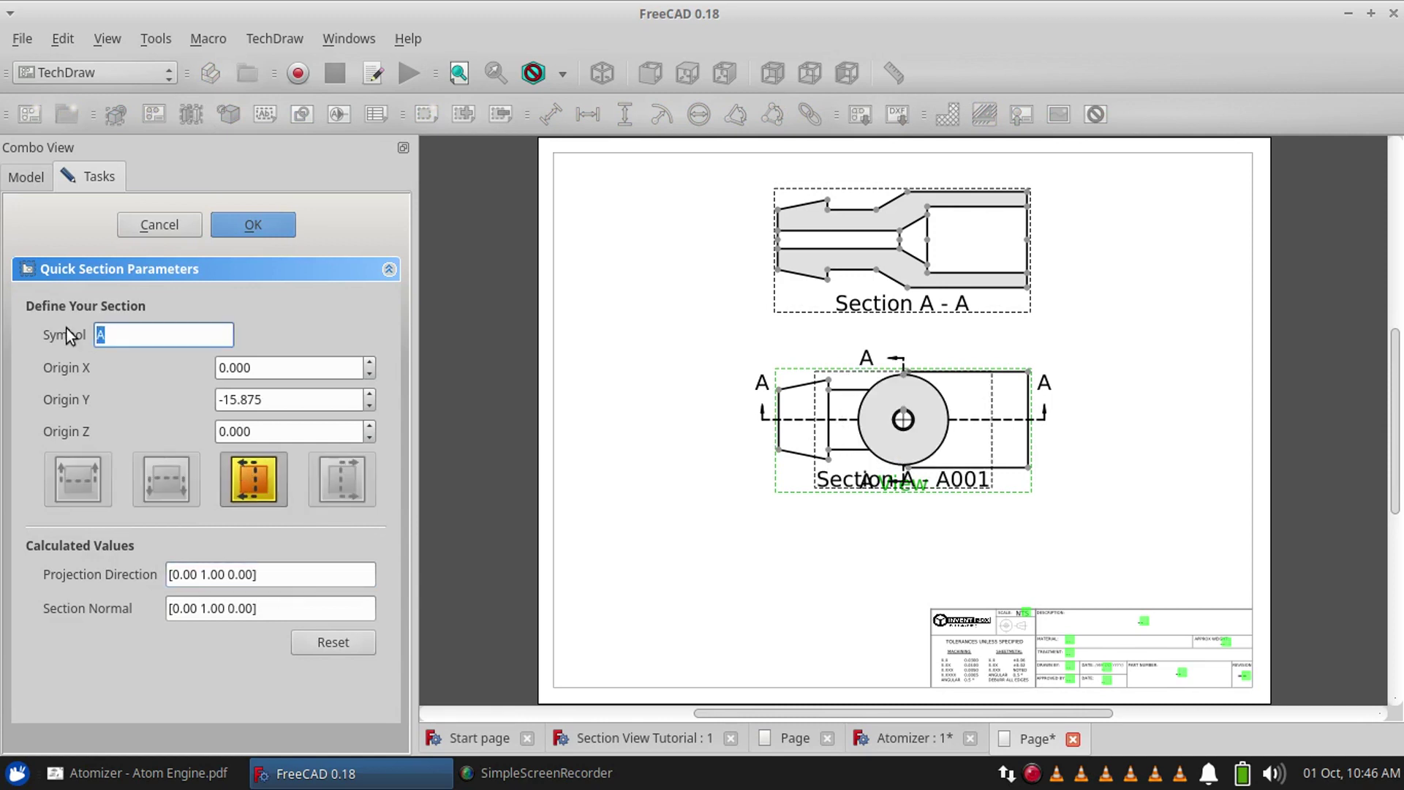
{"action": "type", "text": "B"}
{"action": "left_click", "coordinate": [253, 225]}
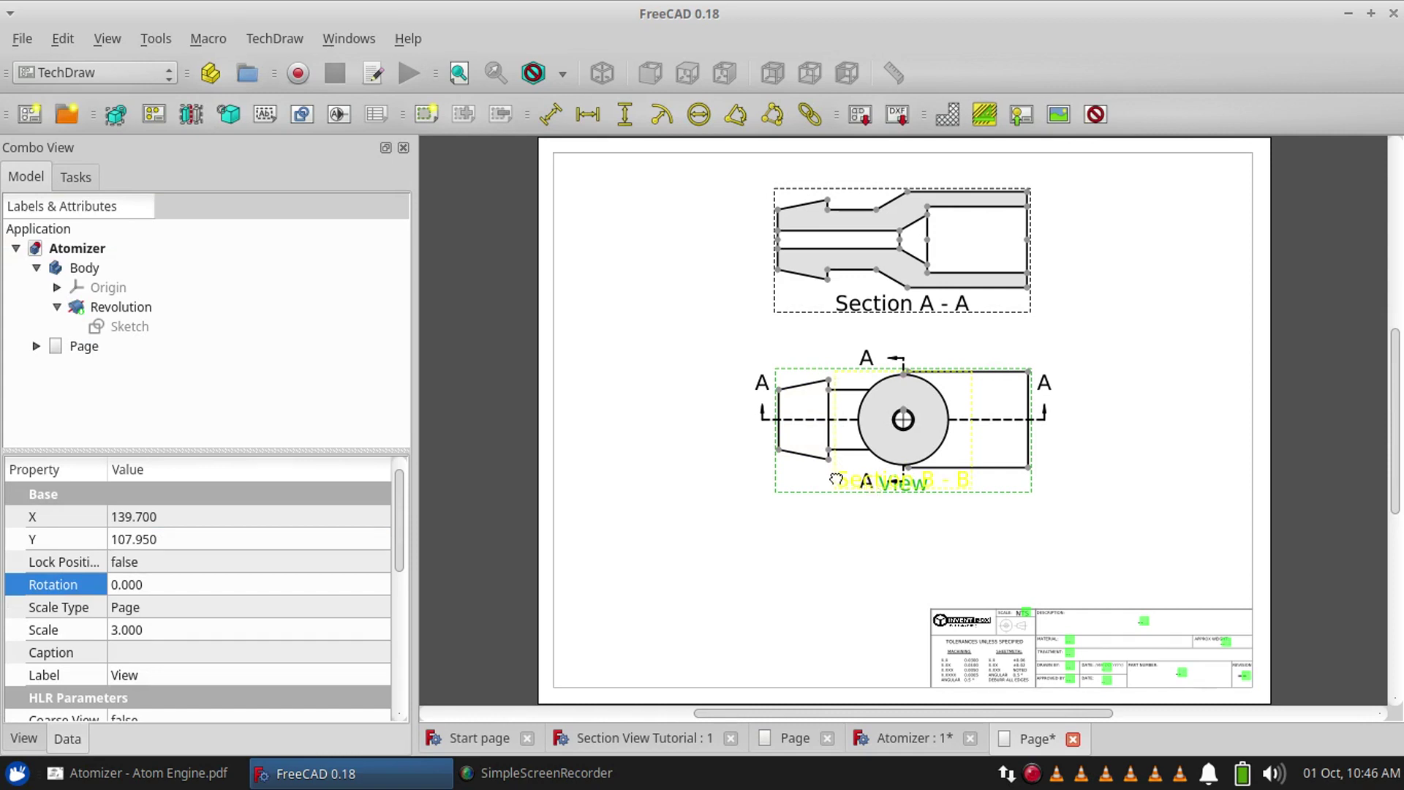
Move the Section B-B view to the left of the base view
{"action": "left_click_drag", "start_coordinate": [836, 479], "coordinate": [604, 489]}
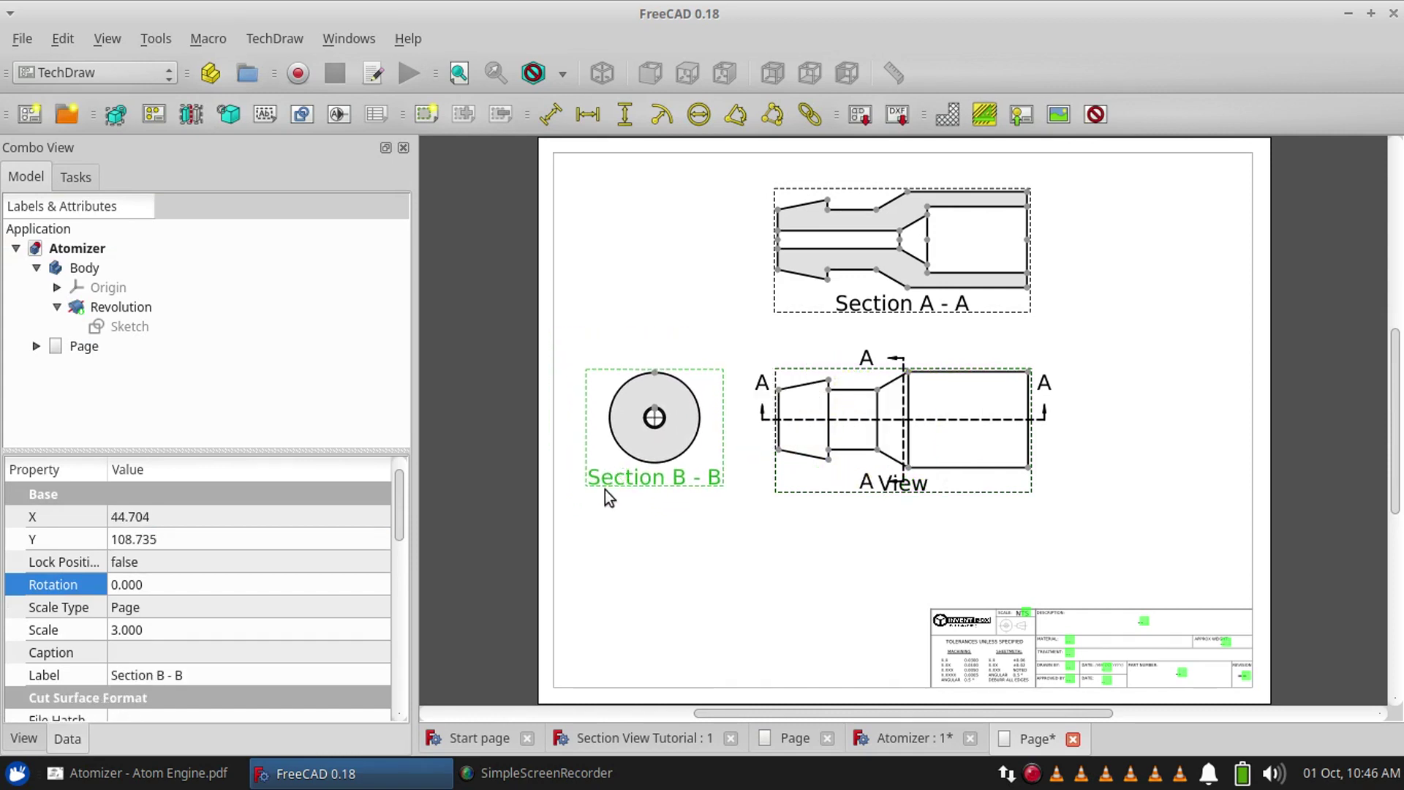
{"action": "scroll", "coordinate": [172, 641], "scroll_direction": "down", "scroll_amount": 5}
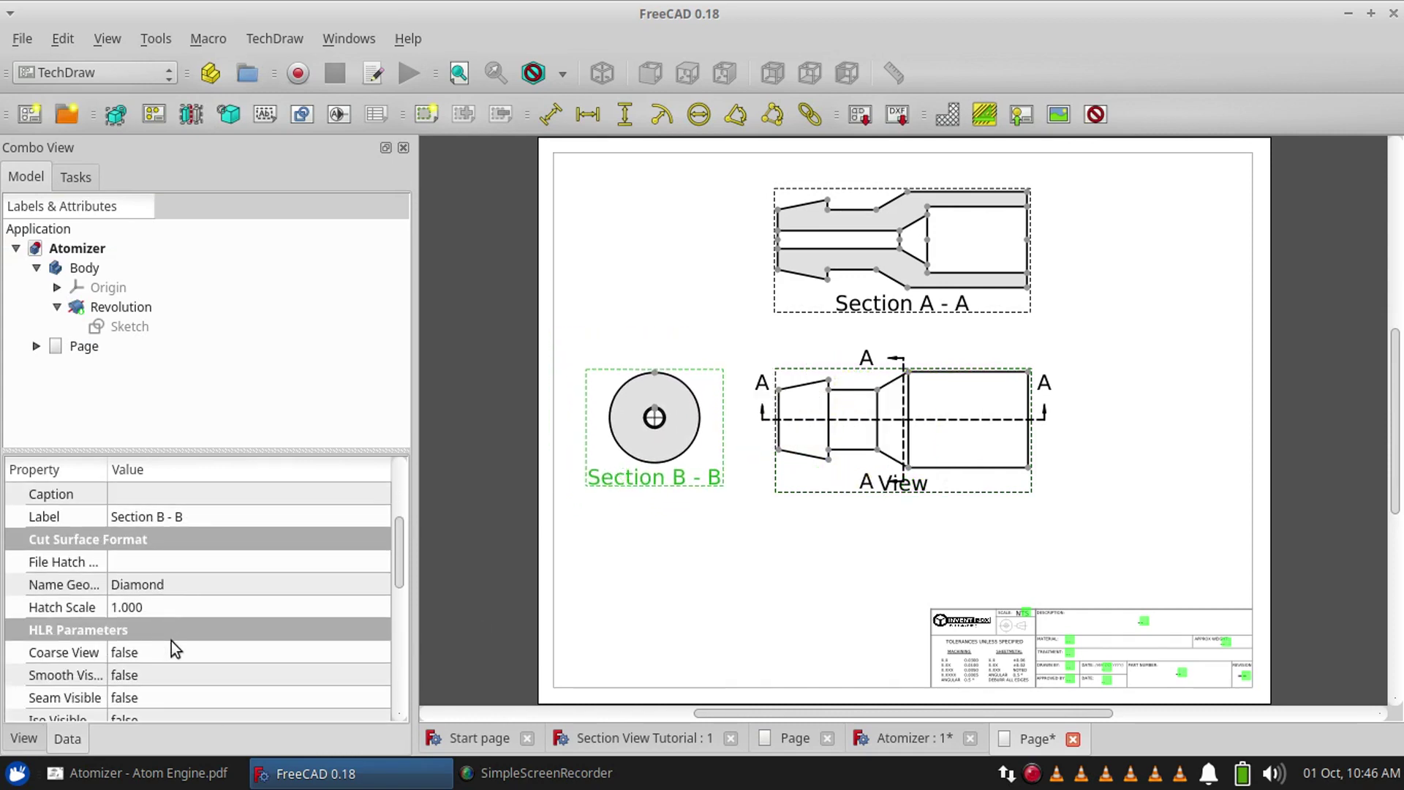
{"action": "scroll", "coordinate": [171, 641], "scroll_direction": "down", "scroll_amount": 4}
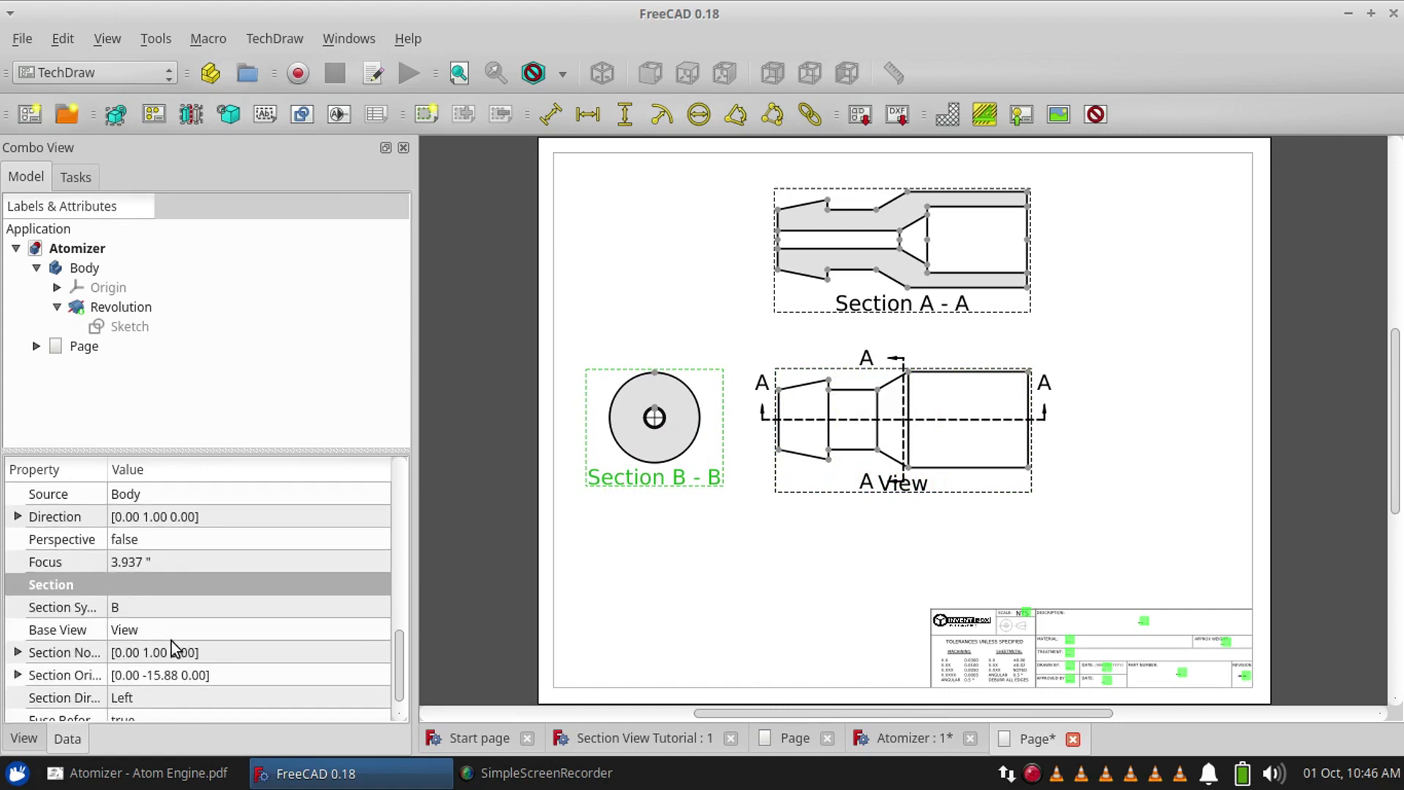
{"action": "scroll", "coordinate": [171, 641], "scroll_direction": "up", "scroll_amount": 5}
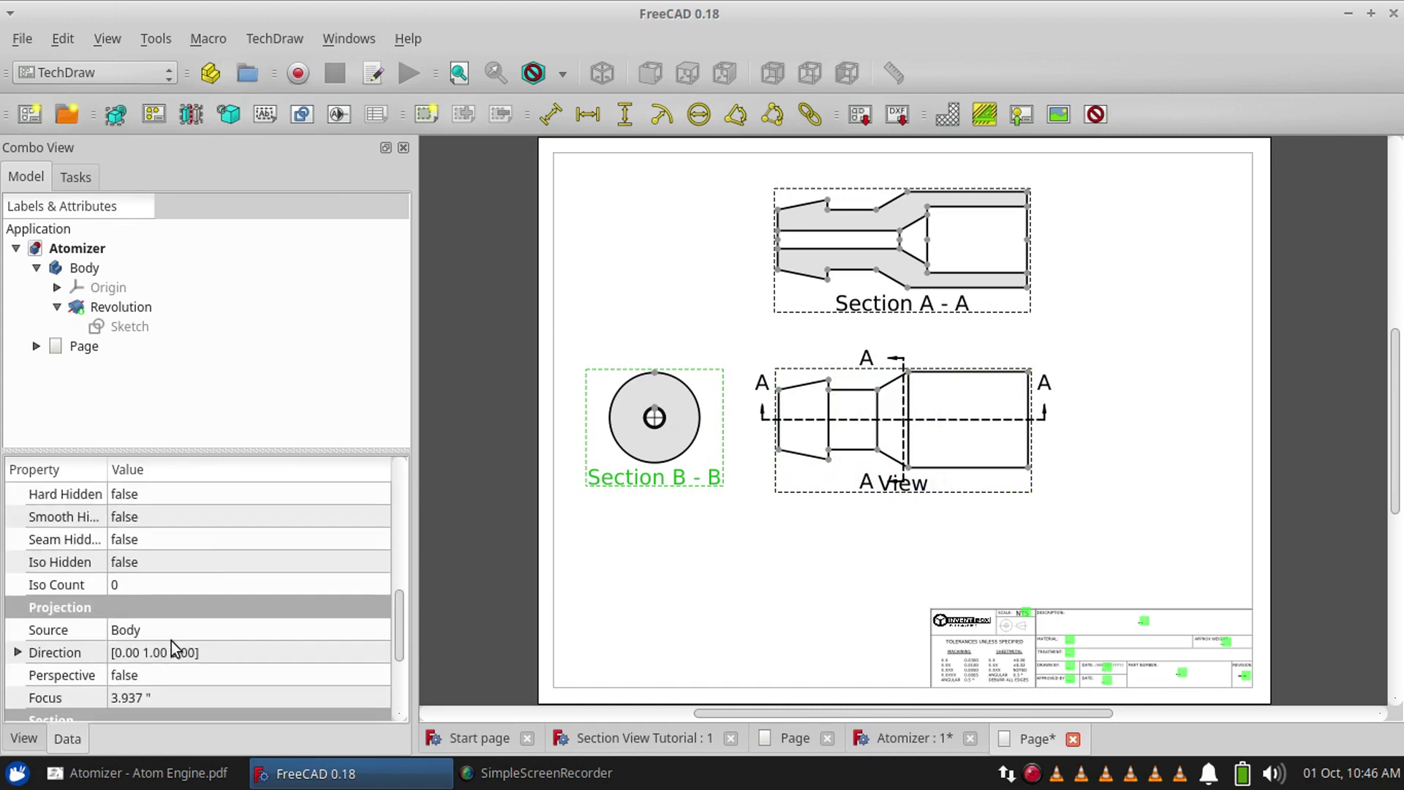
{"action": "scroll", "coordinate": [171, 641], "scroll_direction": "up", "scroll_amount": 2}
{"action": "scroll", "coordinate": [172, 641], "scroll_direction": "down", "scroll_amount": 5}
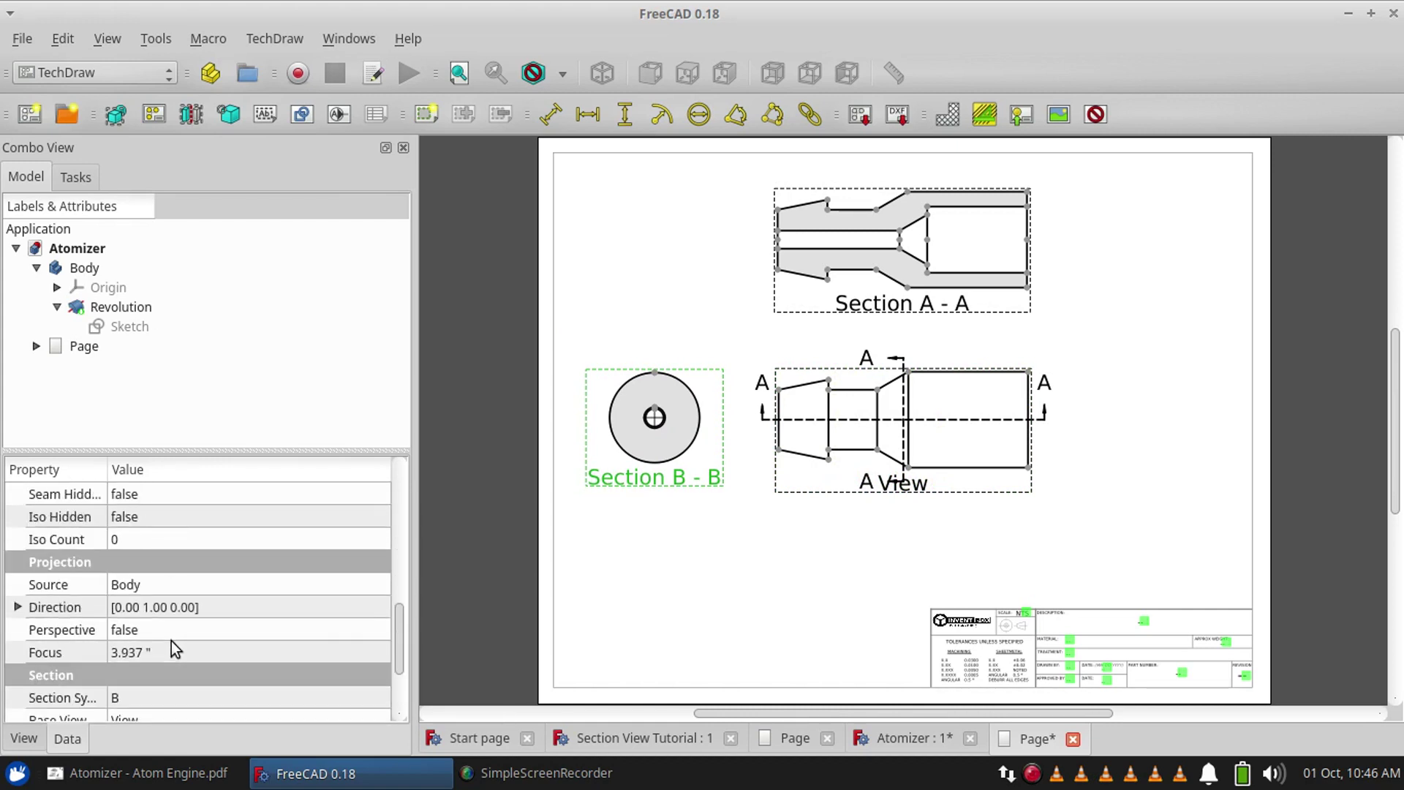
Change the section's Section Symbol property from B to D
{"action": "left_click", "coordinate": [55, 697]}
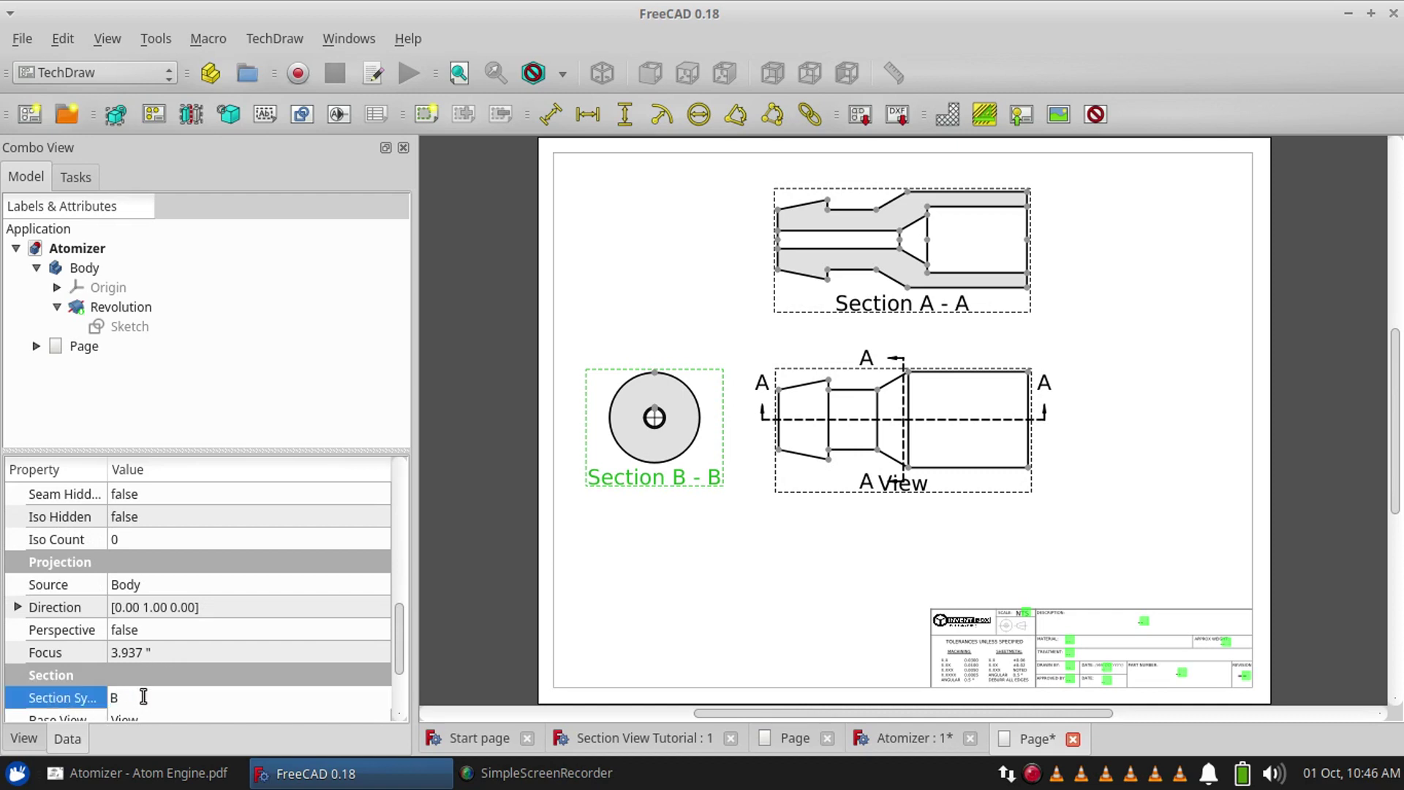
{"action": "key", "text": "BackSpace"}
{"action": "type", "text": "D"}
{"action": "key", "text": "Return"}
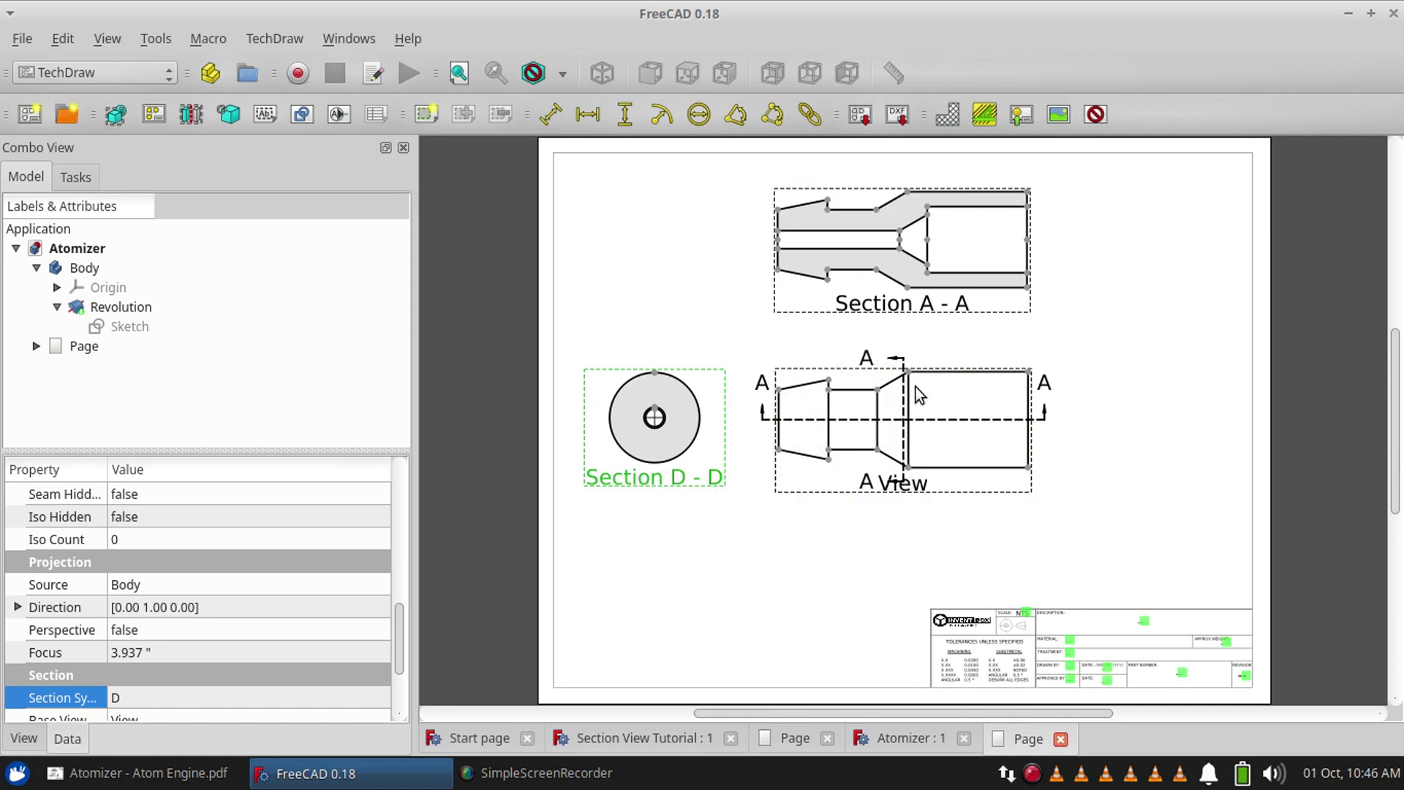
Close and reopen the Page drawing, then select Section D - D
{"action": "left_click", "coordinate": [1061, 739]}
{"action": "double_click", "coordinate": [101, 350]}
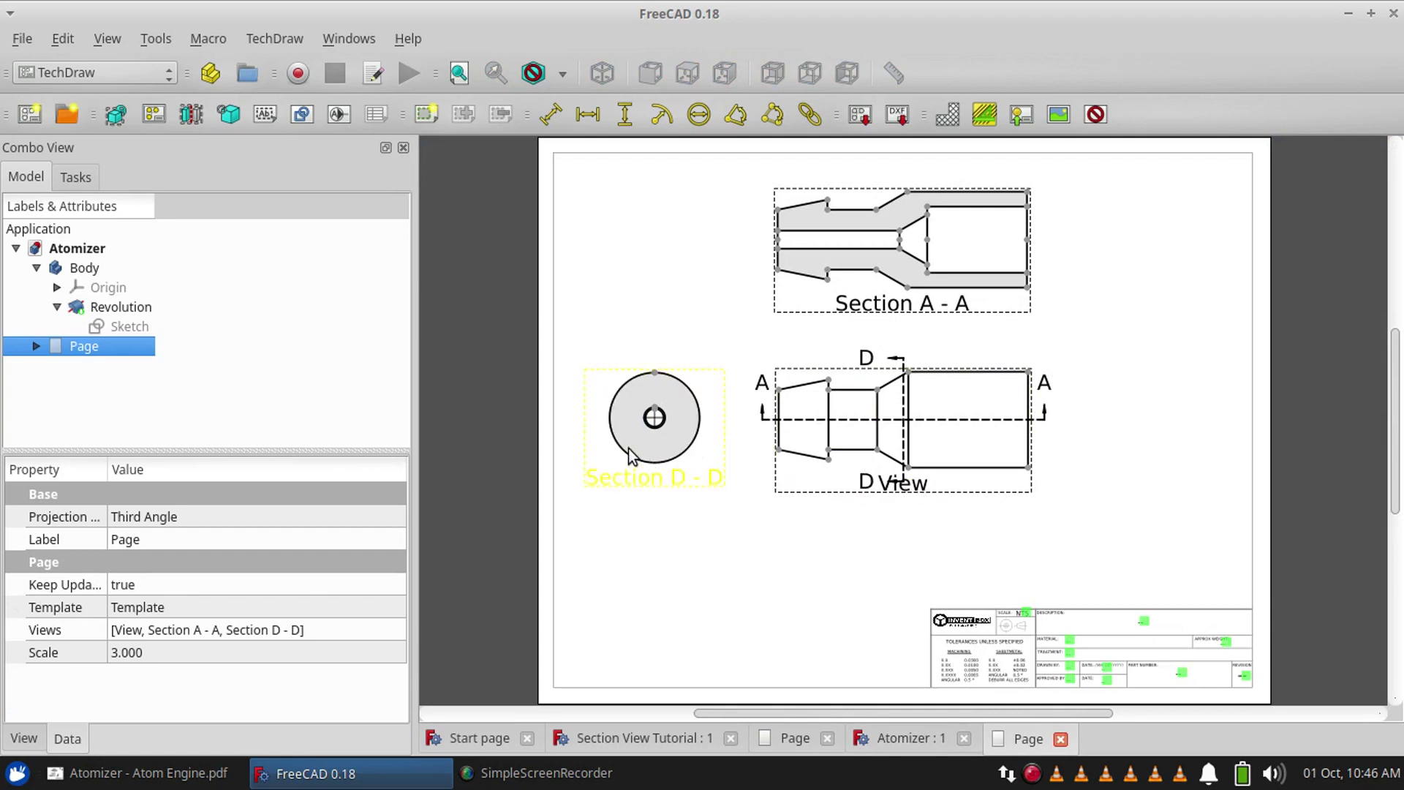
{"action": "left_click", "coordinate": [697, 474]}
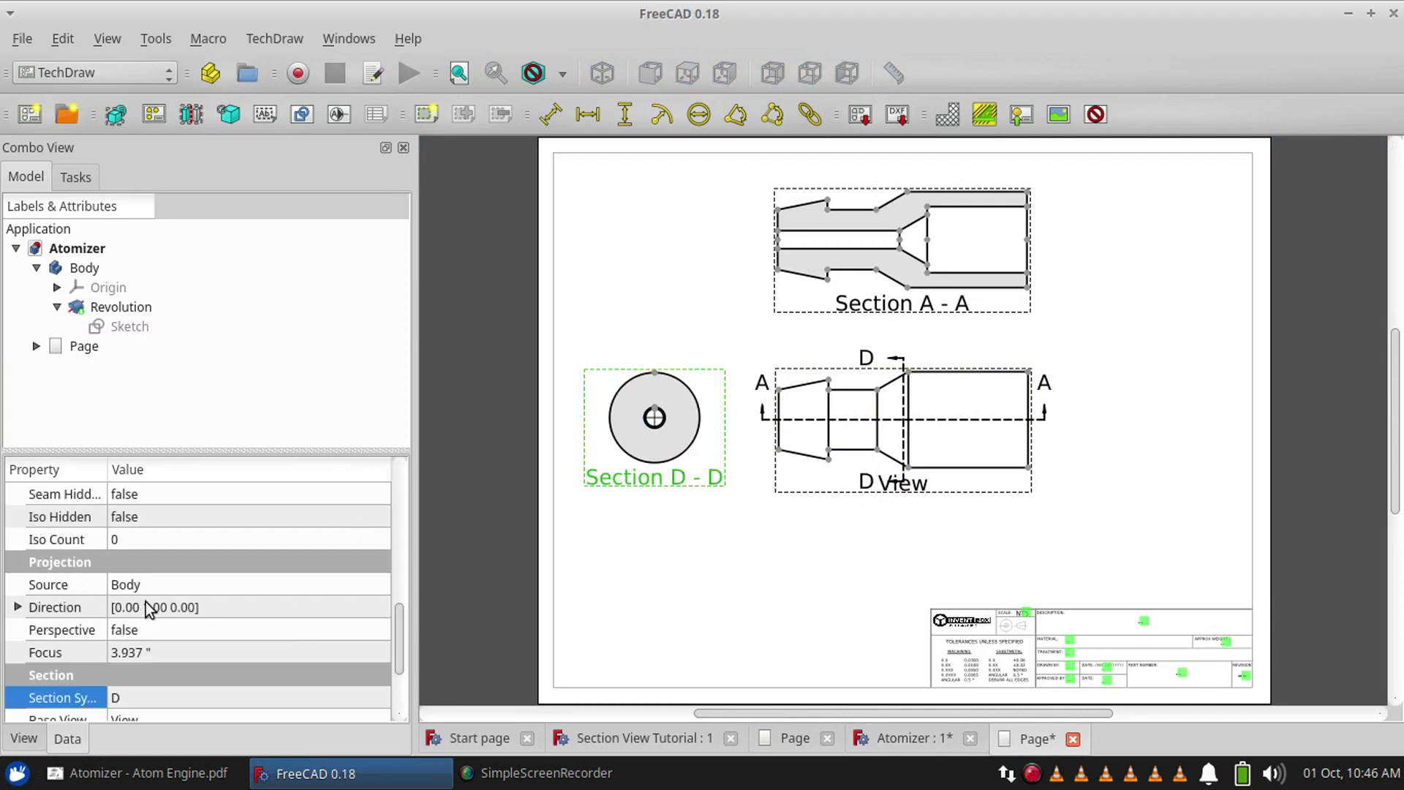
{"action": "scroll", "coordinate": [146, 603], "scroll_direction": "down", "scroll_amount": 5}
{"action": "scroll", "coordinate": [147, 602], "scroll_direction": "up", "scroll_amount": 1}
{"action": "scroll", "coordinate": [146, 602], "scroll_direction": "up", "scroll_amount": 2}
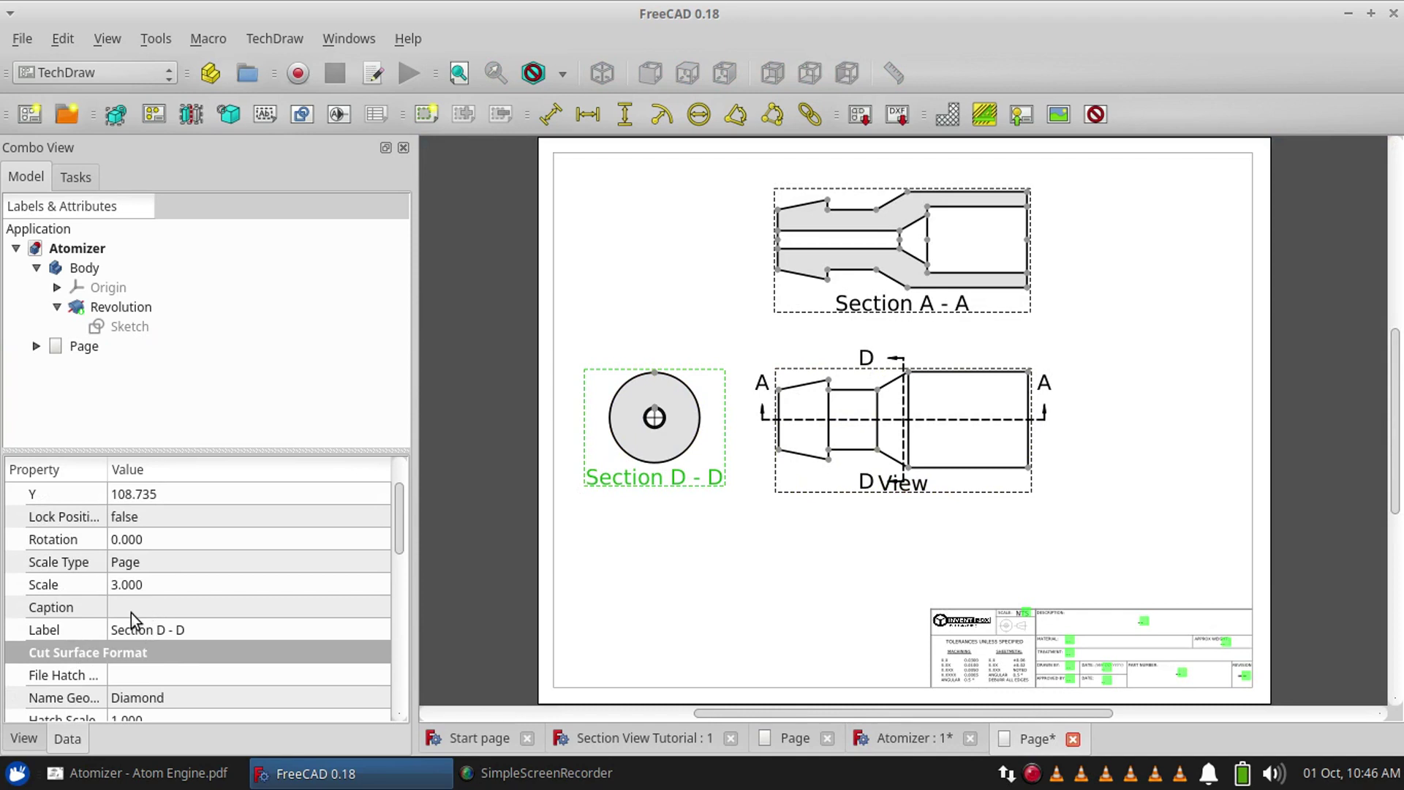
Review Section D - D's label, base view and section symbol, leaving them unchanged
{"action": "double_click", "coordinate": [129, 632]}
{"action": "left_click", "coordinate": [204, 631]}
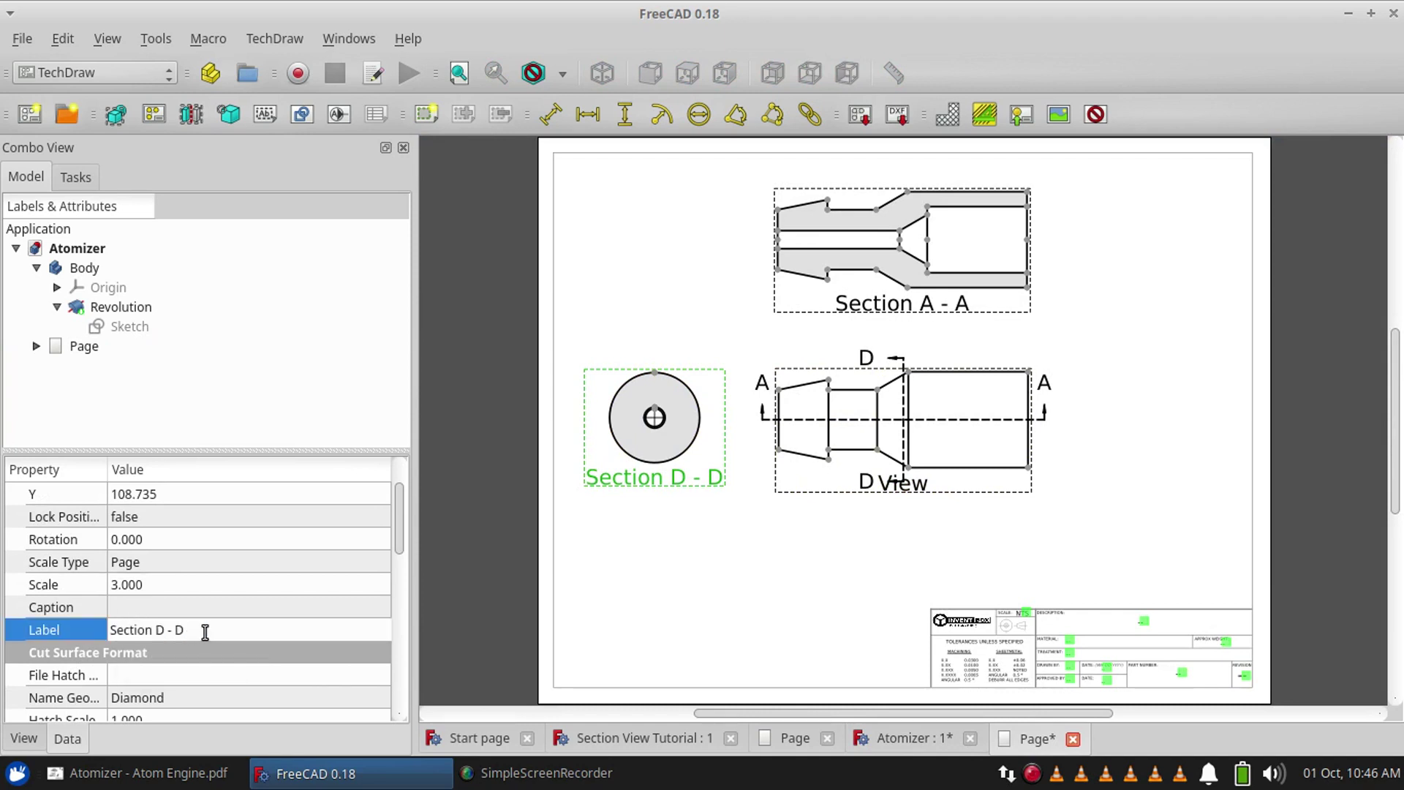
{"action": "scroll", "coordinate": [204, 632], "scroll_direction": "down", "scroll_amount": 2}
{"action": "scroll", "coordinate": [204, 632], "scroll_direction": "down", "scroll_amount": 4}
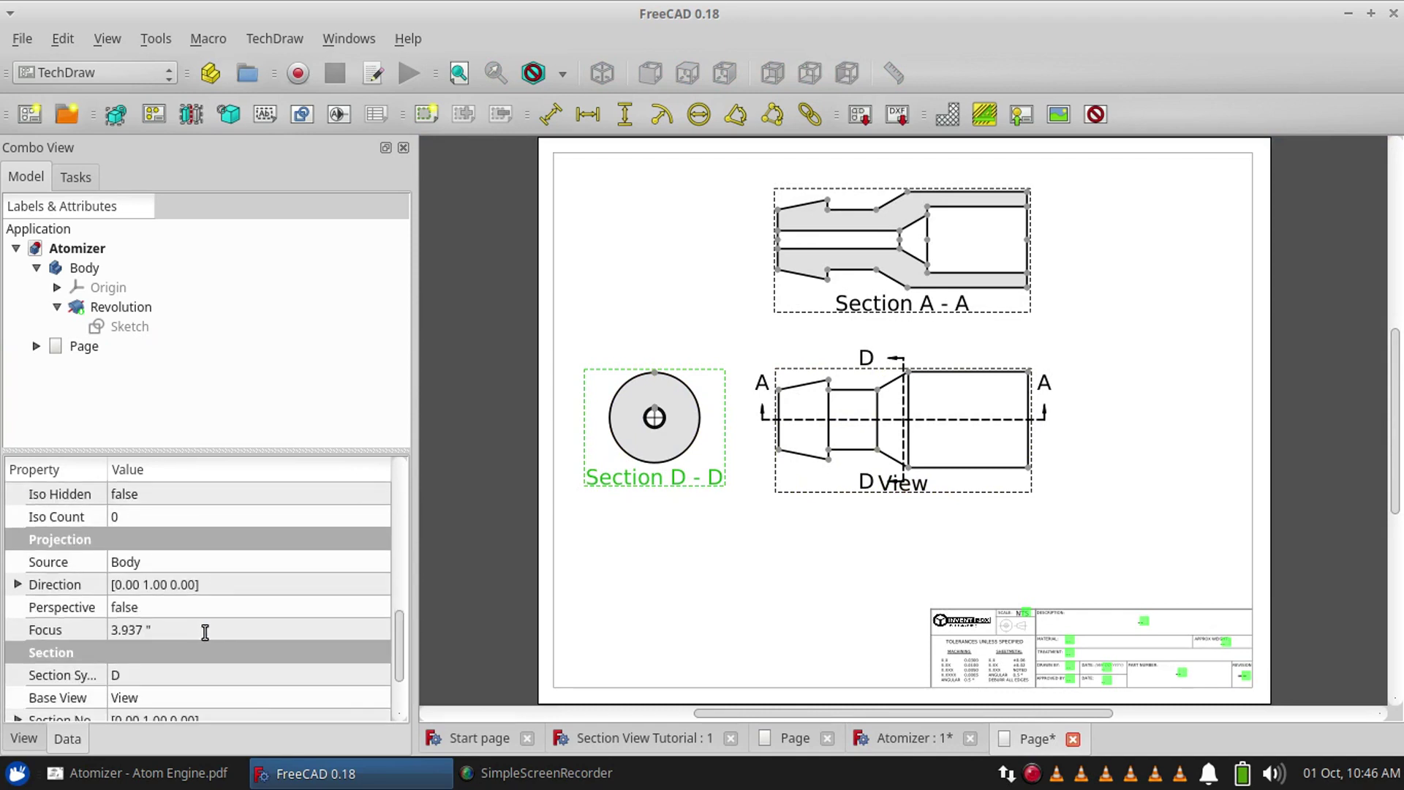
{"action": "left_click", "coordinate": [103, 688]}
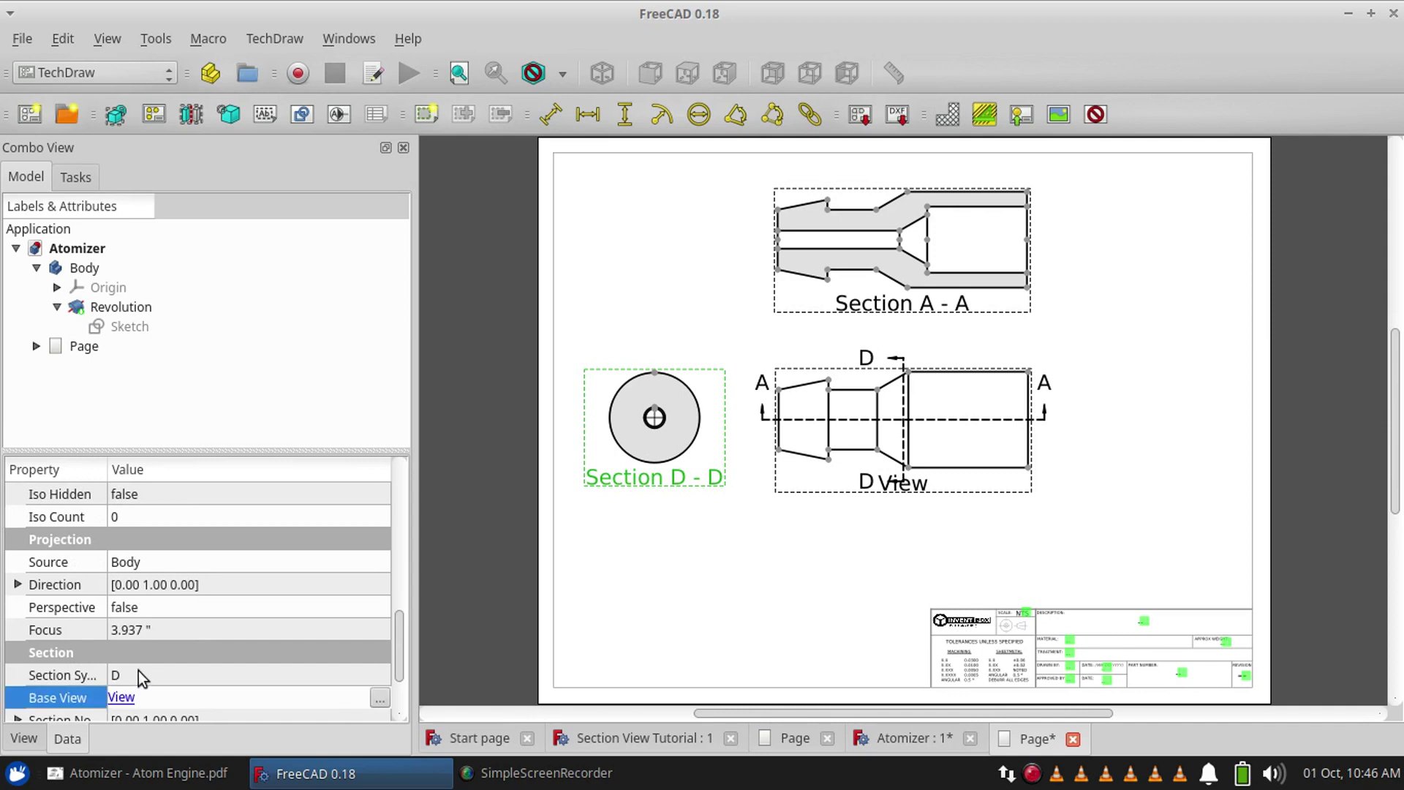
{"action": "left_click", "coordinate": [138, 673]}
{"action": "left_click", "coordinate": [665, 539]}
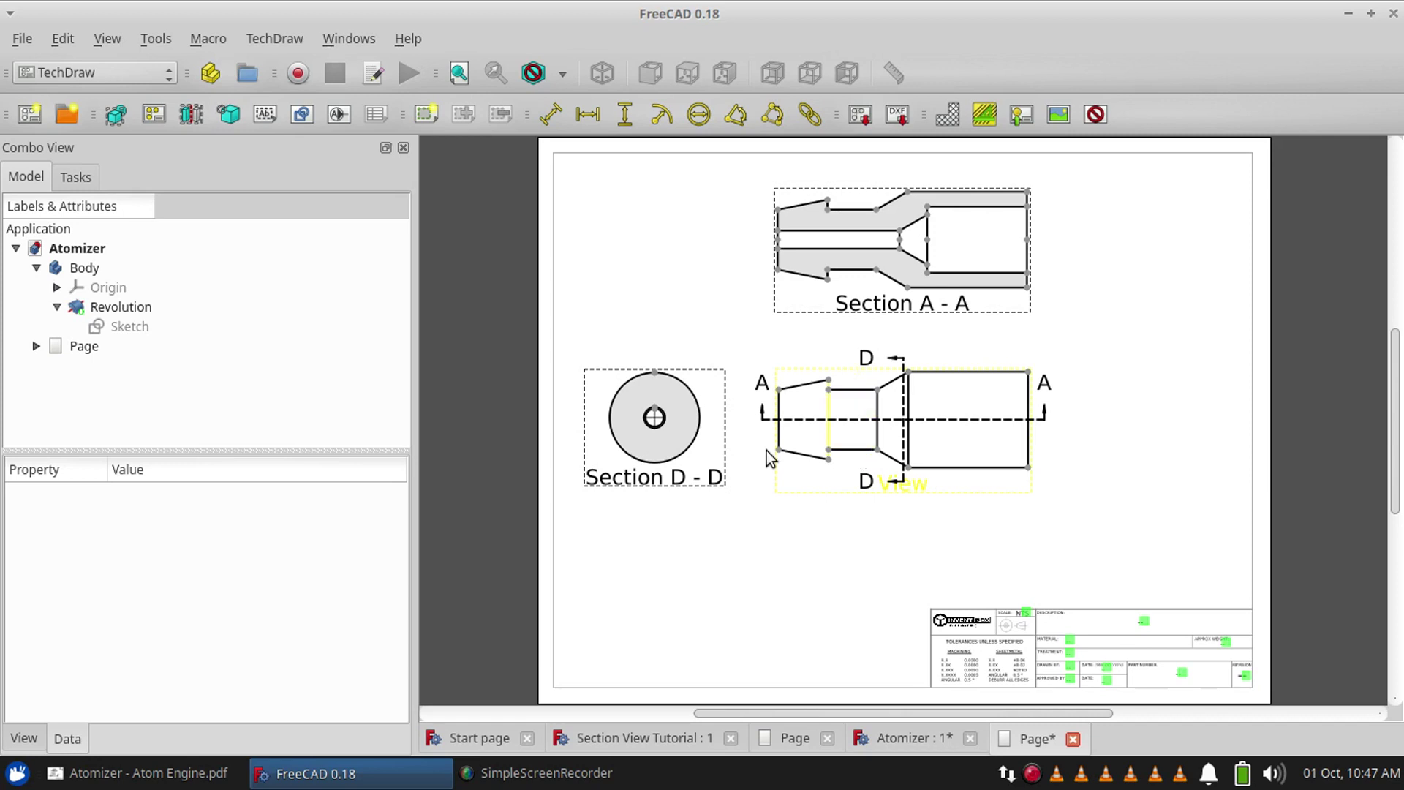
Delete the Section D - D view, confirming the deletion
{"action": "left_click", "coordinate": [635, 471]}
{"action": "key", "text": "Delete"}
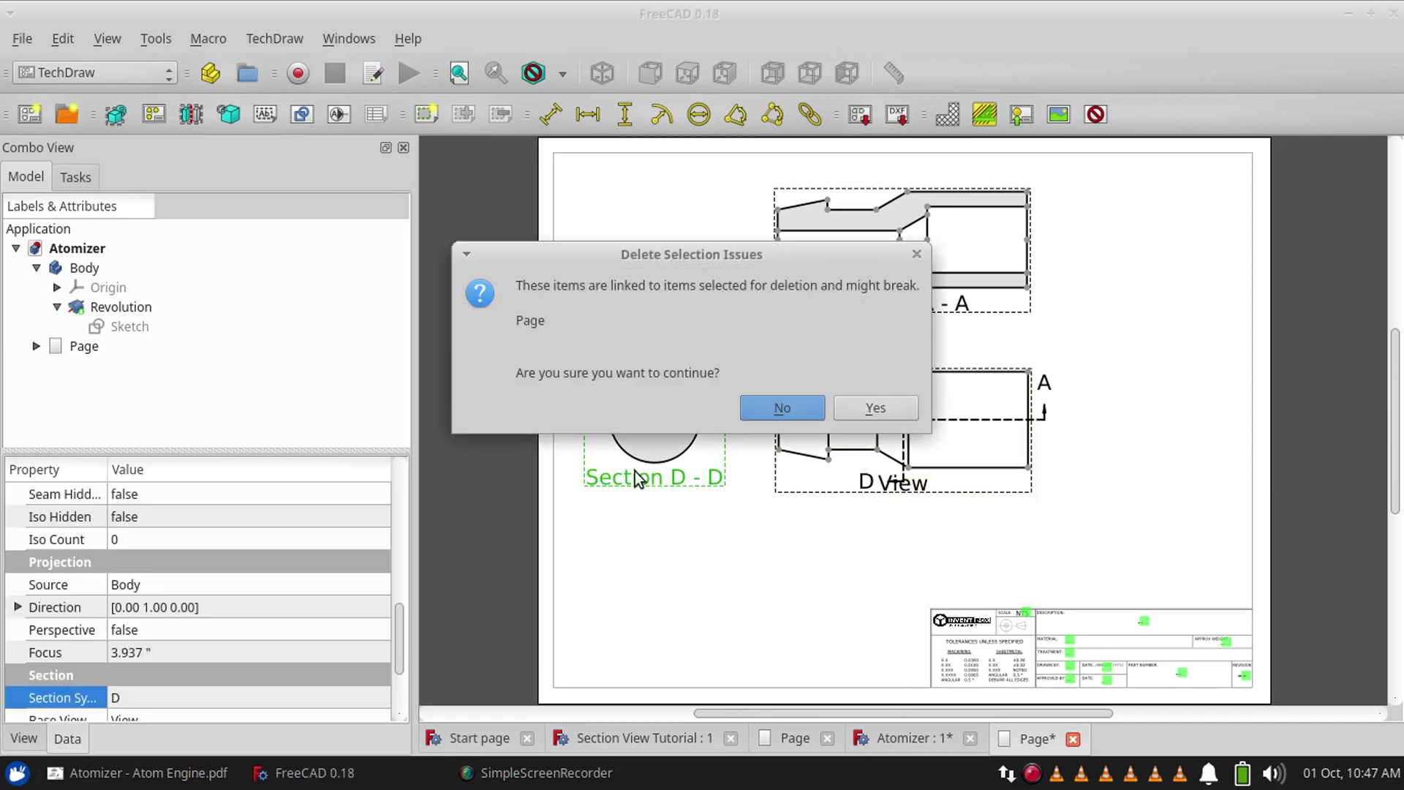
{"action": "key", "text": "Tab"}
{"action": "key", "text": "Return"}
Create a new Section B - B lengthwise across the part and place it upper left
{"action": "left_click", "coordinate": [868, 481]}
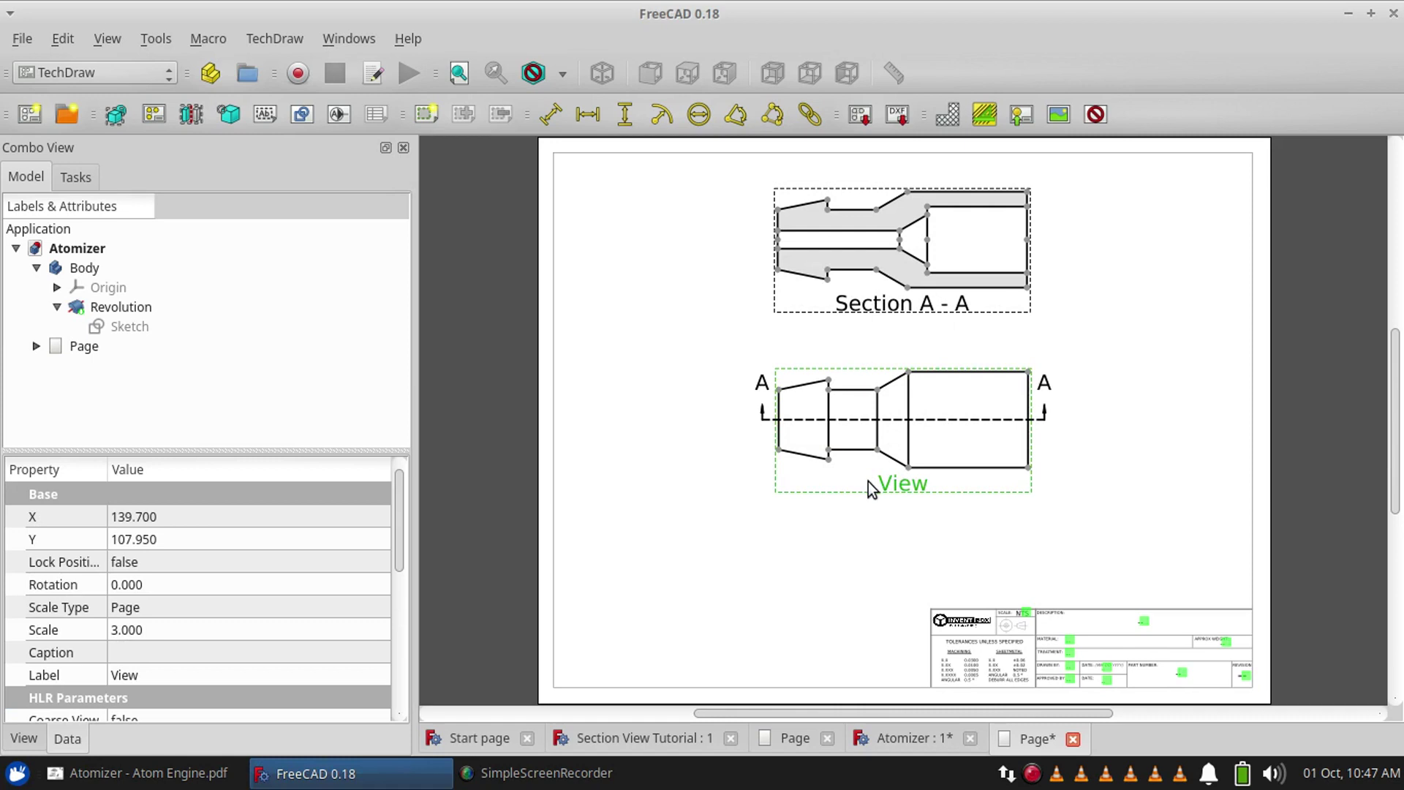
{"action": "left_click", "coordinate": [607, 568]}
{"action": "left_click", "coordinate": [925, 480]}
{"action": "left_click", "coordinate": [192, 115]}
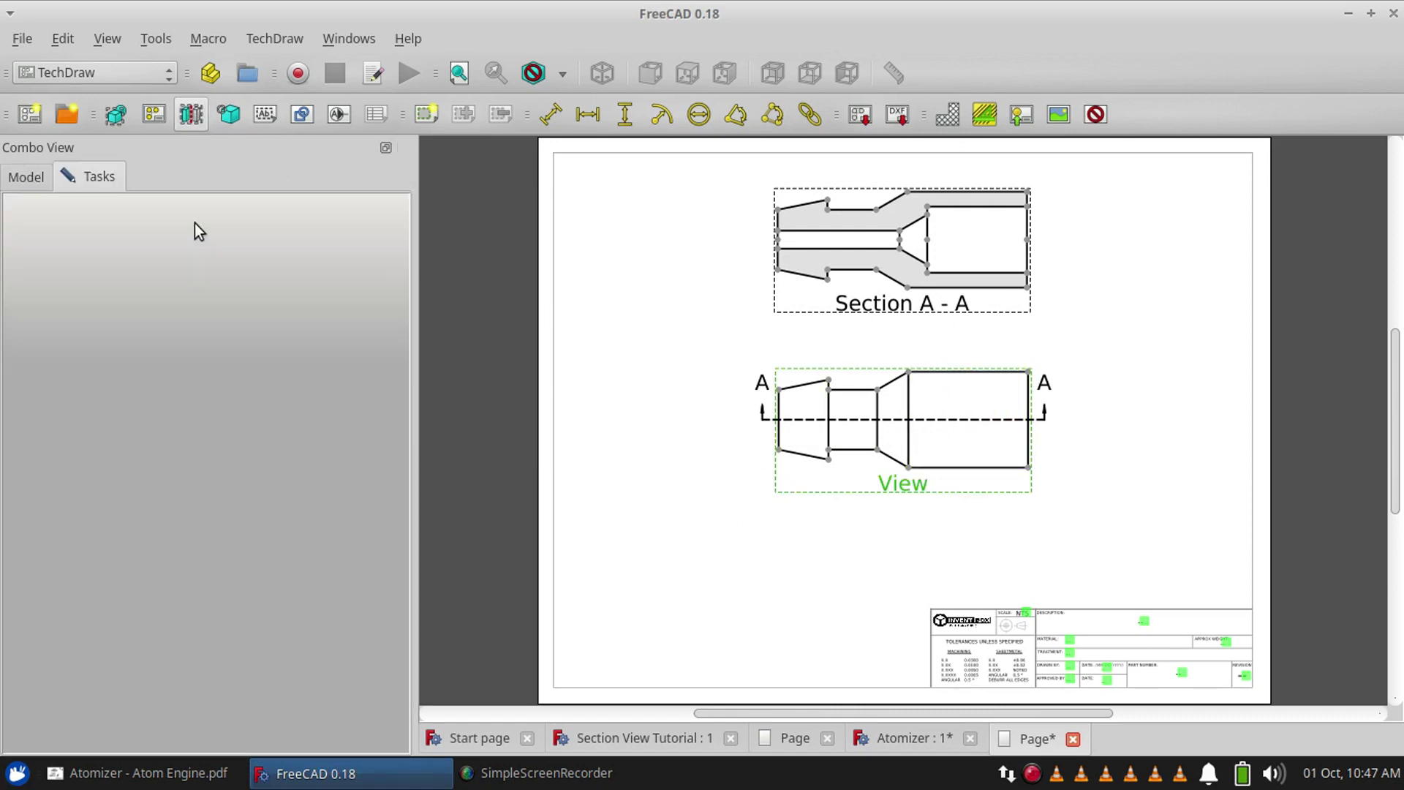
{"action": "double_click", "coordinate": [119, 337]}
{"action": "type", "text": "B"}
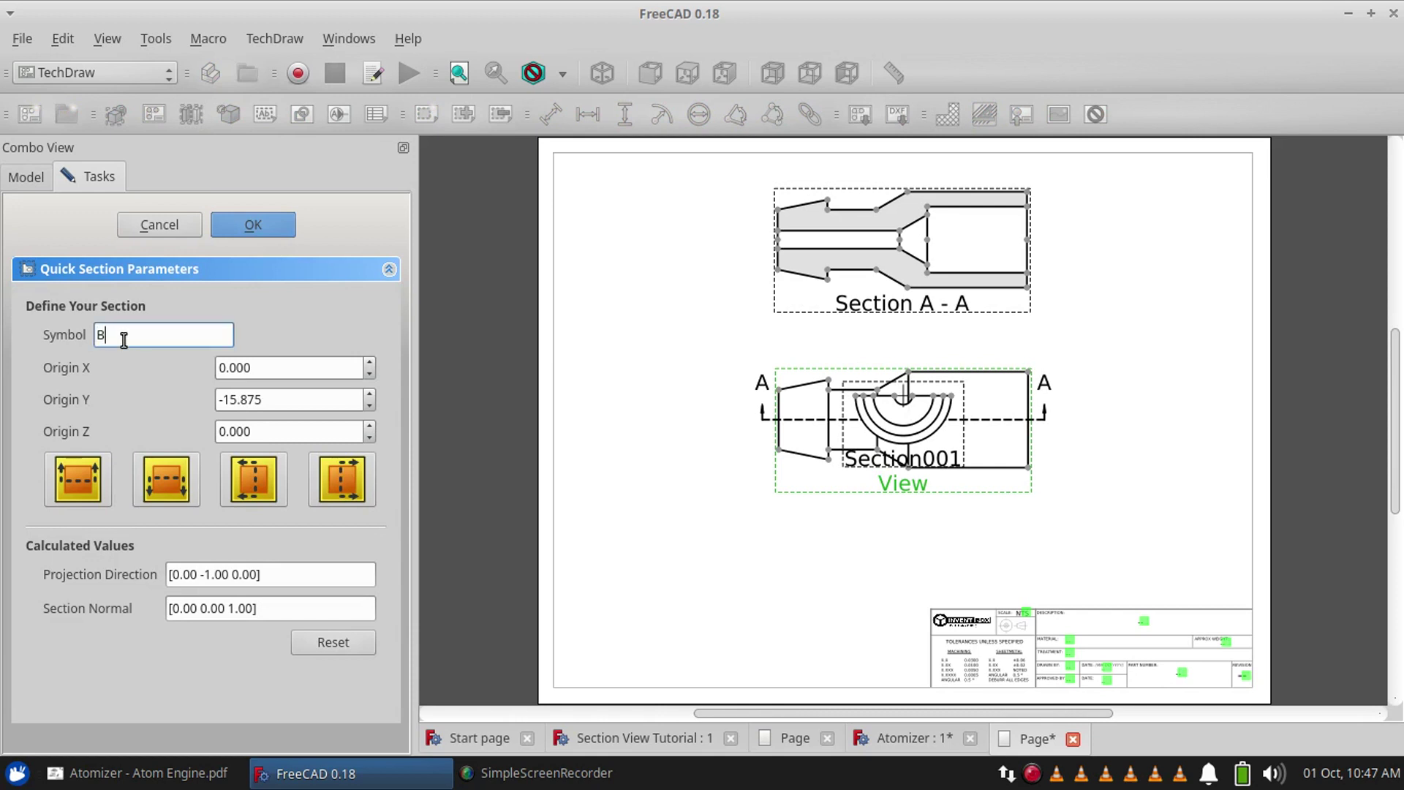
{"action": "left_click", "coordinate": [255, 479]}
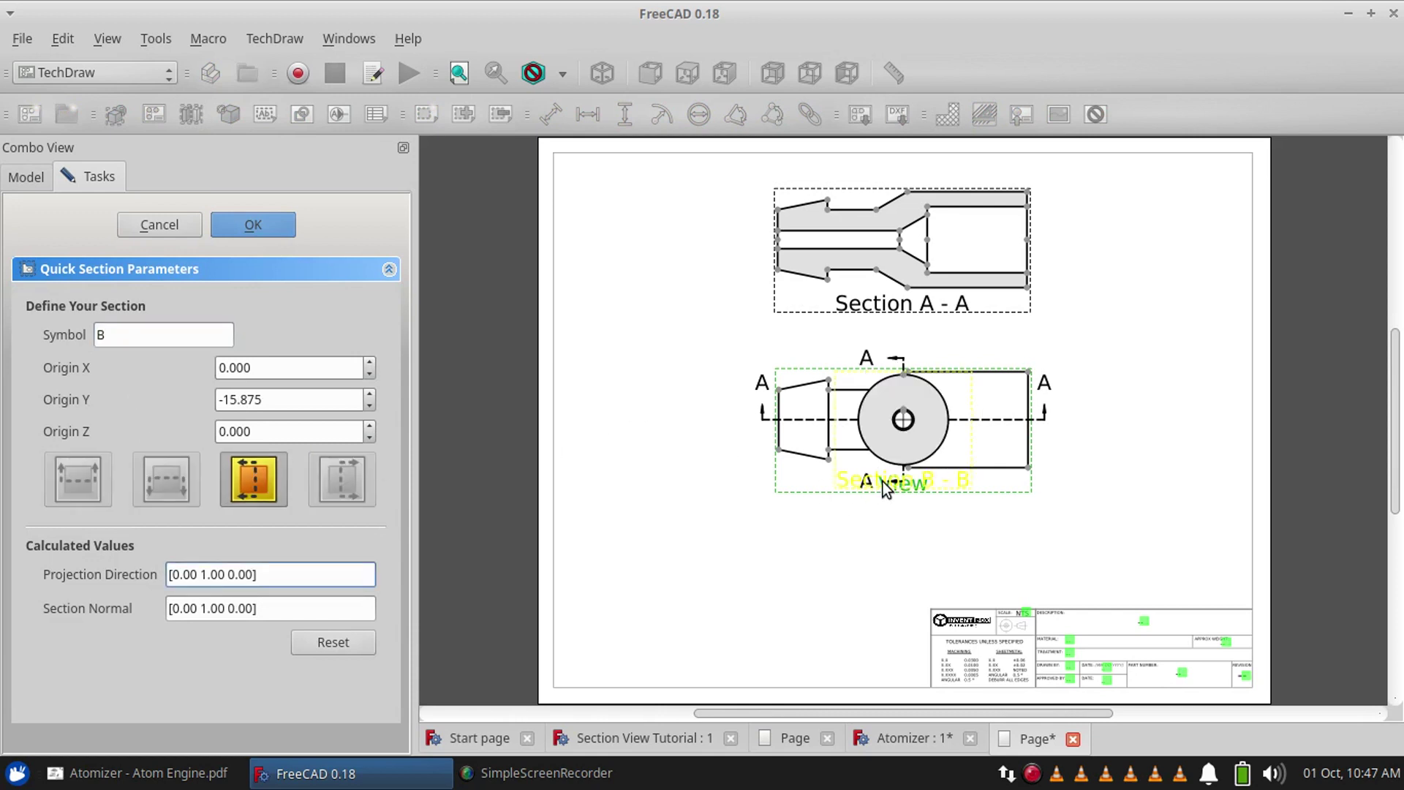
{"action": "left_click_drag", "start_coordinate": [883, 481], "coordinate": [587, 341]}
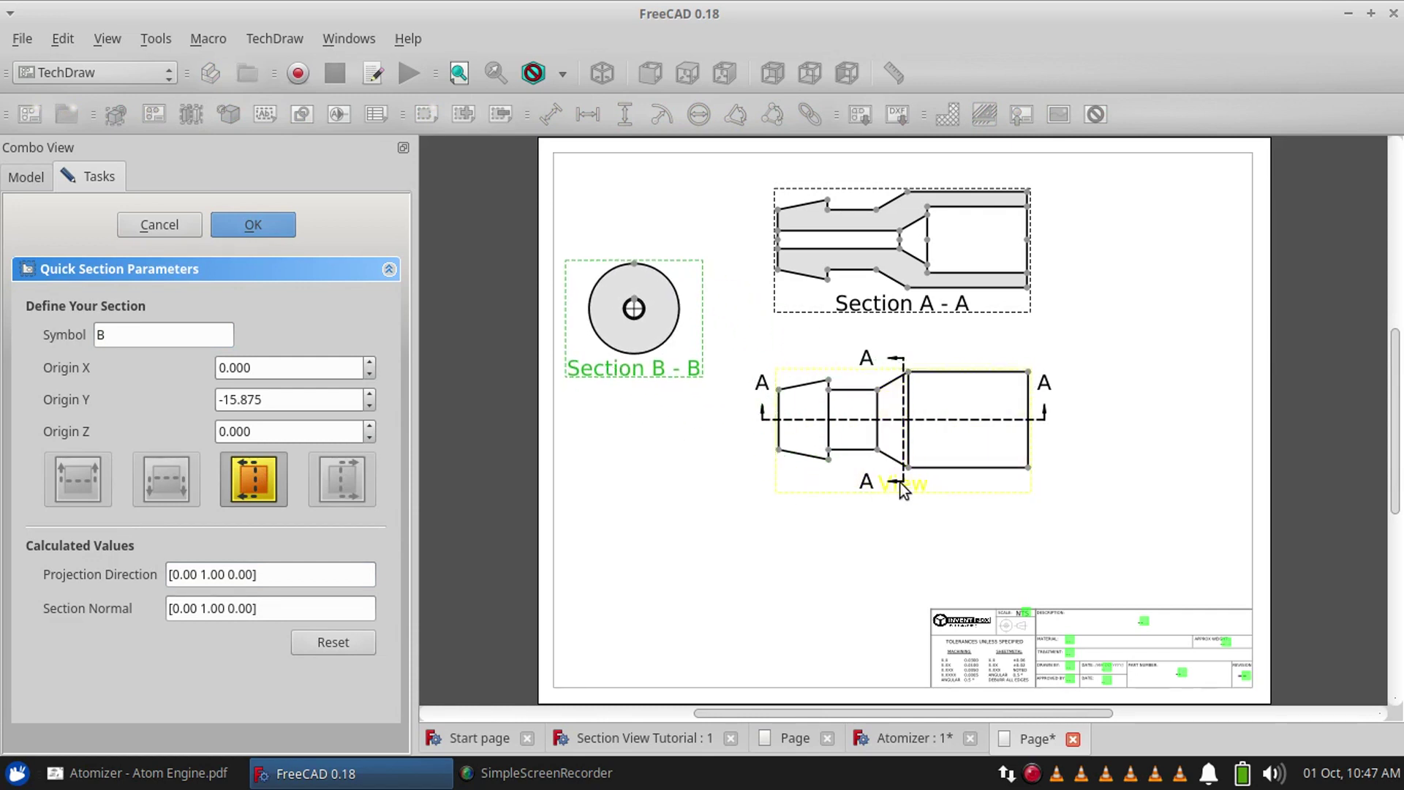
{"action": "left_click_drag", "start_coordinate": [277, 399], "coordinate": [213, 396]}
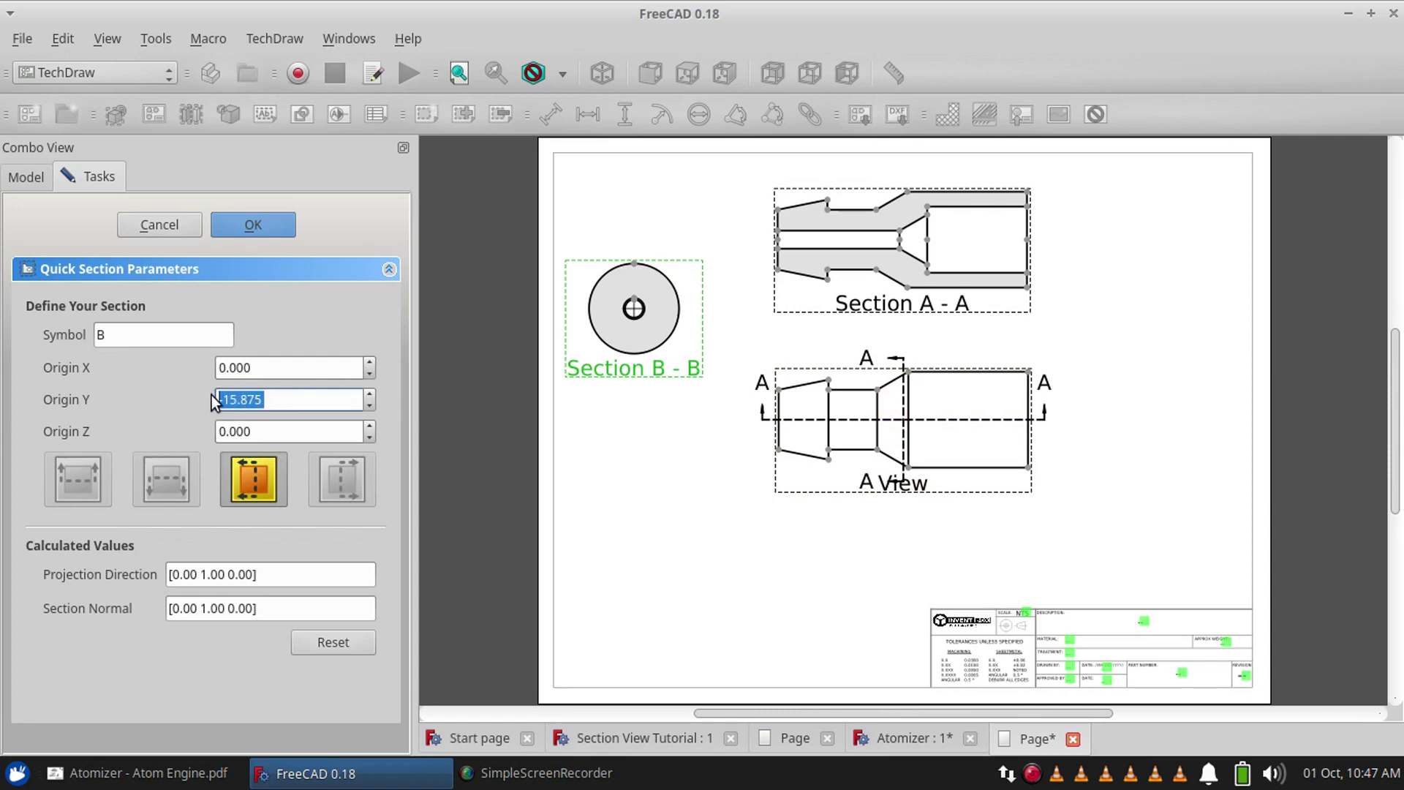
Orbit the 3D Atomizer model to a tilted view, then return to the page
{"action": "left_click", "coordinate": [872, 741]}
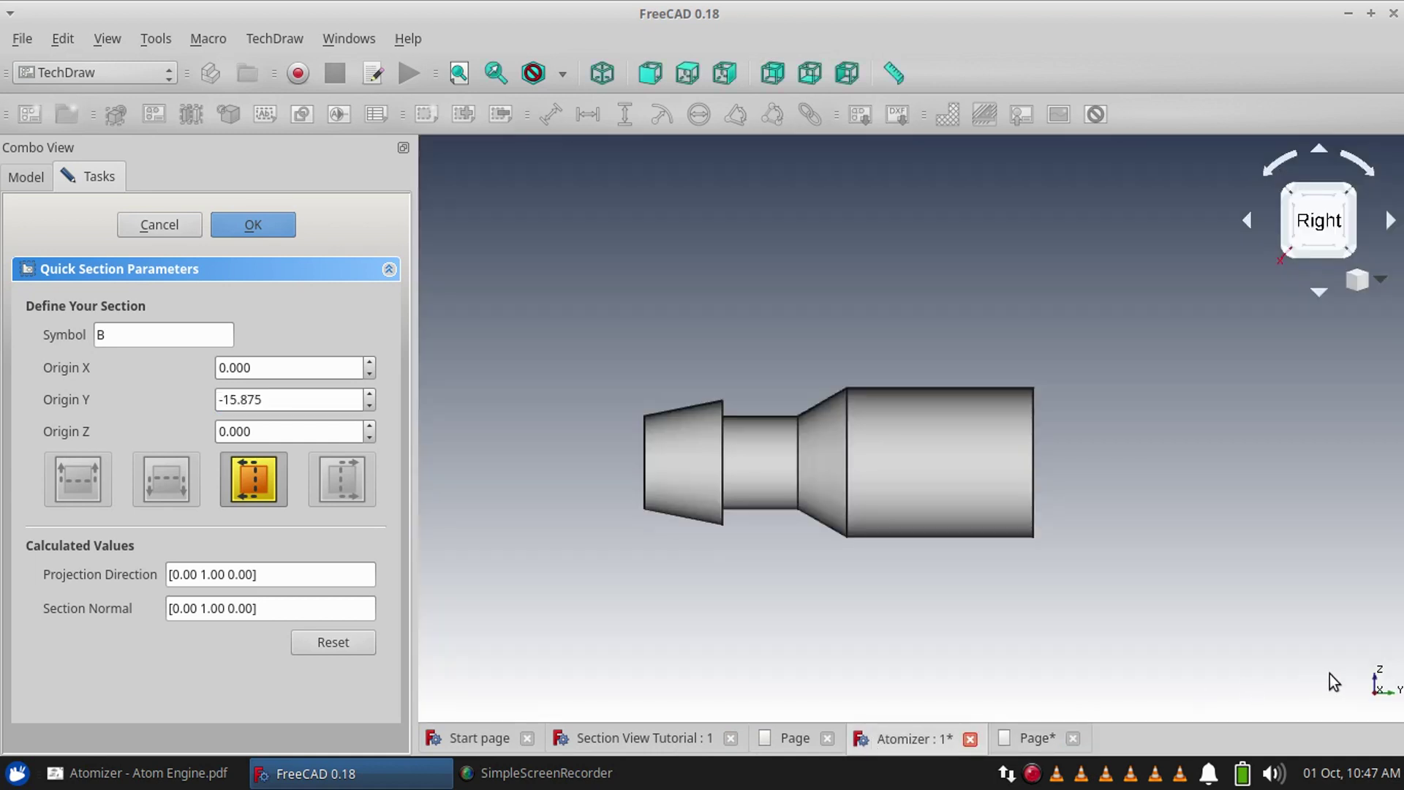
{"action": "mouse_move", "coordinate": [1333, 674]}
{"action": "middle_mouse_down"}
{"action": "mouse_move", "coordinate": [1193, 653]}
{"action": "mouse_move", "coordinate": [1355, 664]}
{"action": "middle_mouse_up"}
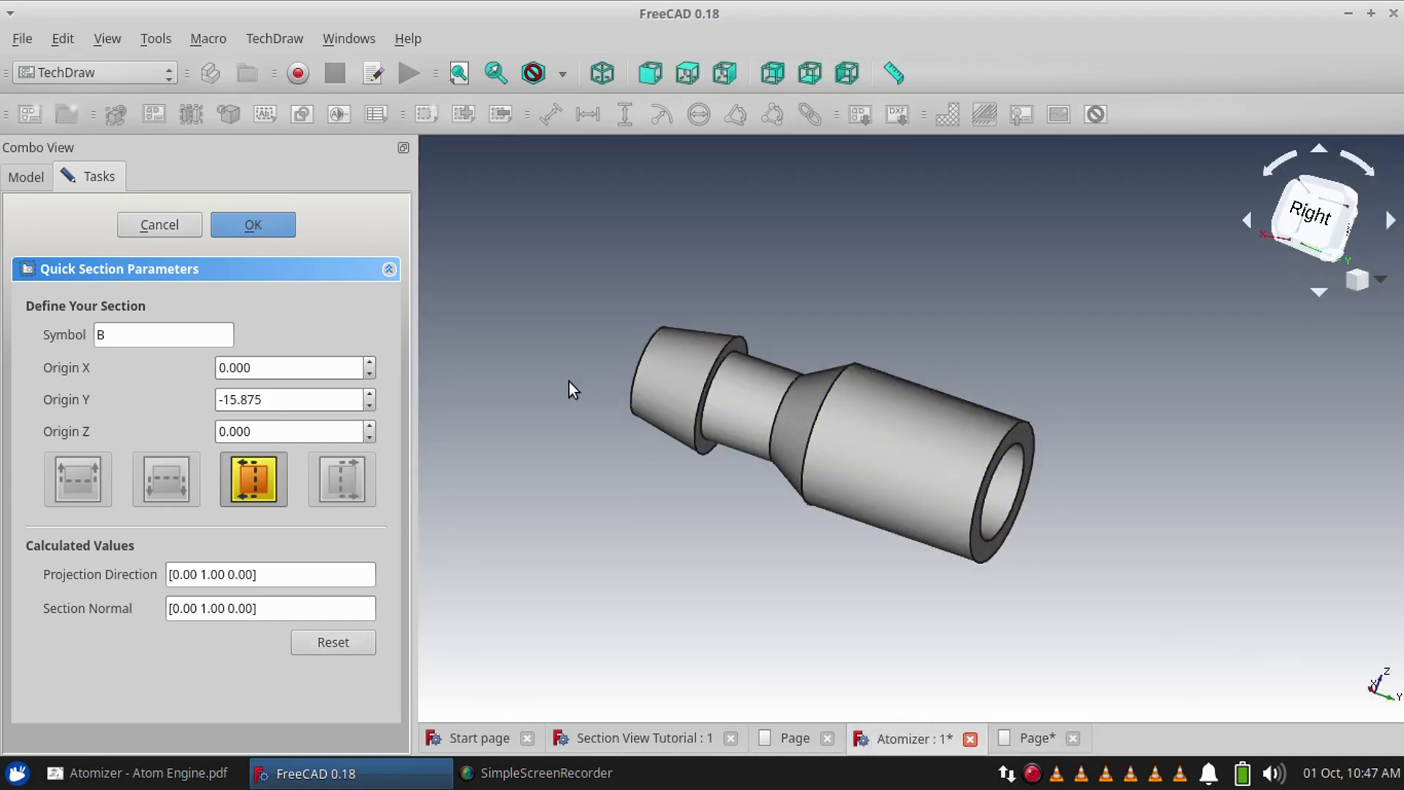
{"action": "left_click", "coordinate": [1020, 740]}
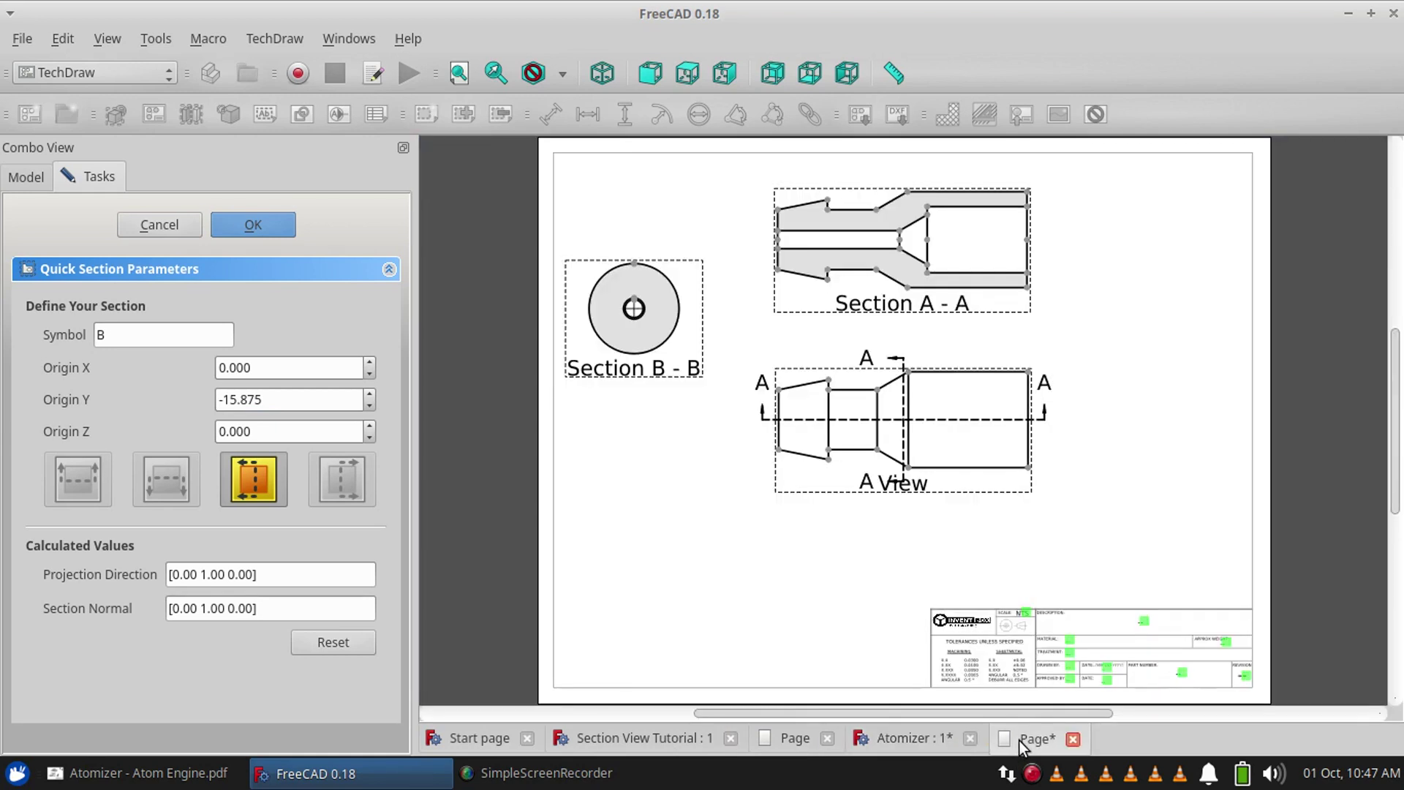
Set the section's Origin Y to -22 so it cuts the narrow neck
{"action": "left_click_drag", "start_coordinate": [278, 400], "coordinate": [205, 400]}
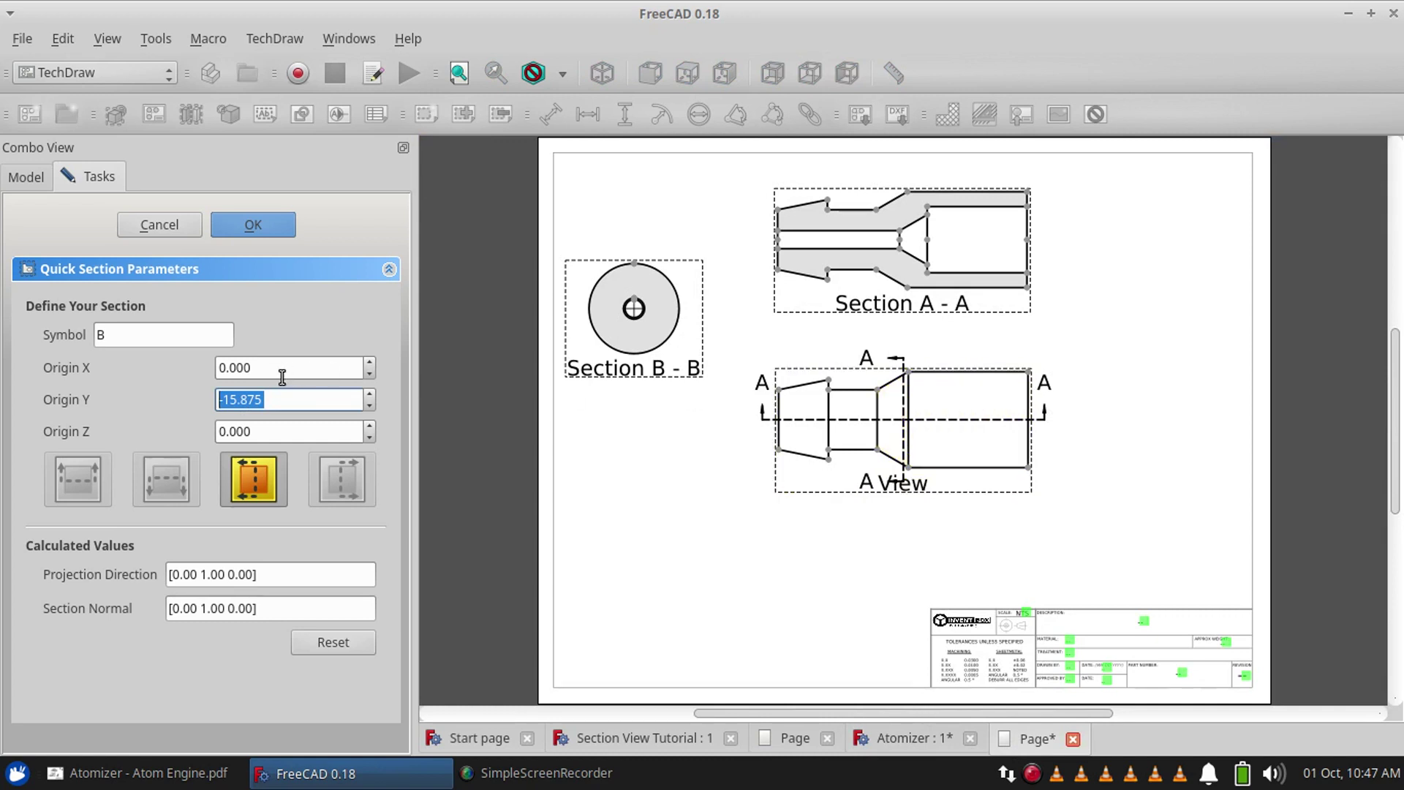
{"action": "left_click_drag", "start_coordinate": [277, 399], "coordinate": [131, 392]}
{"action": "type", "text": "322"}
{"action": "key", "text": "BackSpace"}
{"action": "key", "text": "BackSpace"}
{"action": "key", "text": "BackSpace"}
{"action": "type", "text": "-22"}
{"action": "key", "text": "Return"}
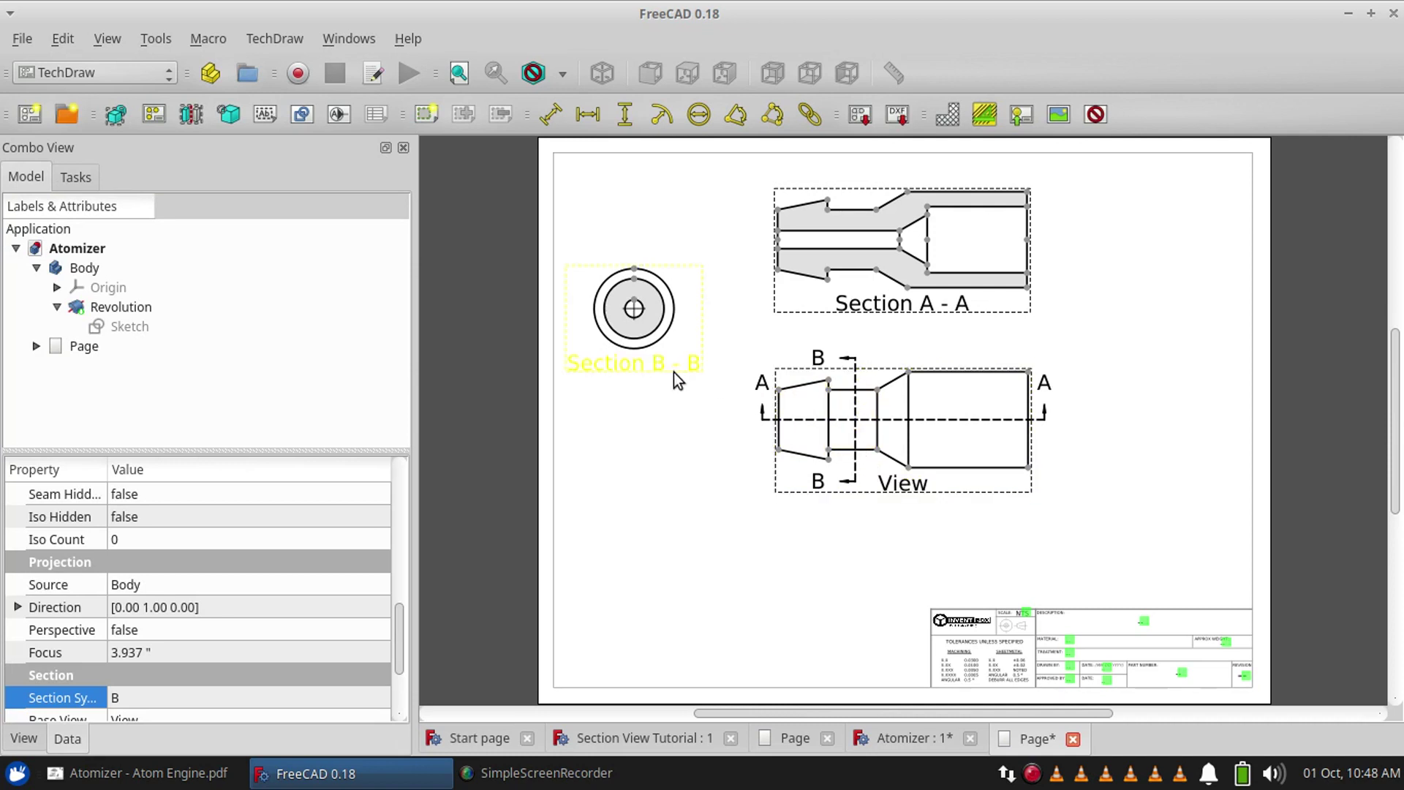
Move Section B - B down level with the base view and show its Section properties
{"action": "left_click_drag", "start_coordinate": [635, 363], "coordinate": [647, 473]}
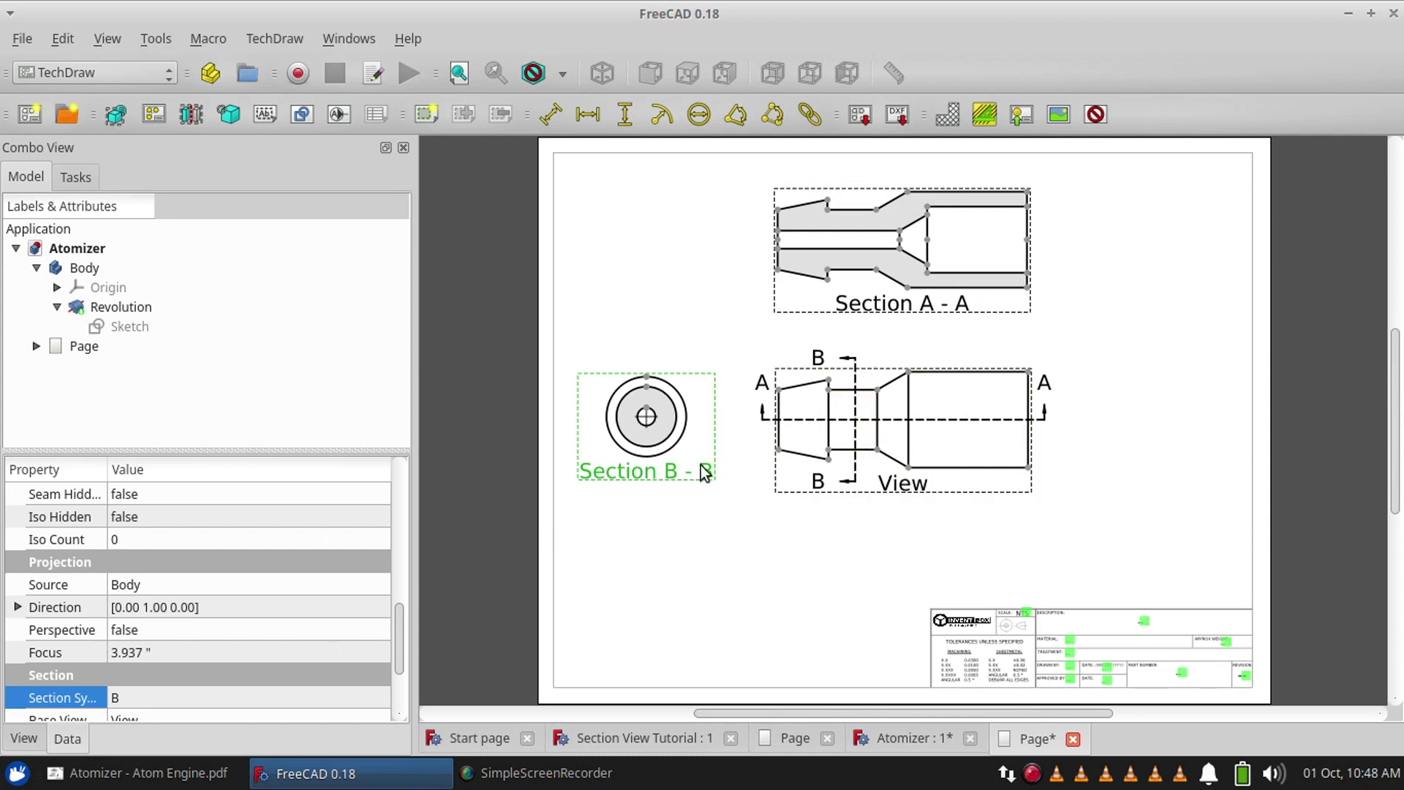
{"action": "scroll", "coordinate": [98, 651], "scroll_direction": "down", "scroll_amount": 2}
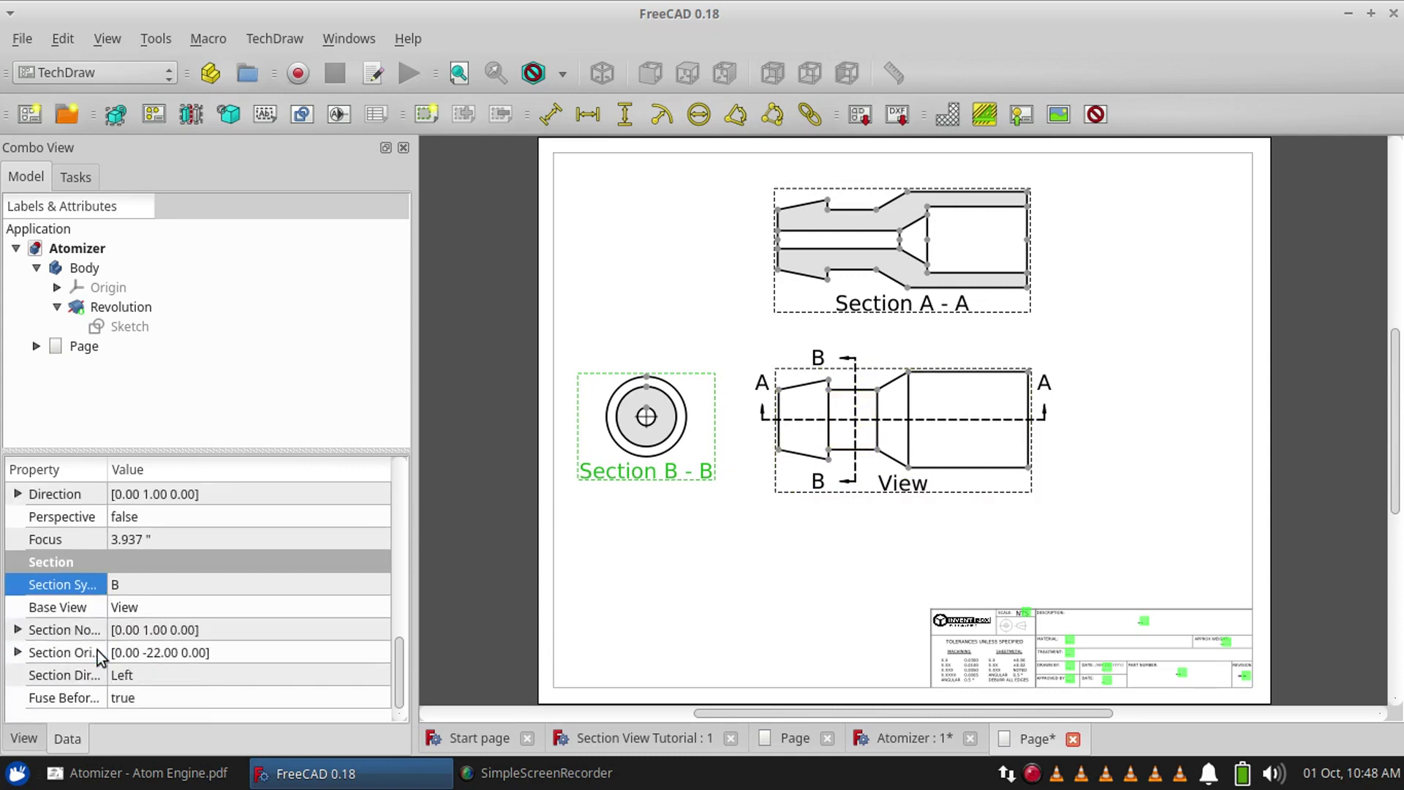
Change Section B-B's section origin y coordinate to -28
{"action": "left_click", "coordinate": [54, 655]}
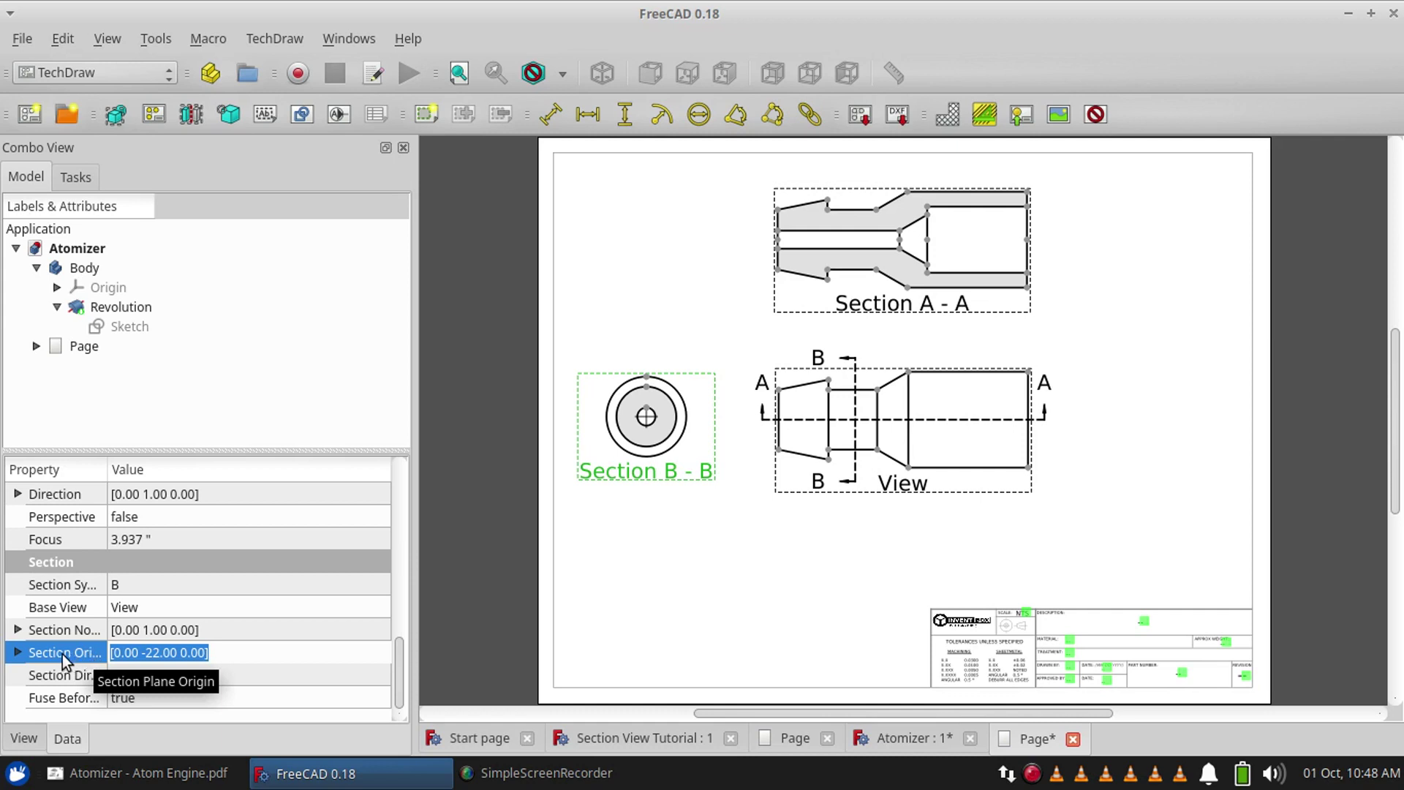
{"action": "left_click", "coordinate": [19, 651]}
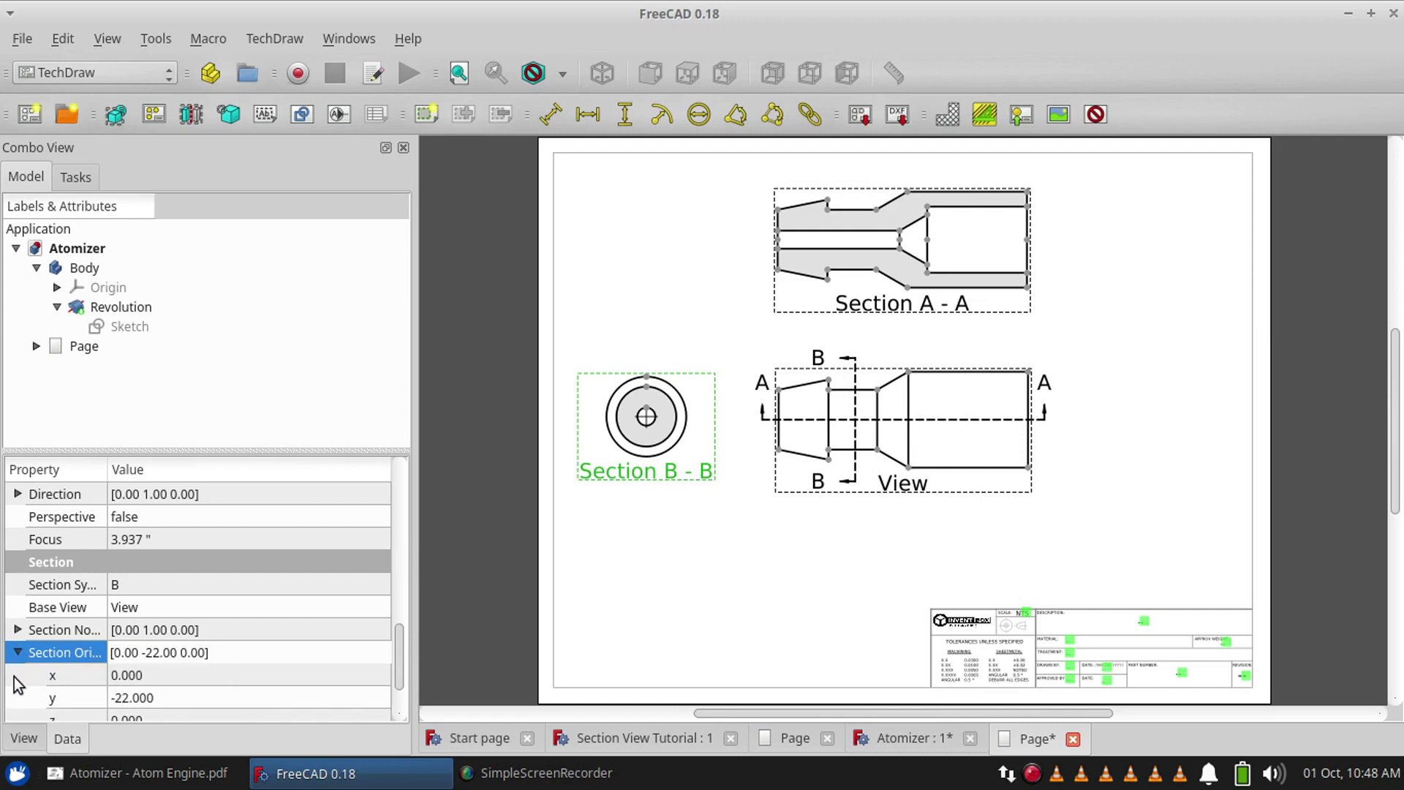
{"action": "left_click", "coordinate": [135, 697]}
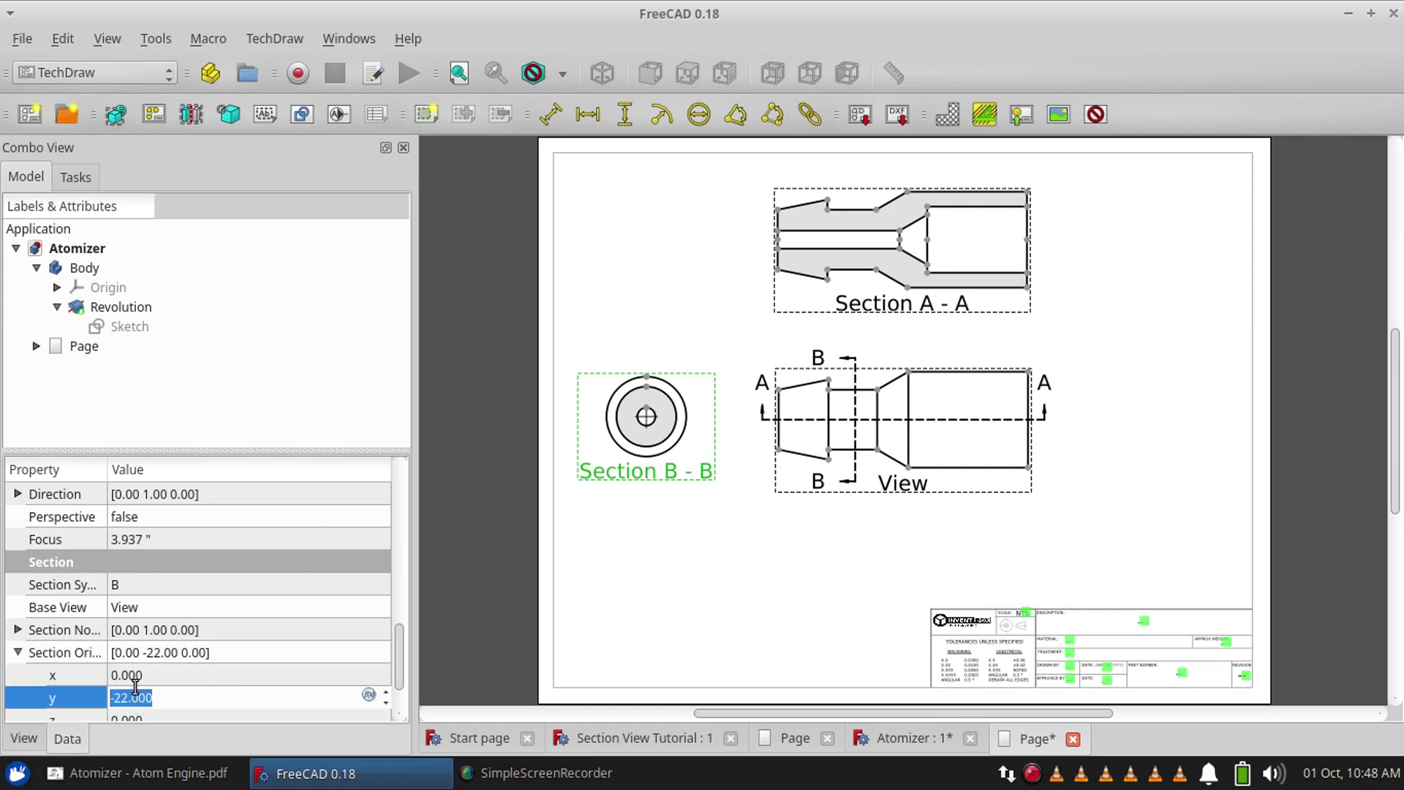
{"action": "left_click", "coordinate": [133, 675]}
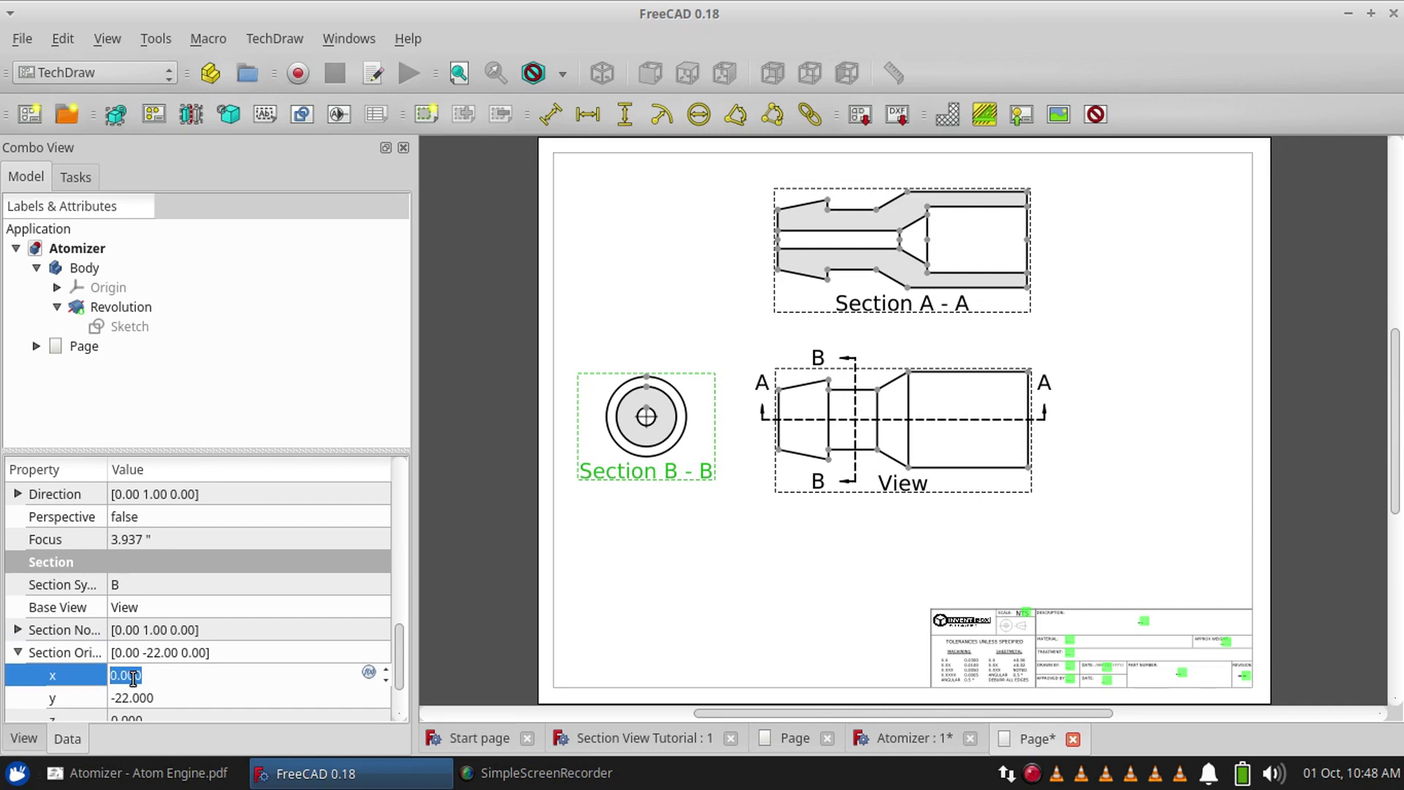
{"action": "scroll", "coordinate": [133, 678], "scroll_direction": "up", "scroll_amount": 2}
{"action": "scroll", "coordinate": [133, 678], "scroll_direction": "up", "scroll_amount": 3}
{"action": "scroll", "coordinate": [133, 678], "scroll_direction": "down", "scroll_amount": 5}
{"action": "left_click", "coordinate": [146, 699]}
{"action": "scroll", "coordinate": [149, 700], "scroll_direction": "up", "scroll_amount": 1}
{"action": "scroll", "coordinate": [148, 700], "scroll_direction": "down", "scroll_amount": 2}
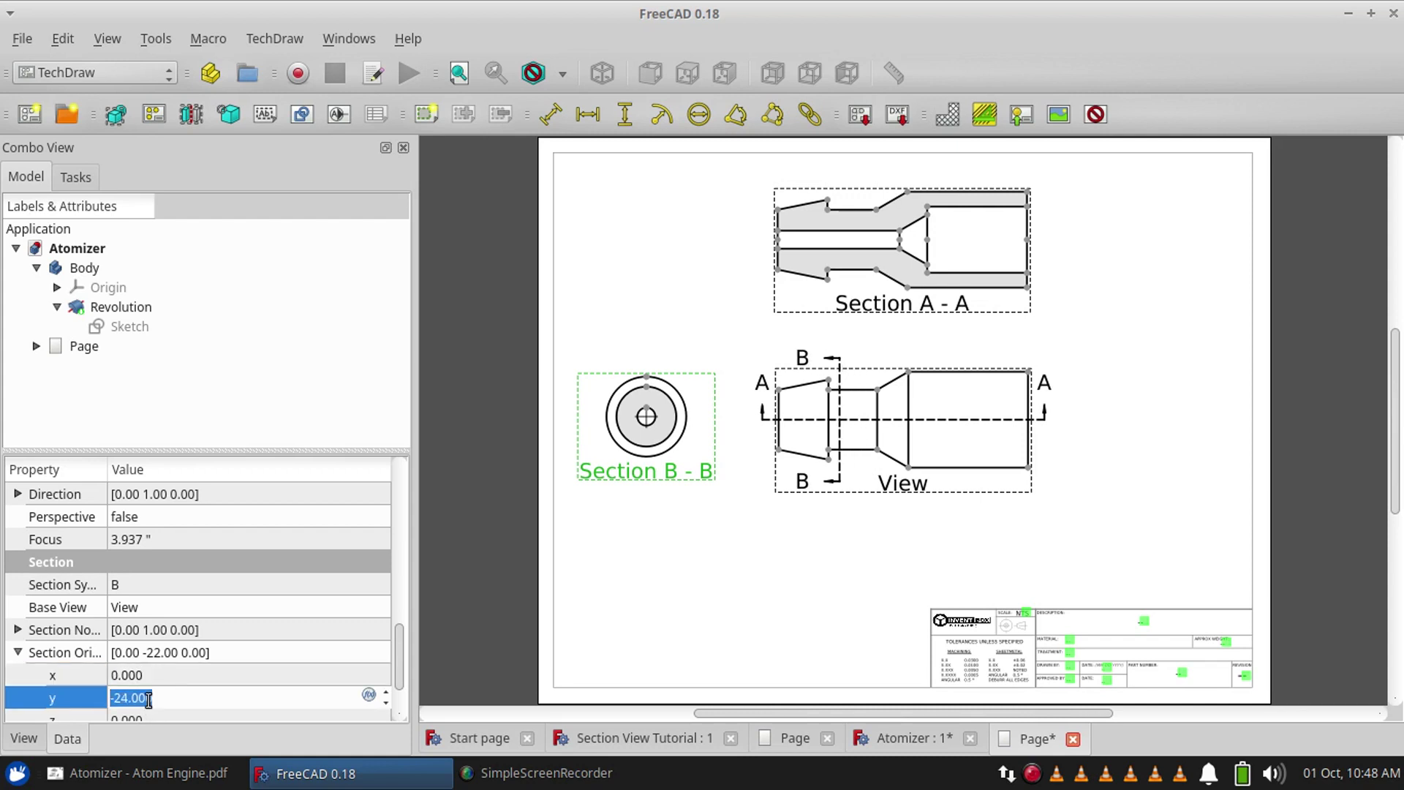
{"action": "scroll", "coordinate": [149, 700], "scroll_direction": "down", "scroll_amount": 5}
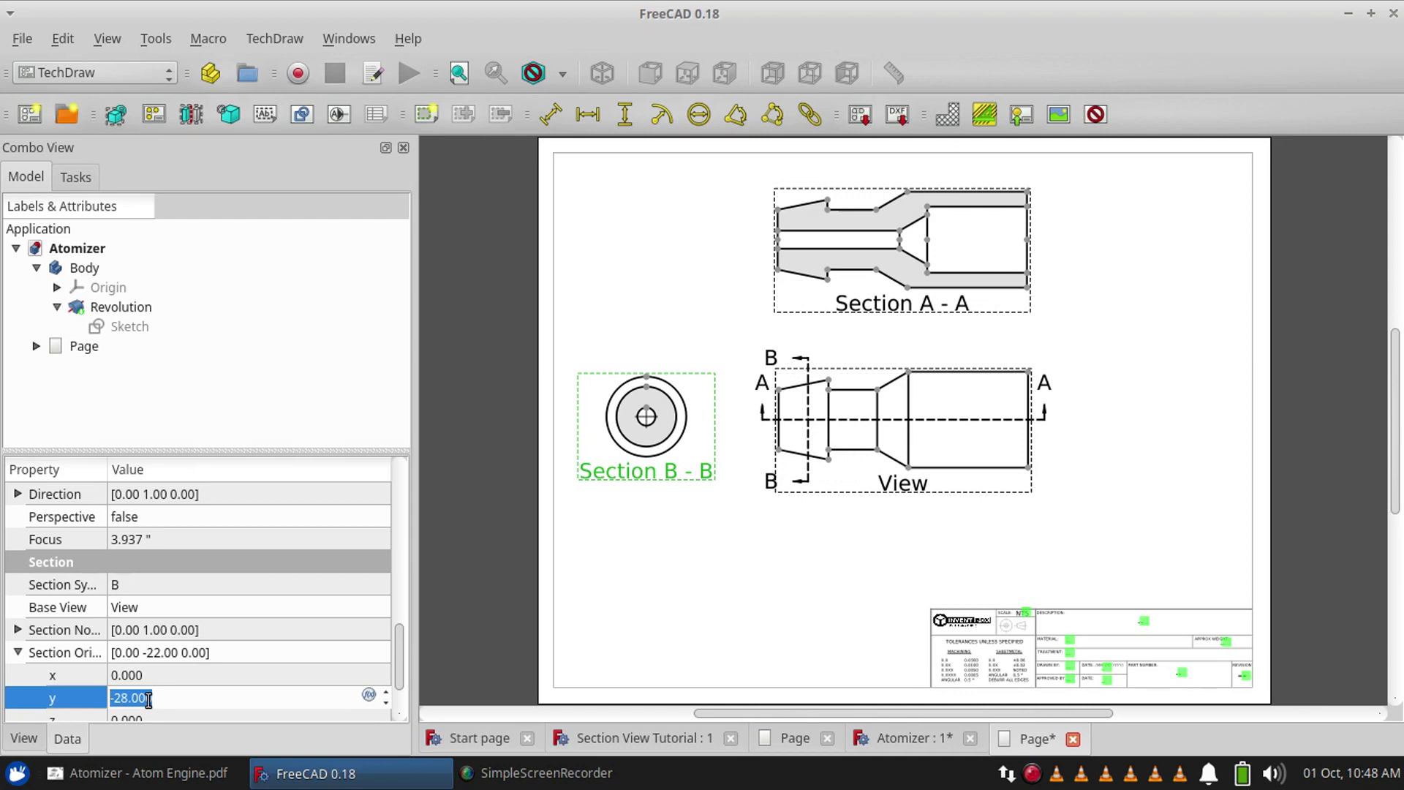
{"action": "key", "text": "Return"}
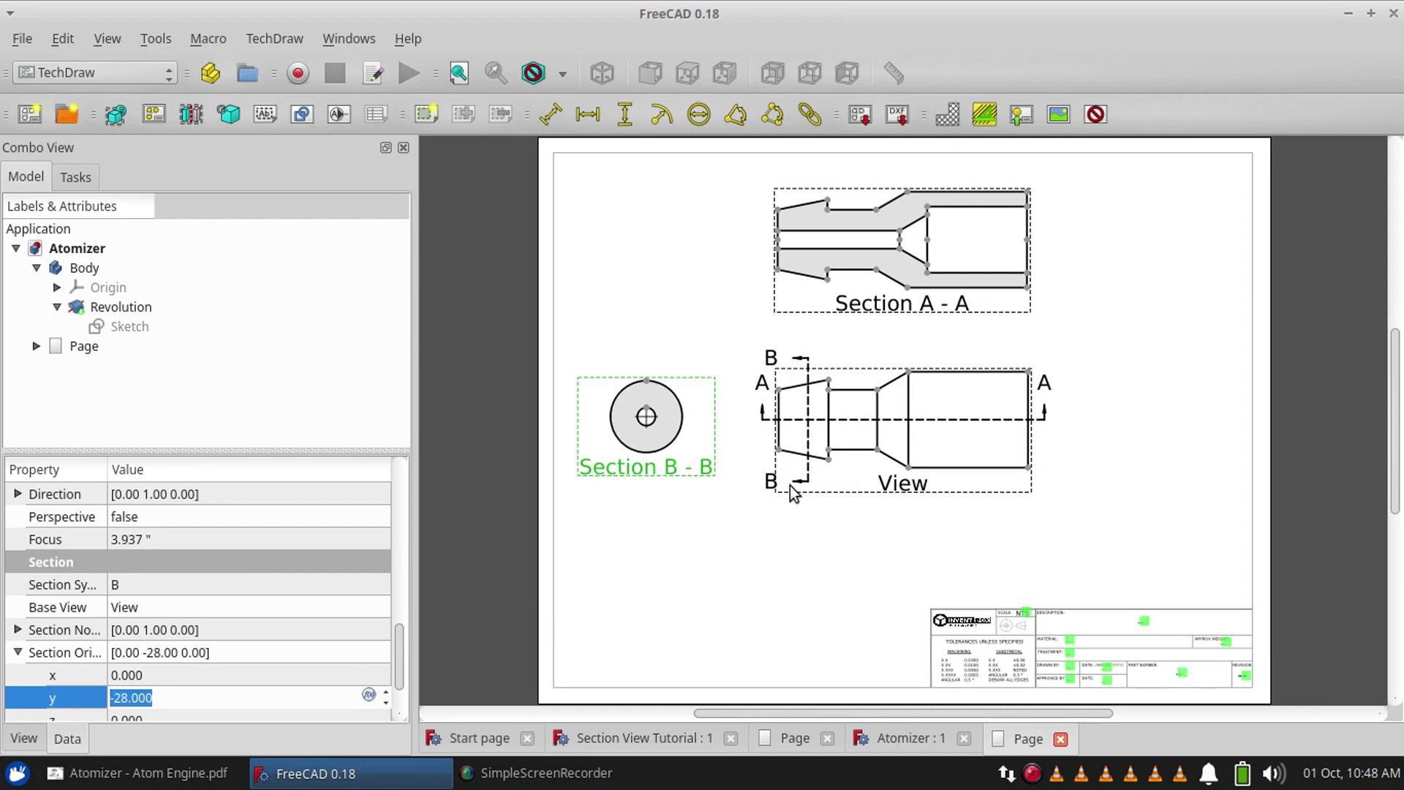
{"action": "left_click", "coordinate": [779, 534]}
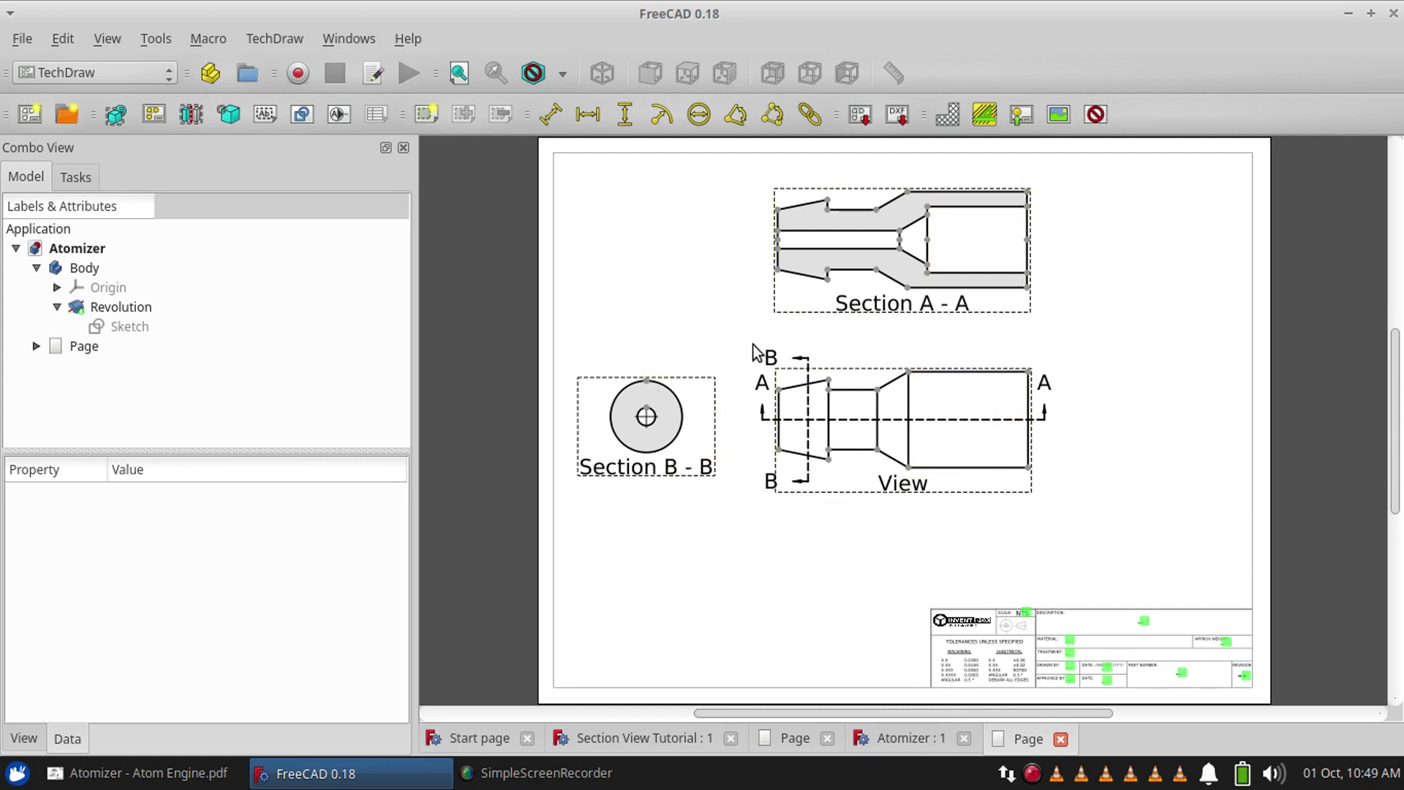
Turn off the view frames and labels to preview the clean drawing
{"action": "left_click", "coordinate": [1098, 115]}
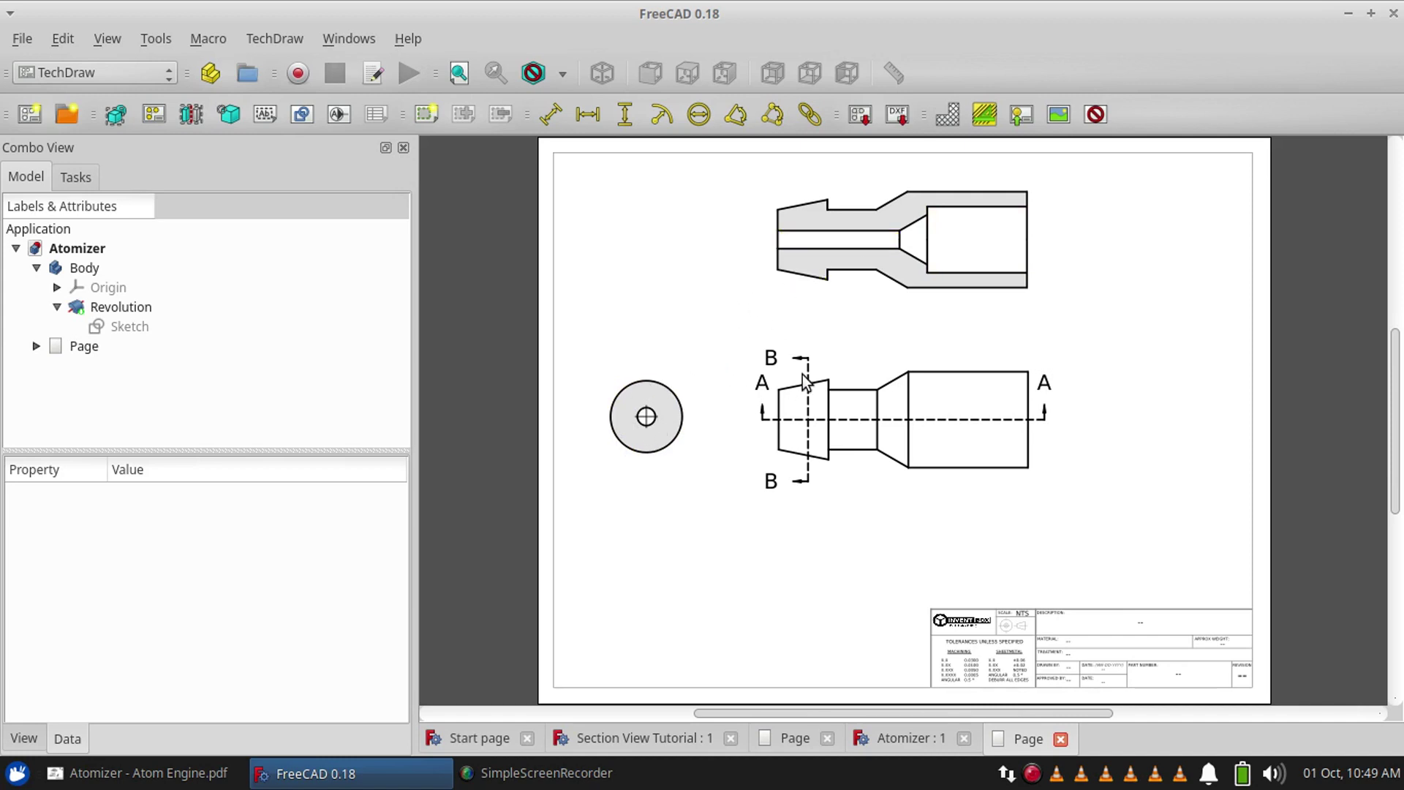
Turn view frames back on and caption the Section B-B view 'Section B'
{"action": "left_click", "coordinate": [1100, 114]}
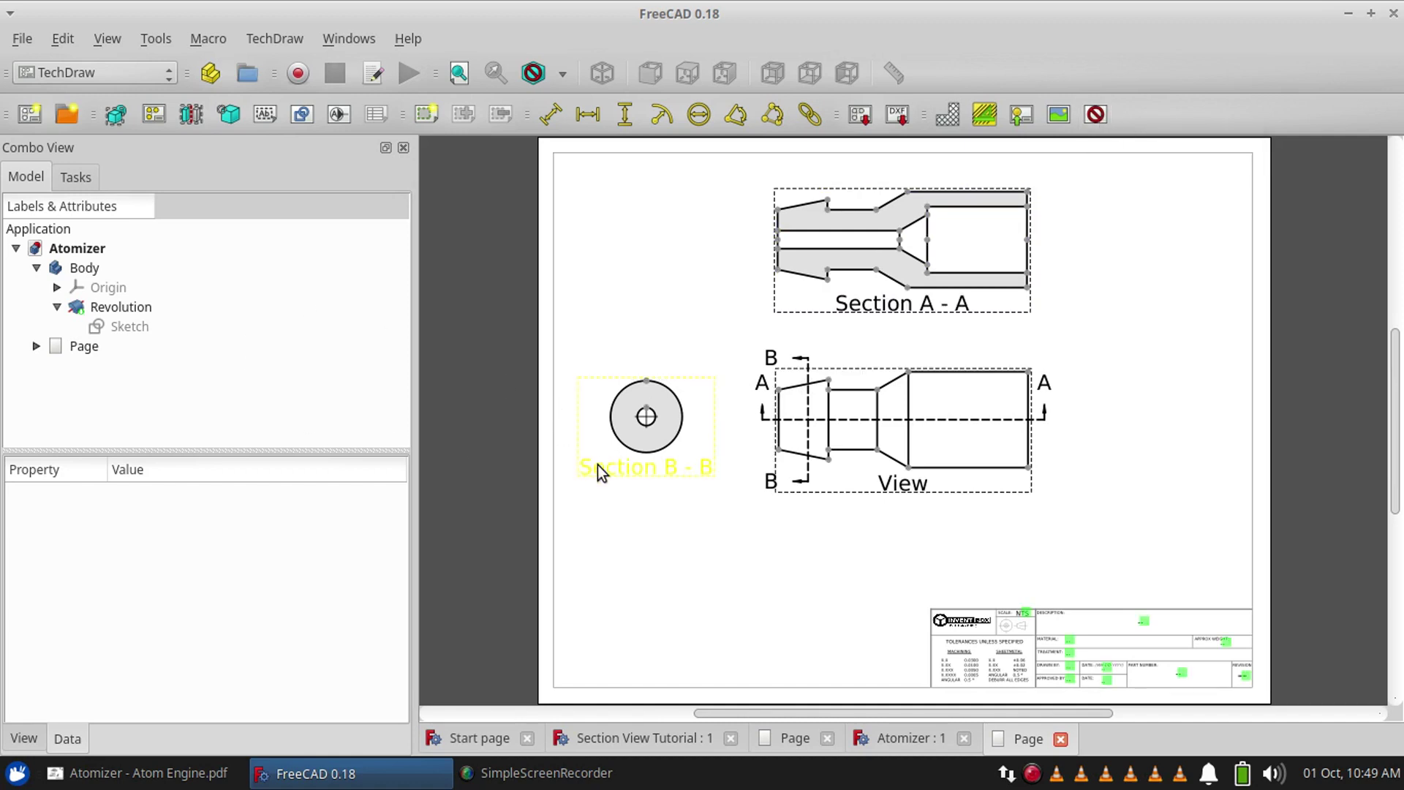
{"action": "left_click", "coordinate": [627, 470]}
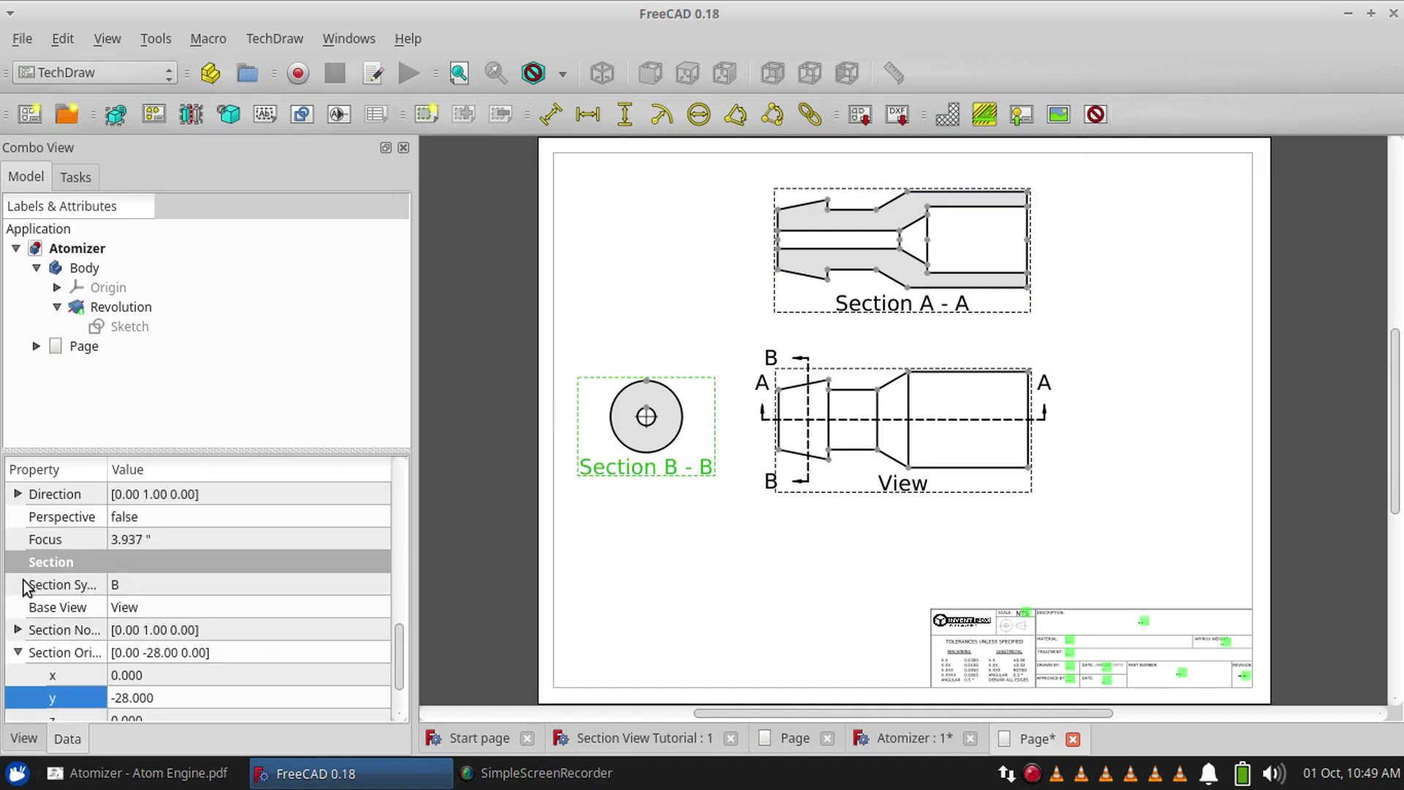
{"action": "scroll", "coordinate": [23, 584], "scroll_direction": "up", "scroll_amount": 2}
{"action": "scroll", "coordinate": [24, 583], "scroll_direction": "up", "scroll_amount": 5}
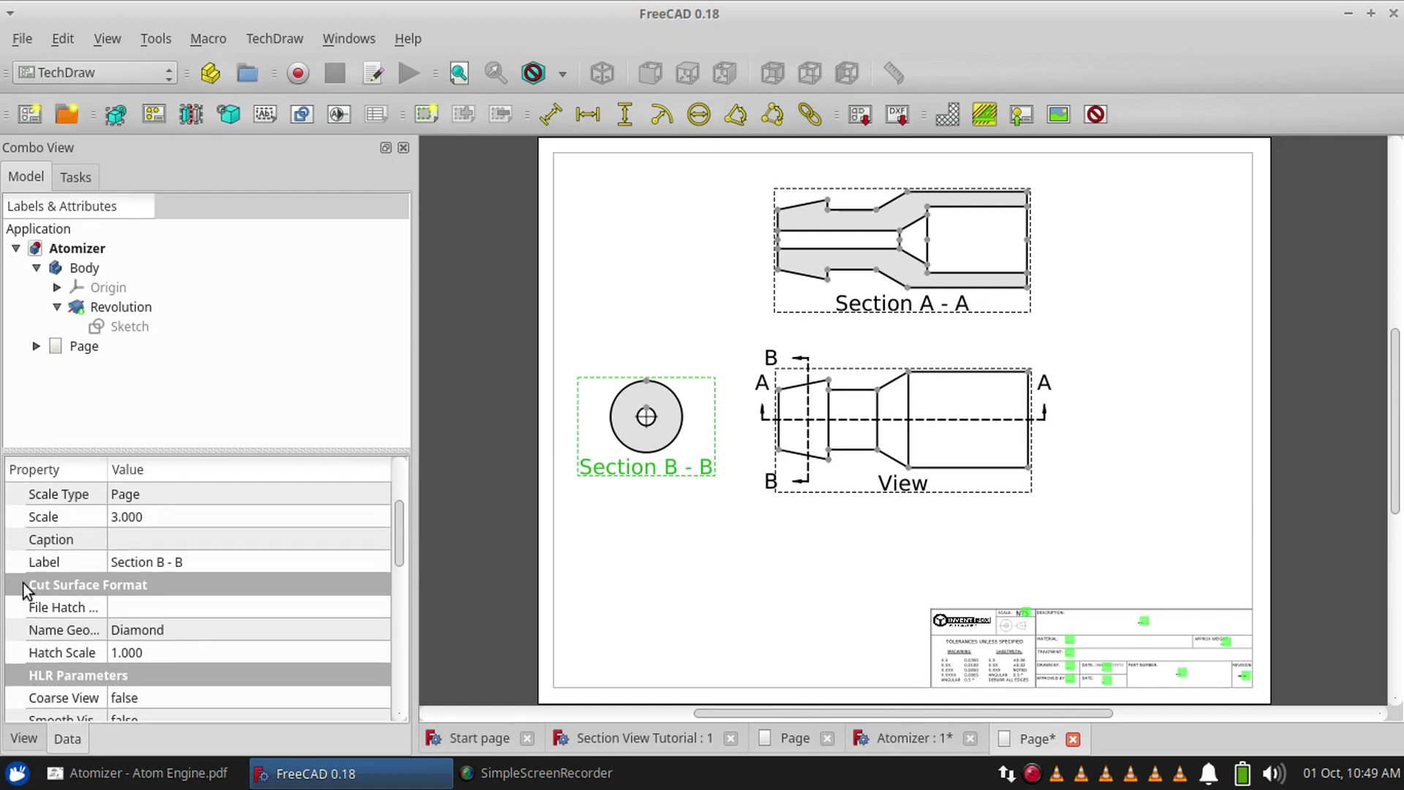
{"action": "left_click", "coordinate": [143, 583]}
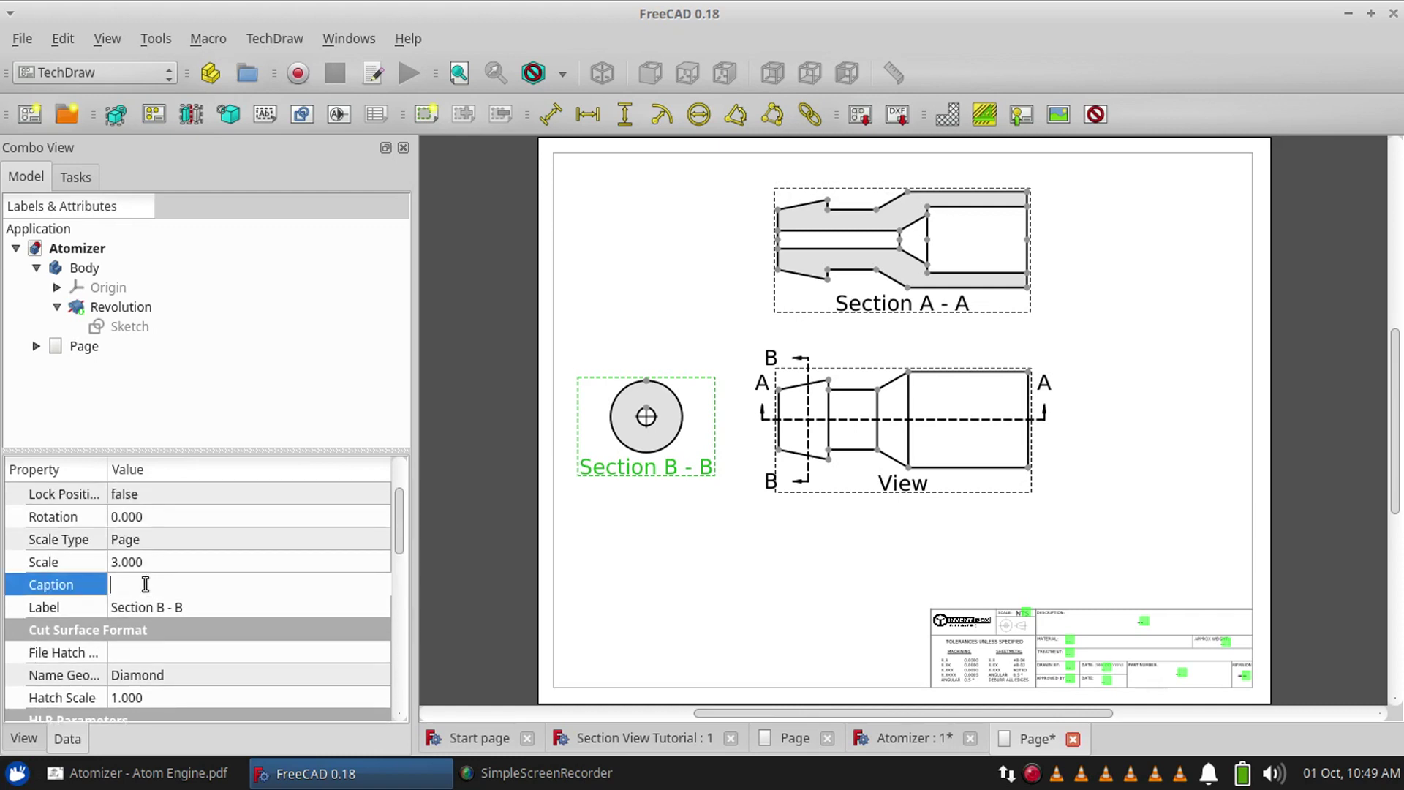
{"action": "type", "text": "Section B"}
{"action": "key", "text": "Return"}
Caption the Section A-A view 'Section A'
{"action": "left_click", "coordinate": [823, 305]}
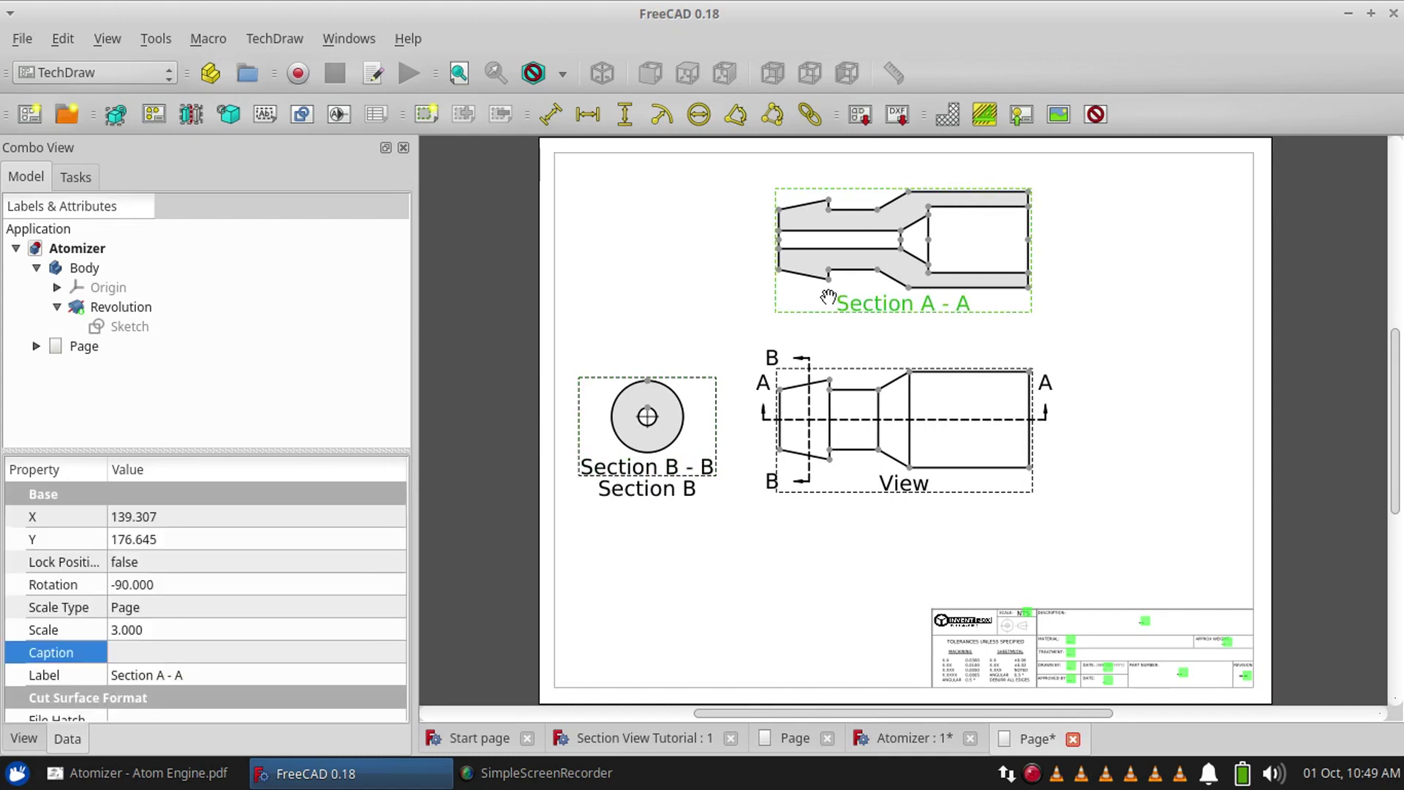
{"action": "left_click", "coordinate": [117, 653]}
{"action": "type", "text": "S"}
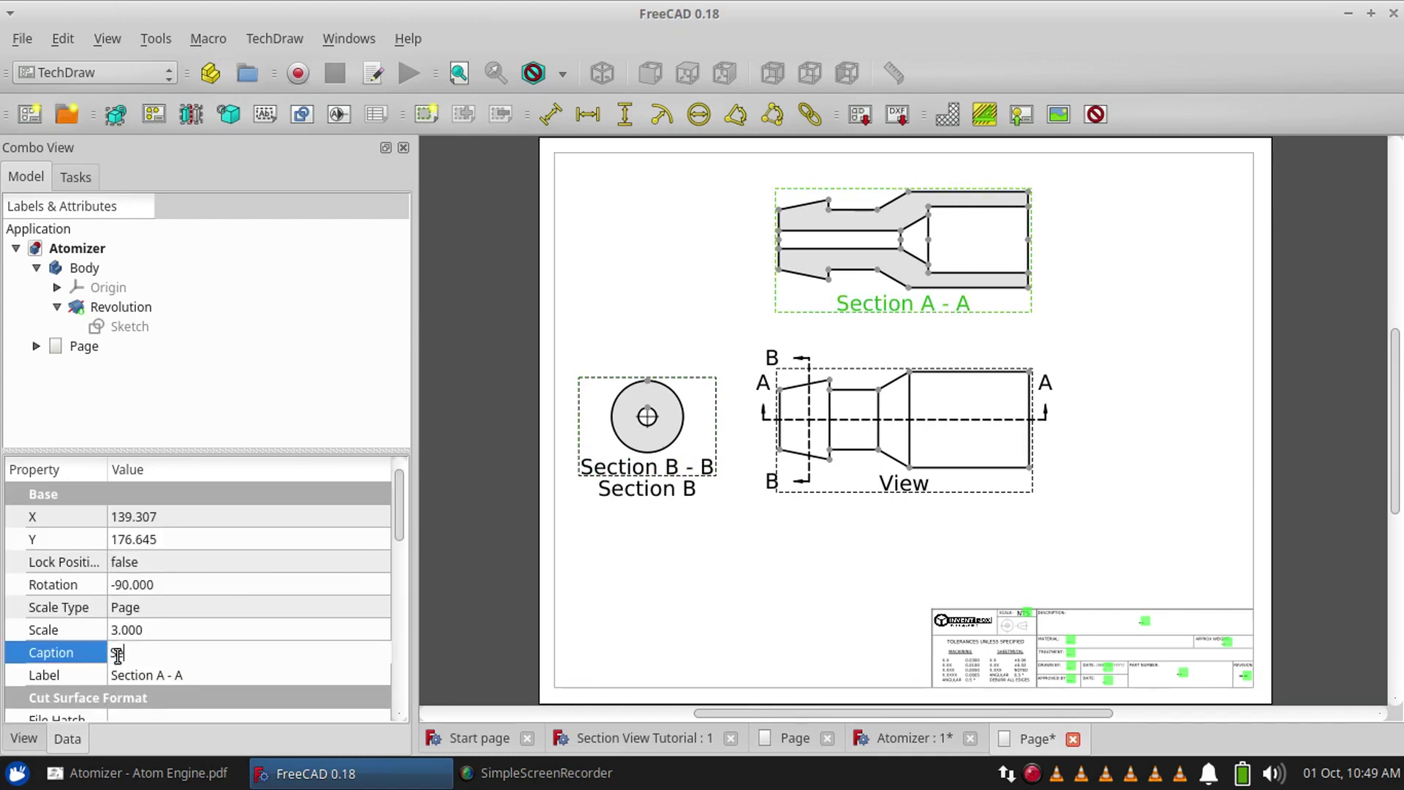
{"action": "type", "text": "ection A"}
{"action": "key", "text": "Return"}
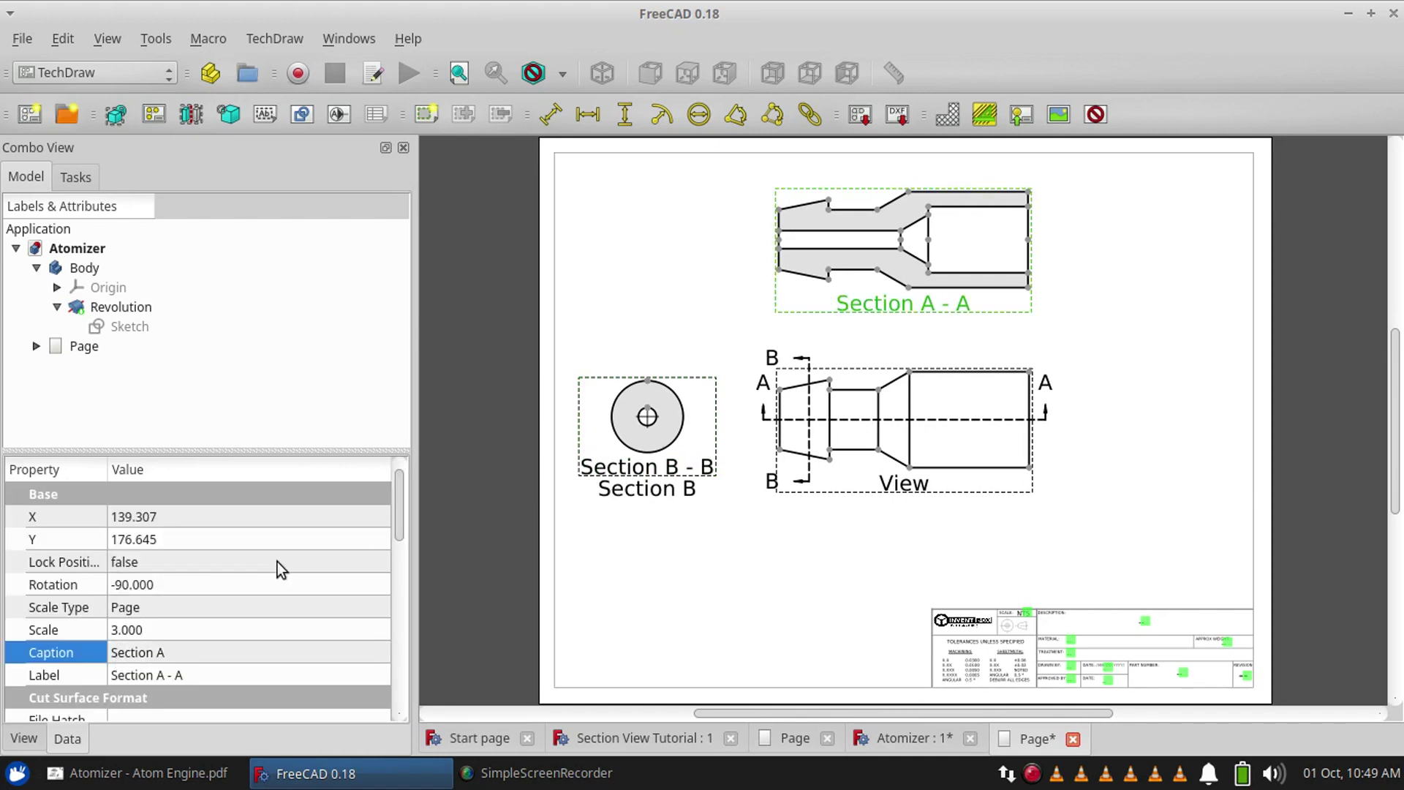
{"action": "left_click", "coordinate": [1065, 236]}
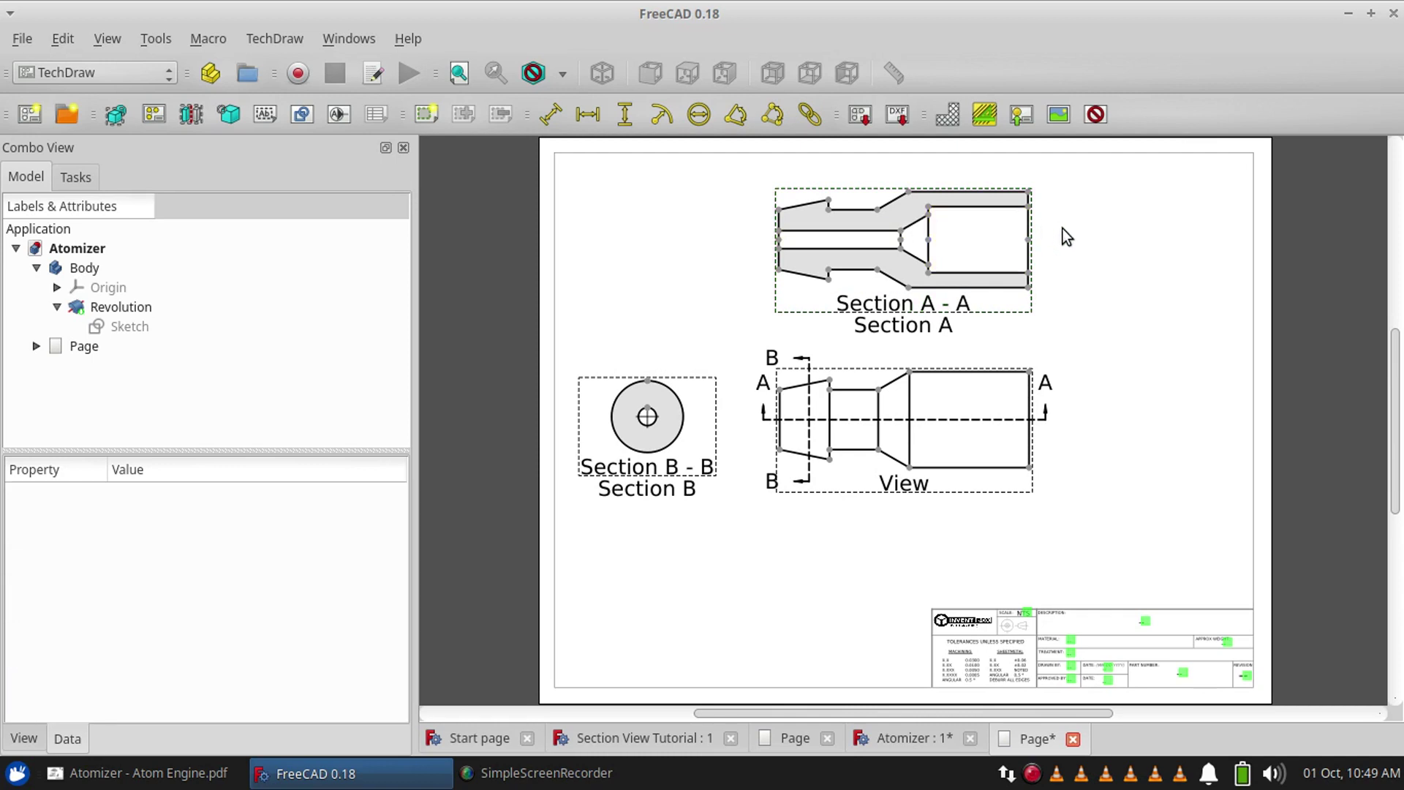
{"action": "left_click", "coordinate": [1096, 117]}
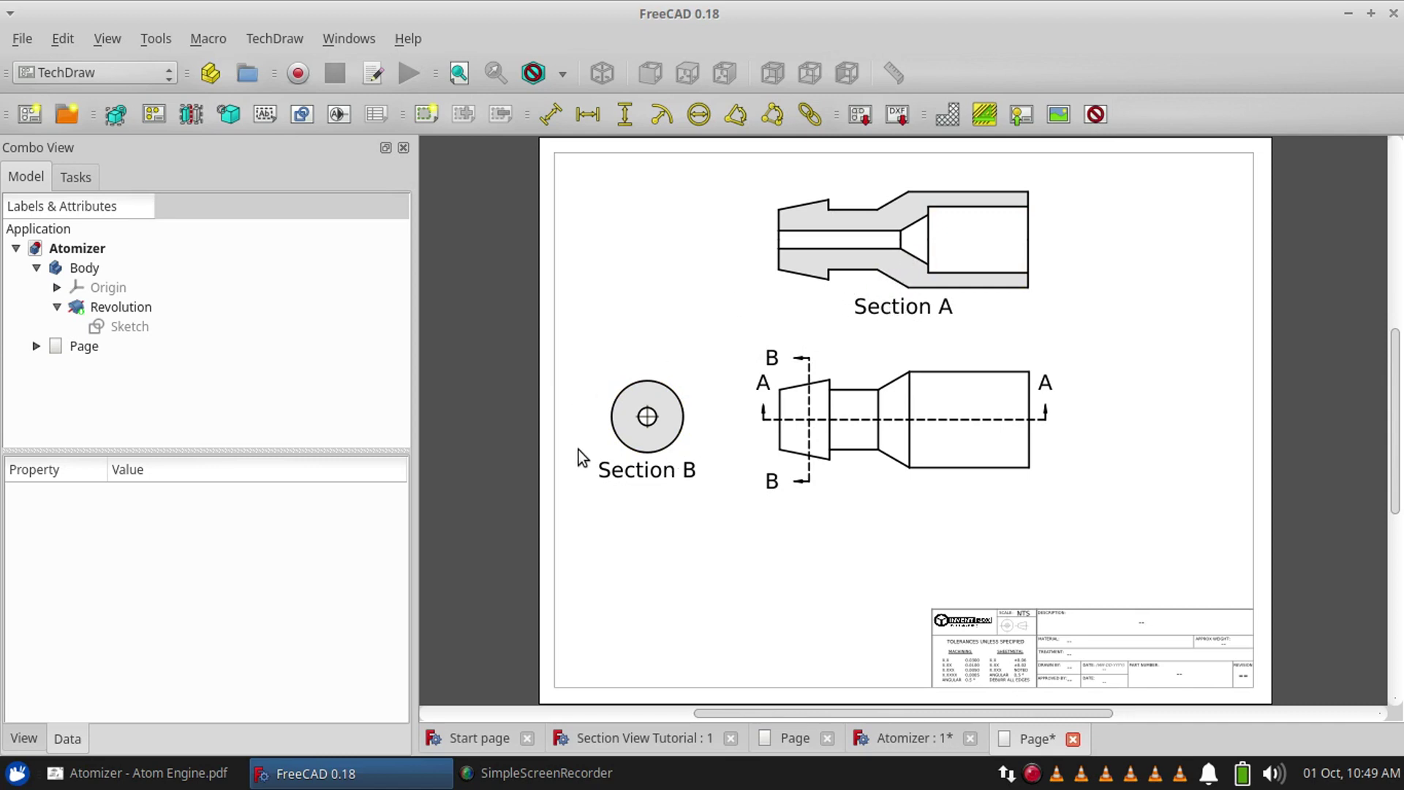
{"action": "left_click", "coordinate": [1096, 114]}
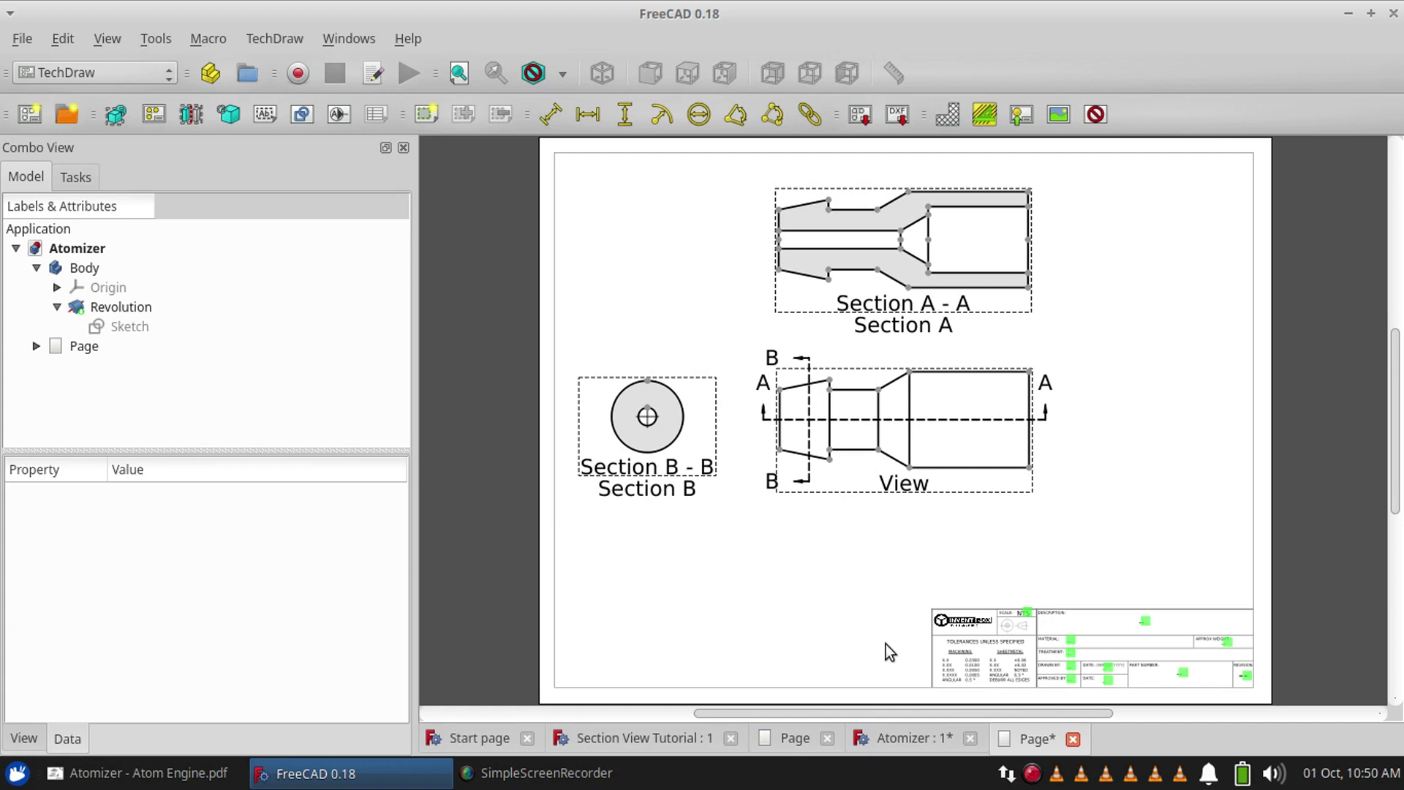
{"action": "left_click", "coordinate": [900, 733]}
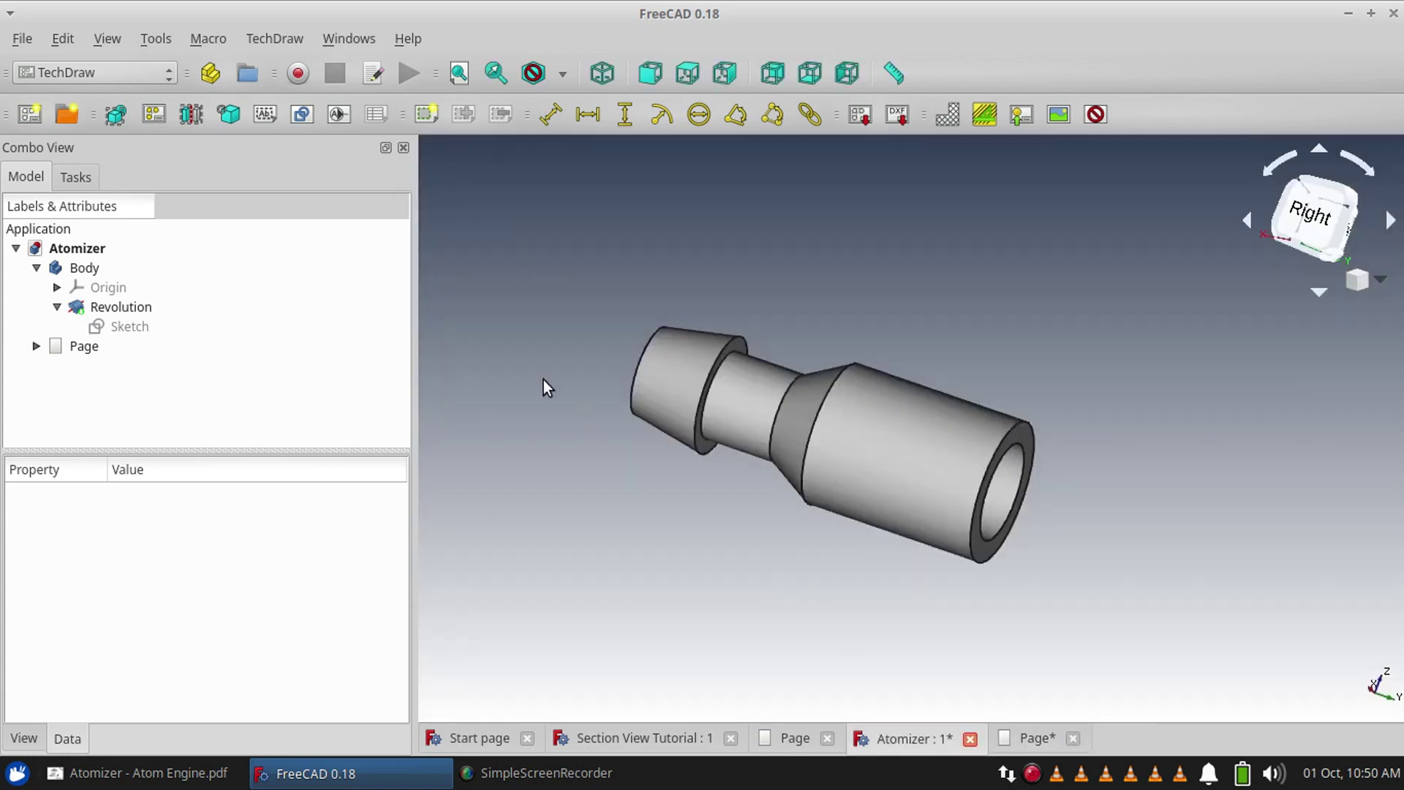
{"action": "middle_click_drag", "start_coordinate": [544, 380], "coordinate": [853, 455]}
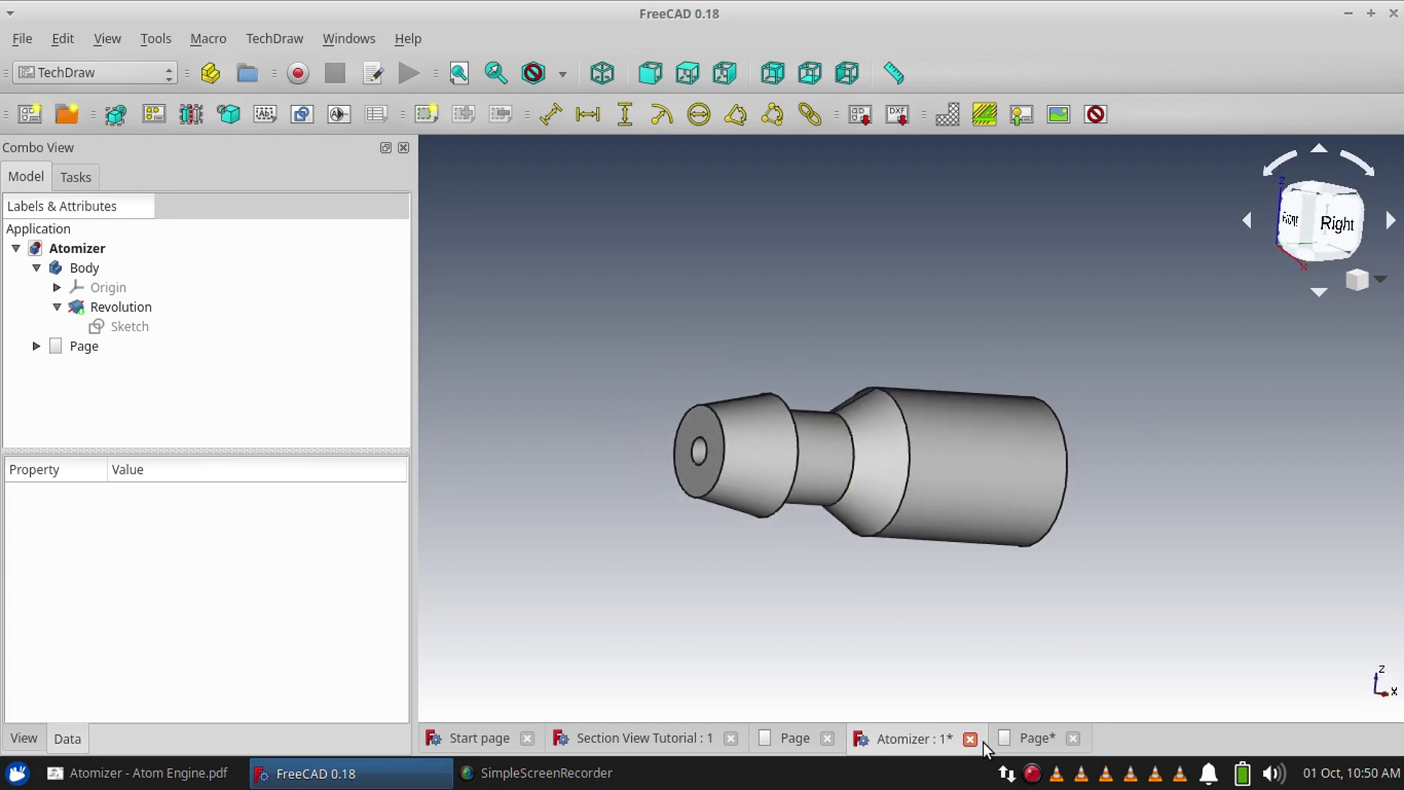
{"action": "left_click", "coordinate": [1031, 739]}
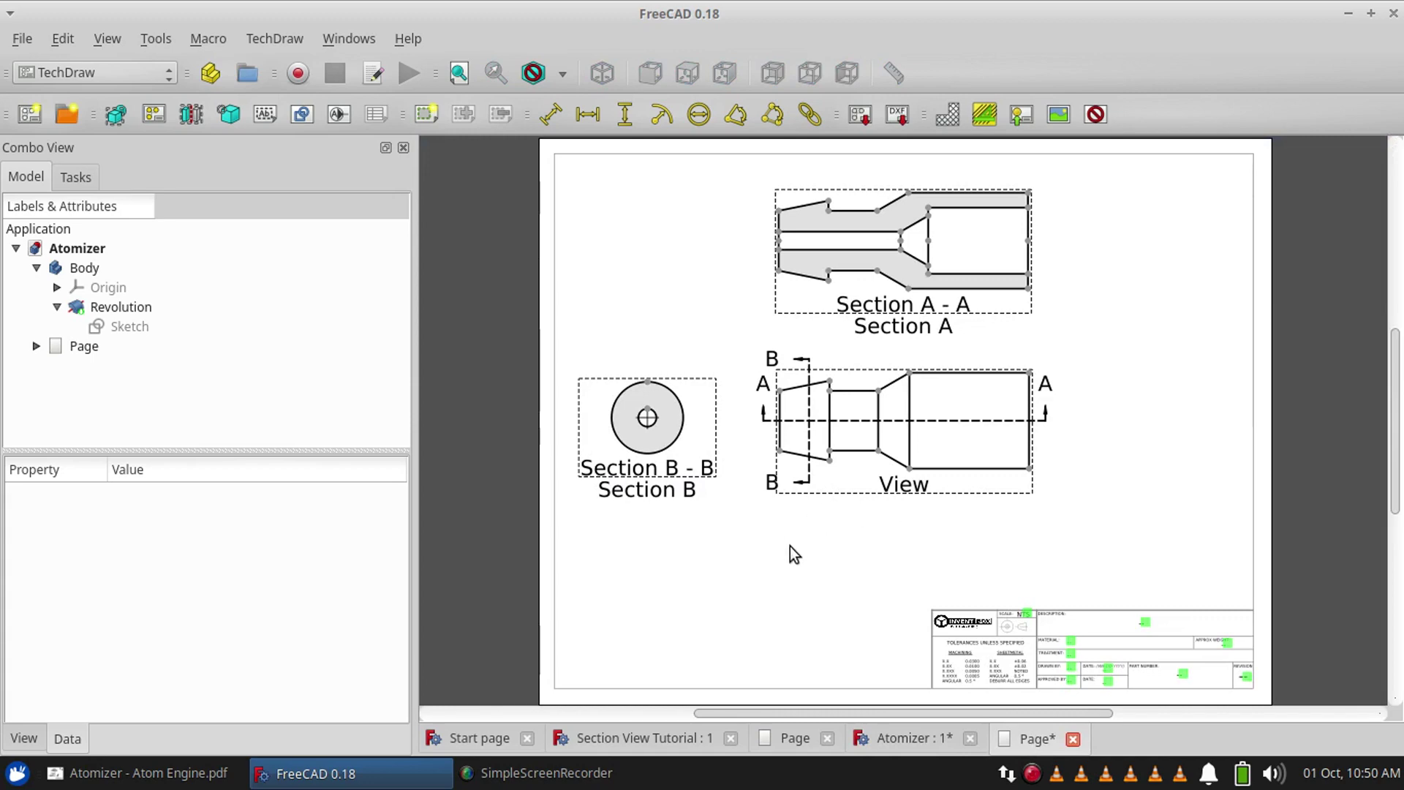